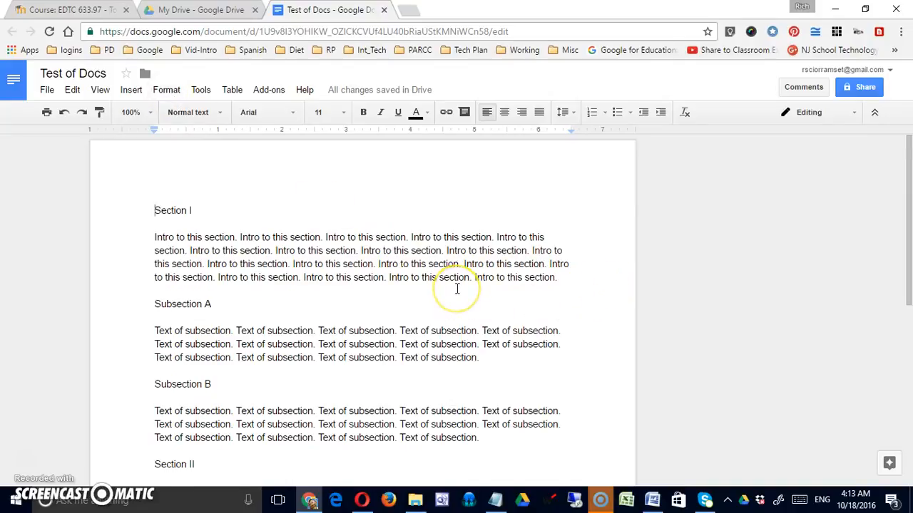
Step: Add the title "My Test Document" on a new line above the Section I heading
scroll(457, 288, "down", 5)
scroll(457, 288, "up", 5)
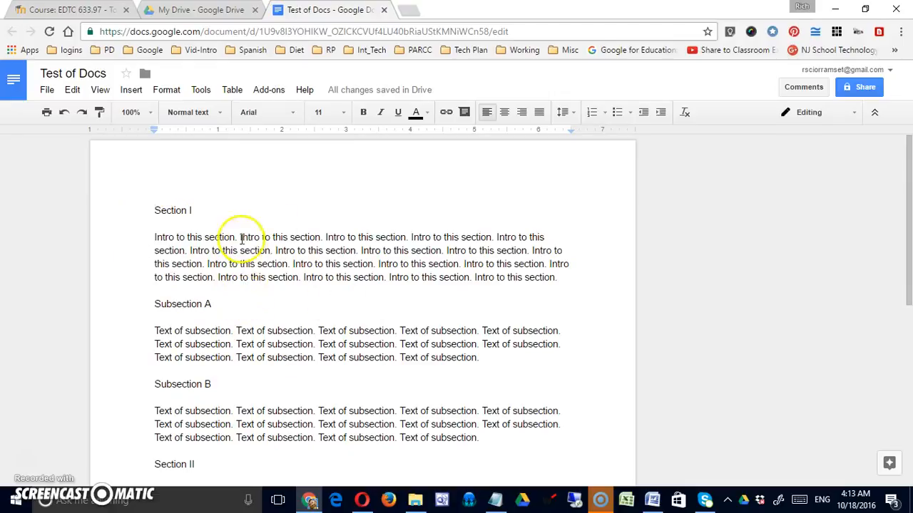
left_click(154, 211)
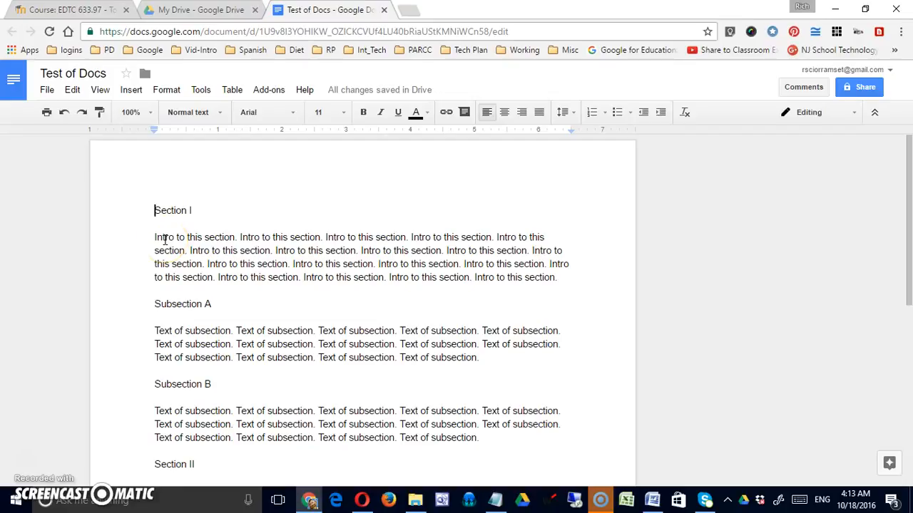
key("Return")
left_click(188, 210)
type("My Test Document")
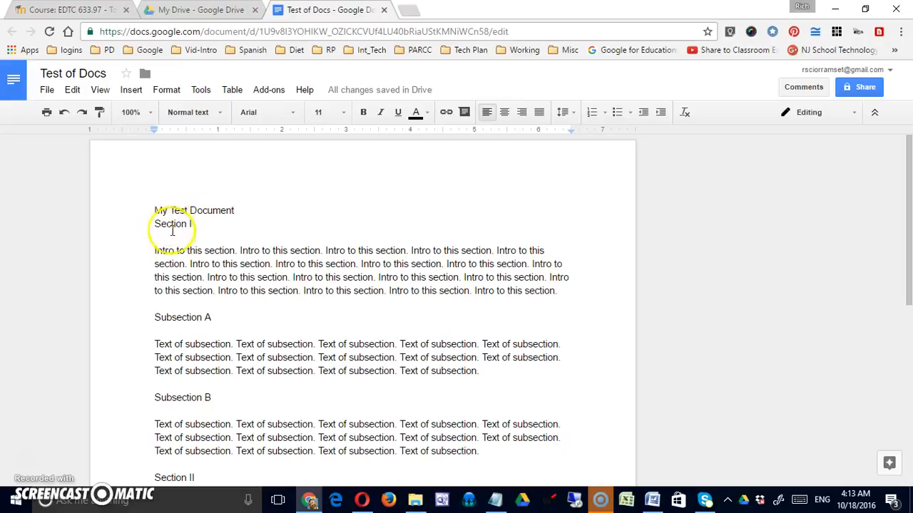
Step: Examine the title, the headings and the blank lines separating them from the body paragraphs
left_click(196, 210)
left_click_drag(196, 211, 222, 211)
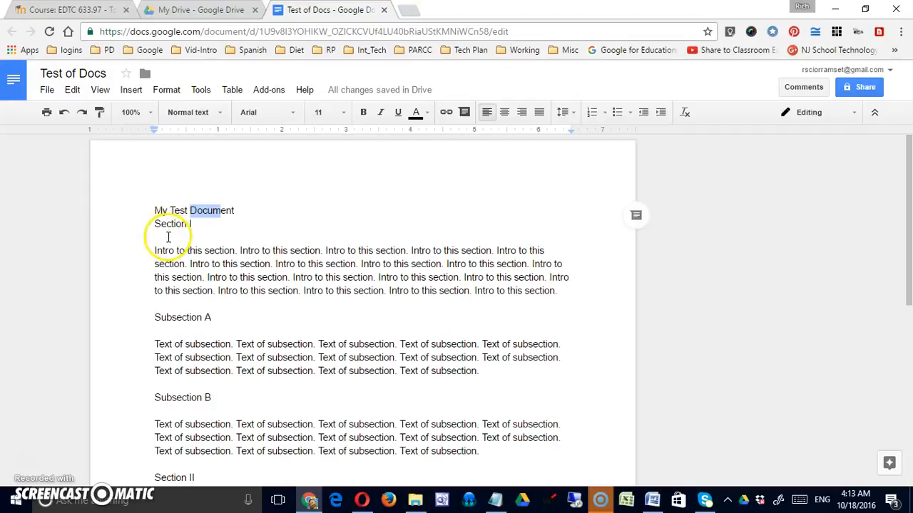
left_click(167, 236)
left_click(169, 305)
left_click(169, 332)
scroll(179, 343, "down", 1)
left_click(173, 318)
left_click(177, 346)
left_click(189, 338)
left_click(182, 260)
left_click_drag(149, 261, 202, 263)
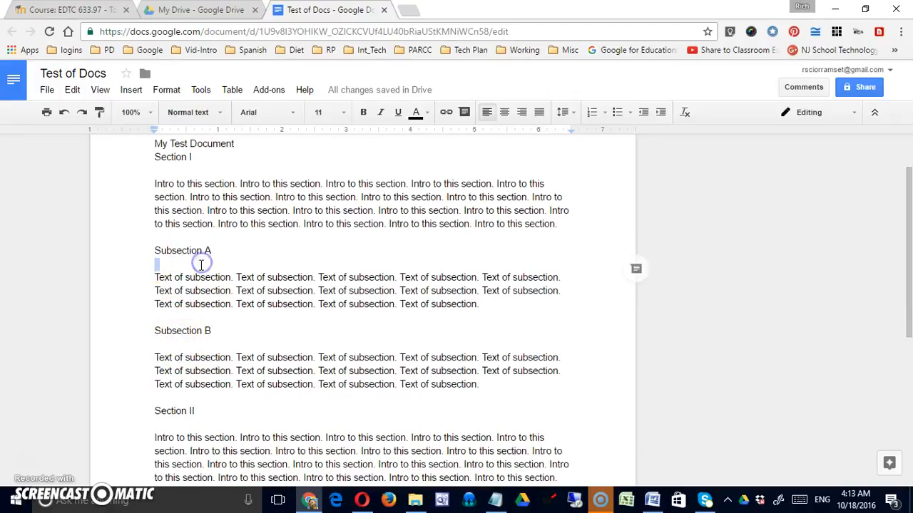
left_click(198, 271)
scroll(204, 278, "up", 1)
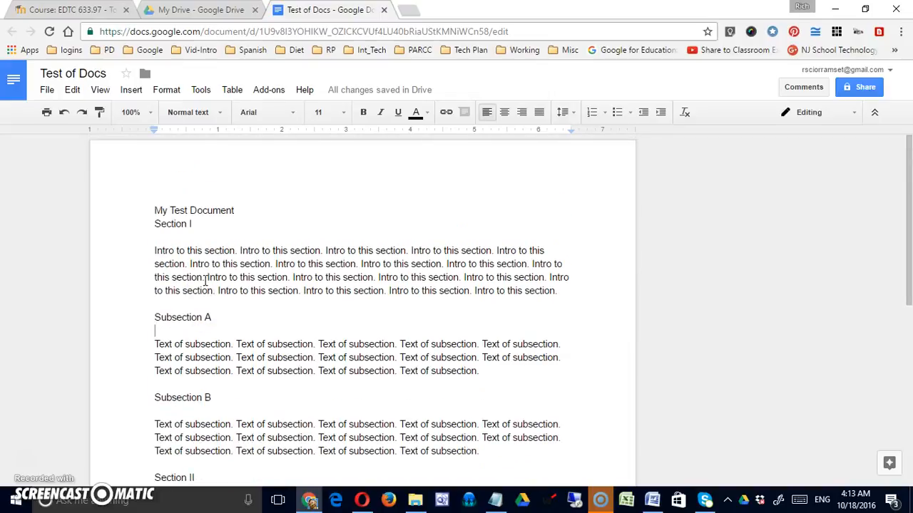
Step: Insert a blank line between the title and the Section I heading
left_click(195, 284)
left_click_drag(160, 236, 193, 240)
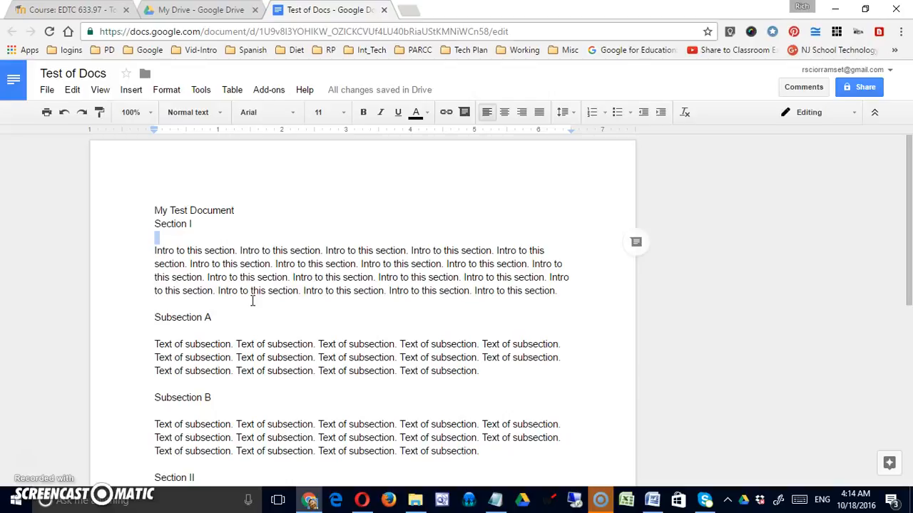
left_click(241, 207)
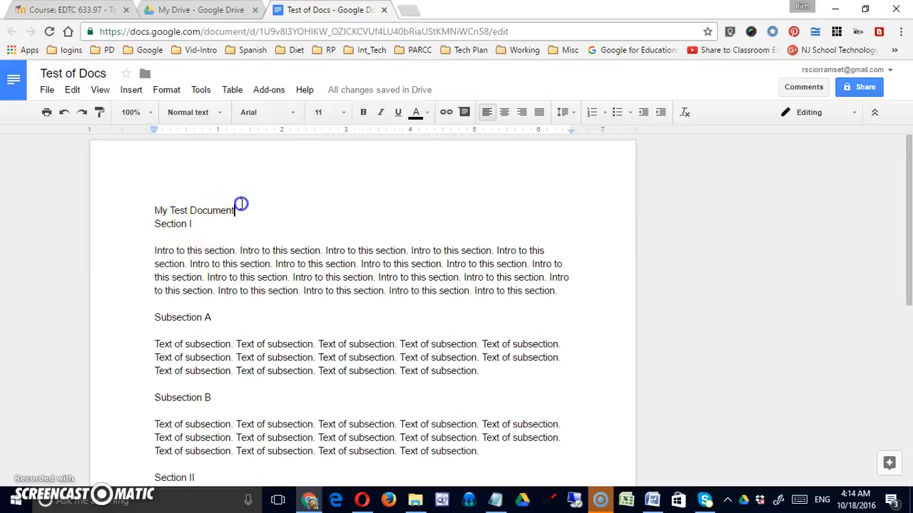
key("Return")
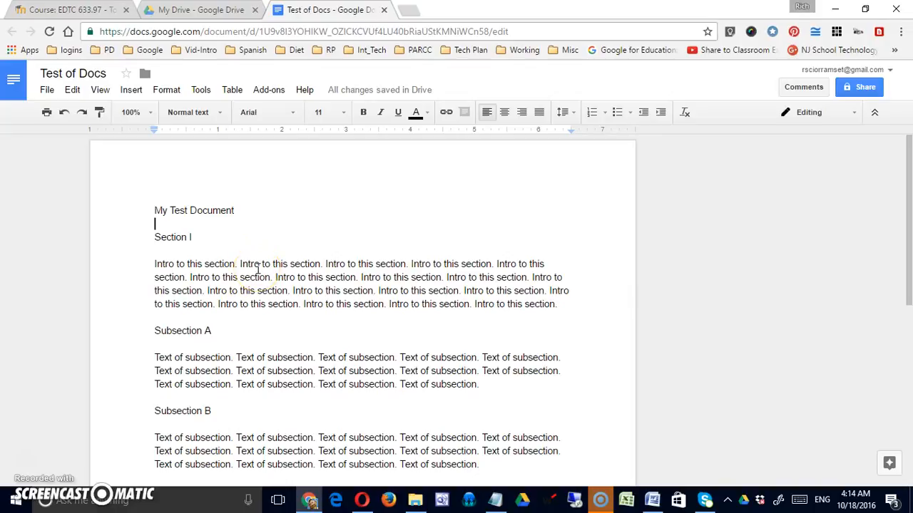
left_click(47, 90)
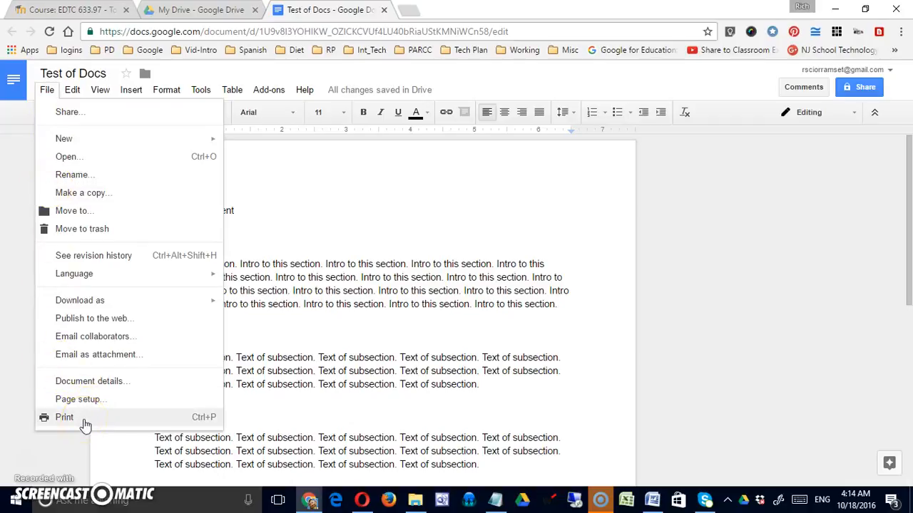
left_click(204, 421)
left_click_drag(37, 424, 206, 428)
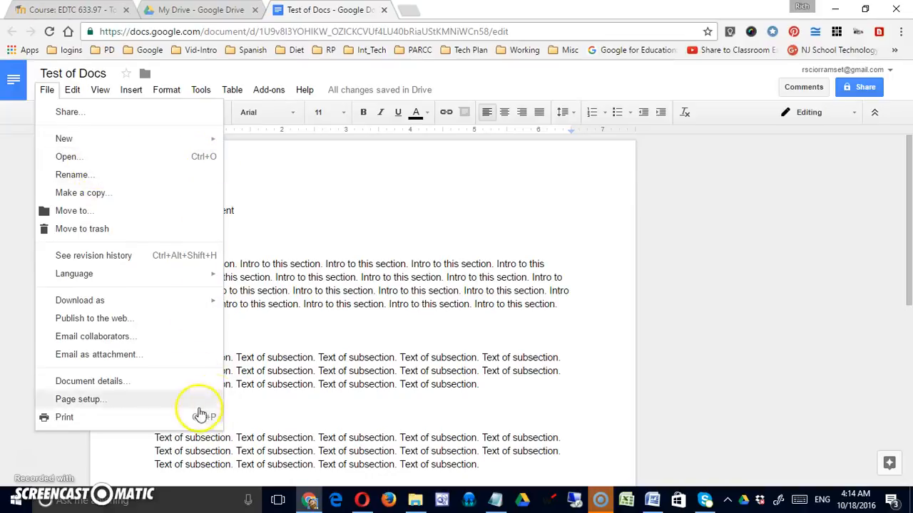
left_click(311, 297)
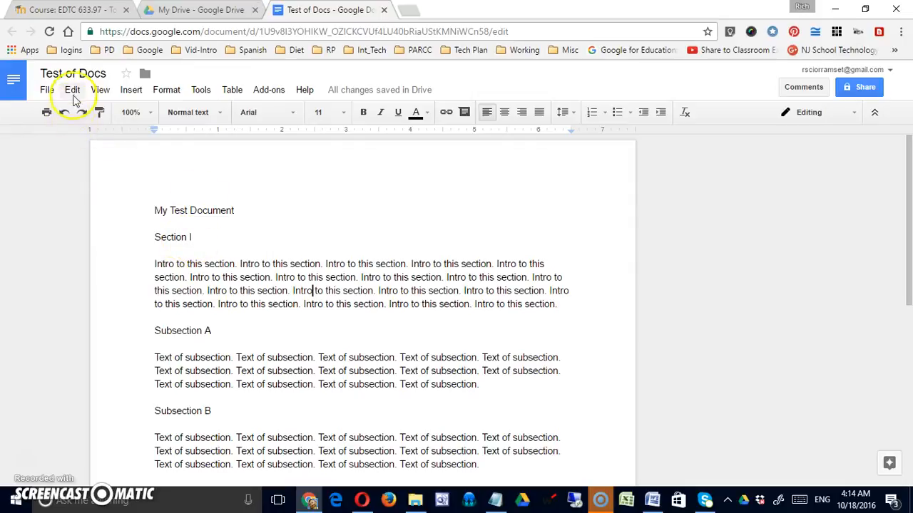
Step: Undo the blank line below the title, the title text and the new line holding it
left_click(64, 114)
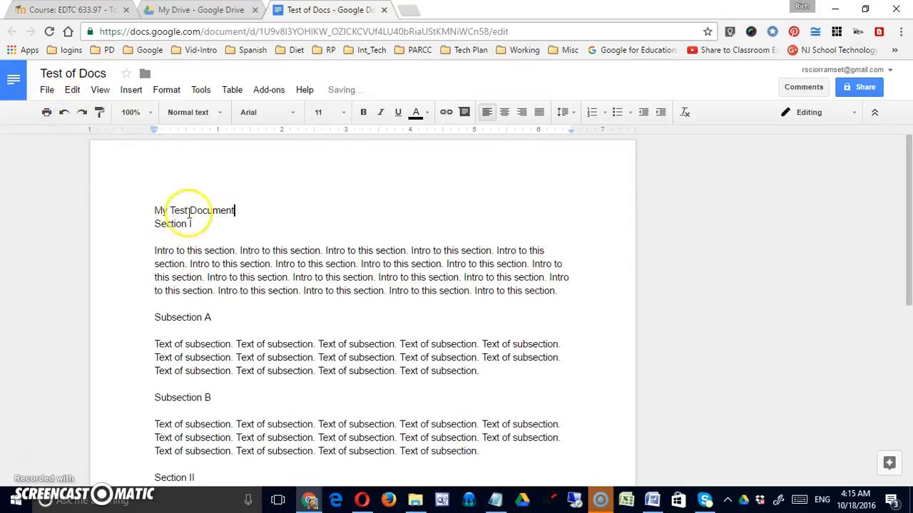
left_click(66, 115)
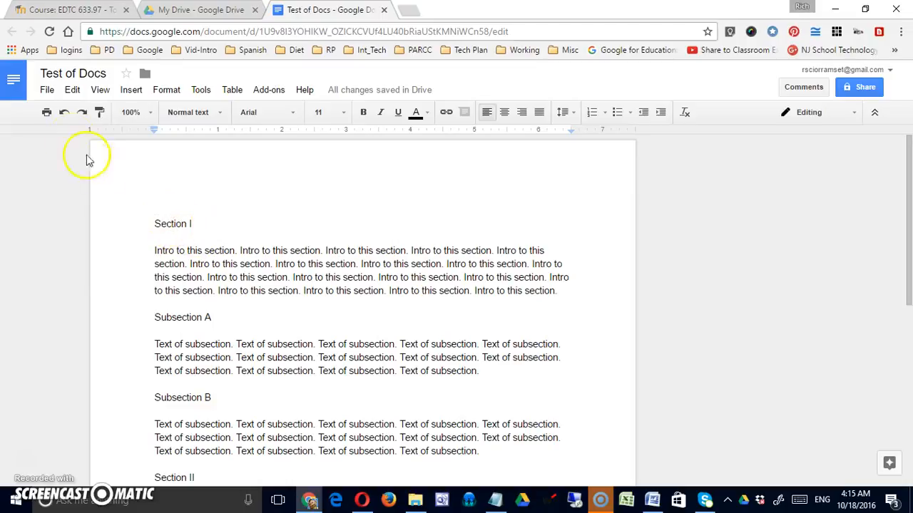
left_click(64, 114)
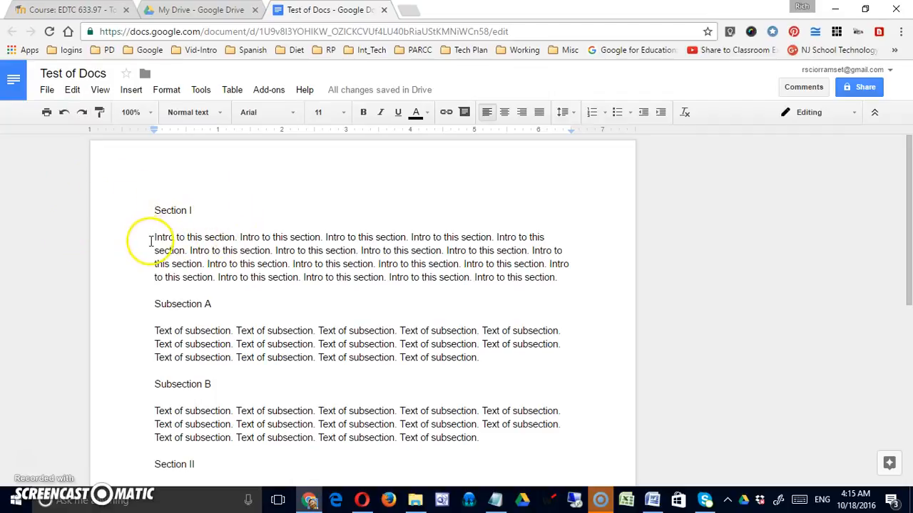
Step: Redo all the undone edits to restore the title and the blank line below it
left_click(84, 114)
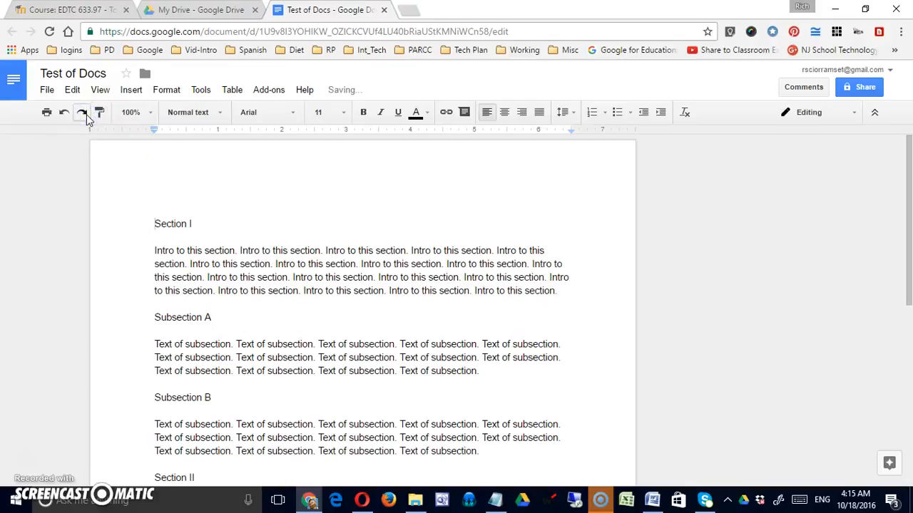
left_click(83, 112)
left_click(82, 112)
left_click(83, 114)
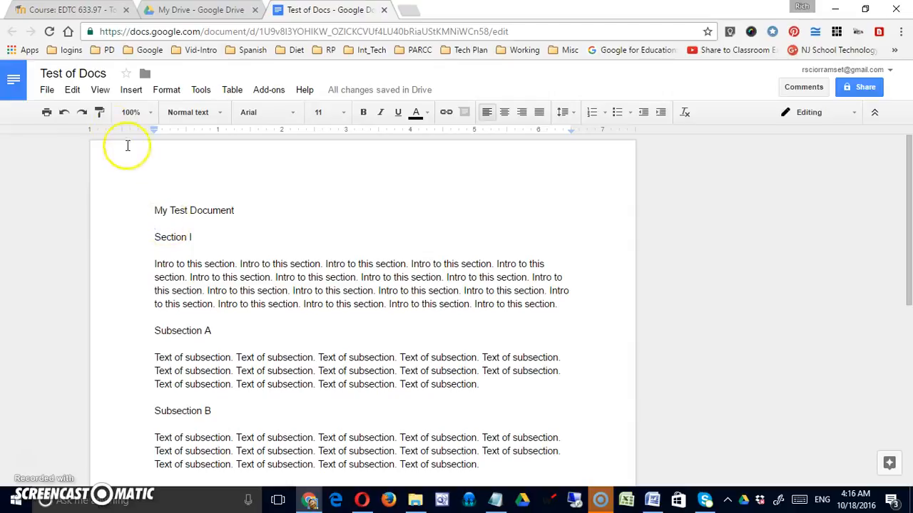
Step: Preview the document at 75%, 50% and 200% zoom
left_click(100, 116)
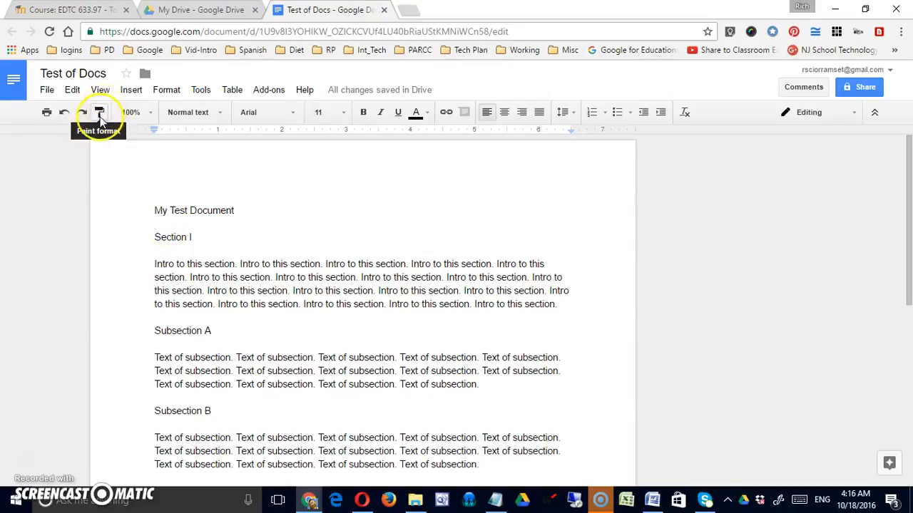
left_click(150, 114)
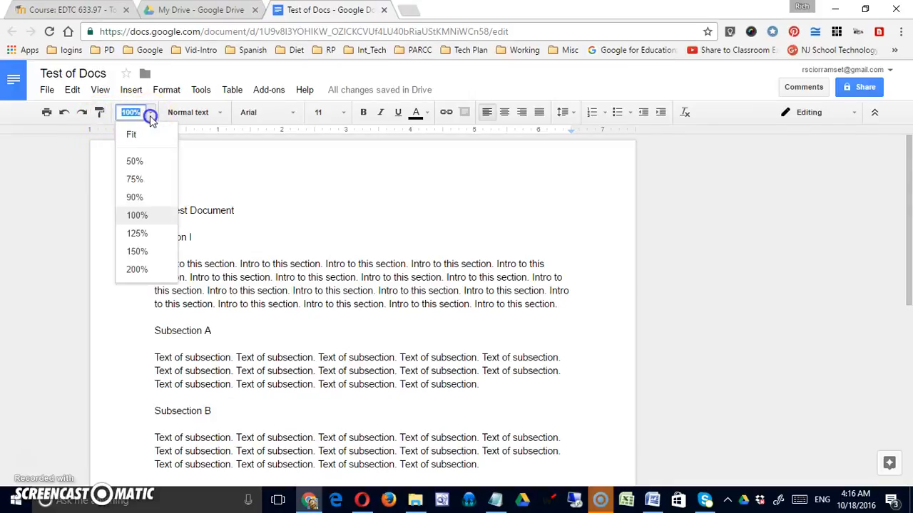
left_click(151, 182)
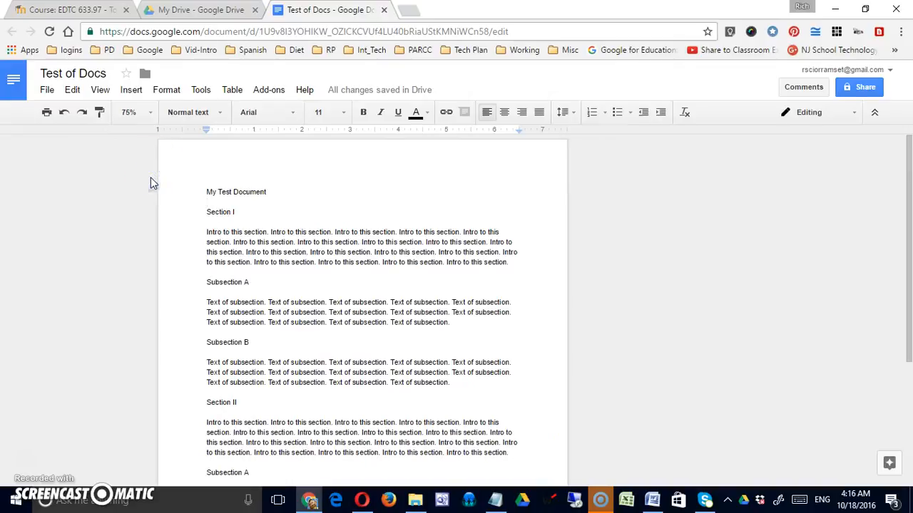
left_click(148, 115)
left_click(150, 163)
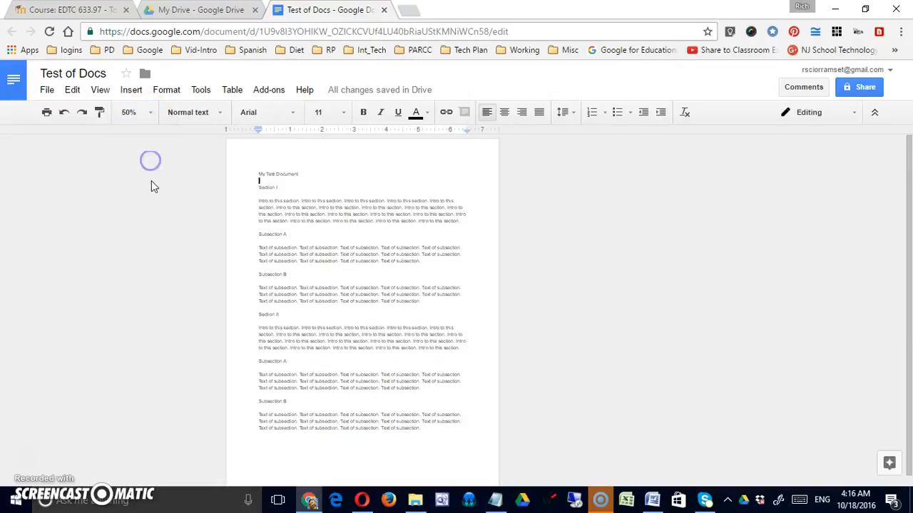
left_click(149, 116)
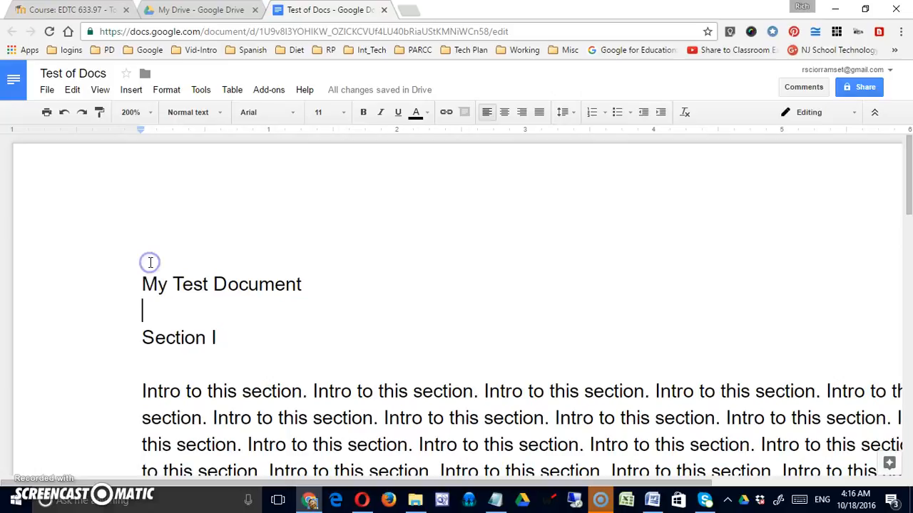
left_click(148, 268)
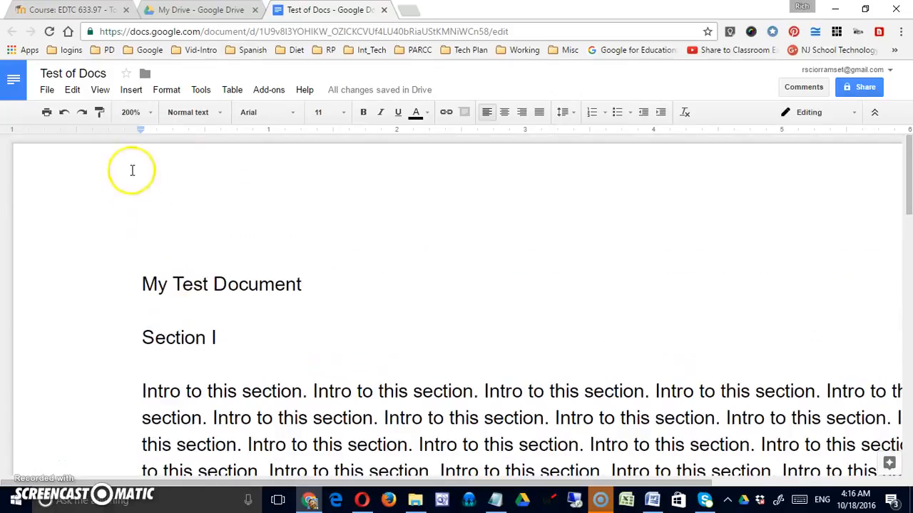
Step: Set the document zoom back to 100%
left_click(149, 117)
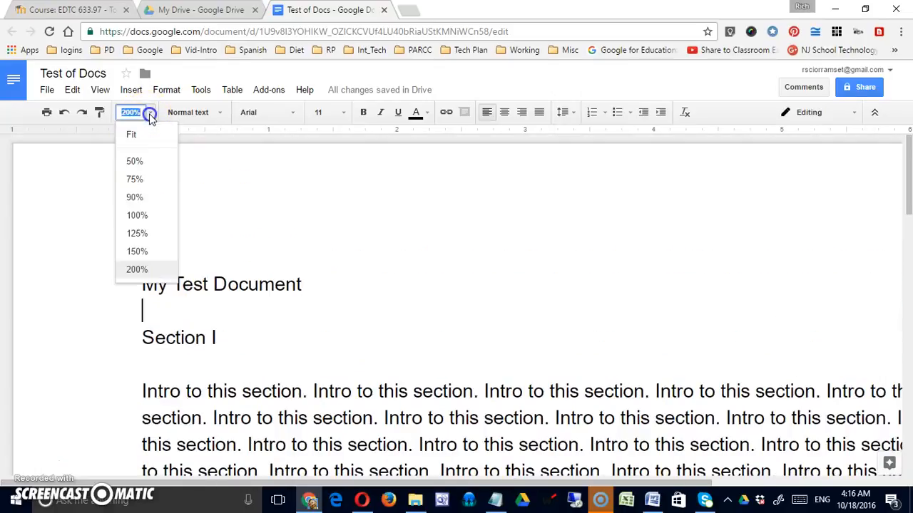
left_click(148, 213)
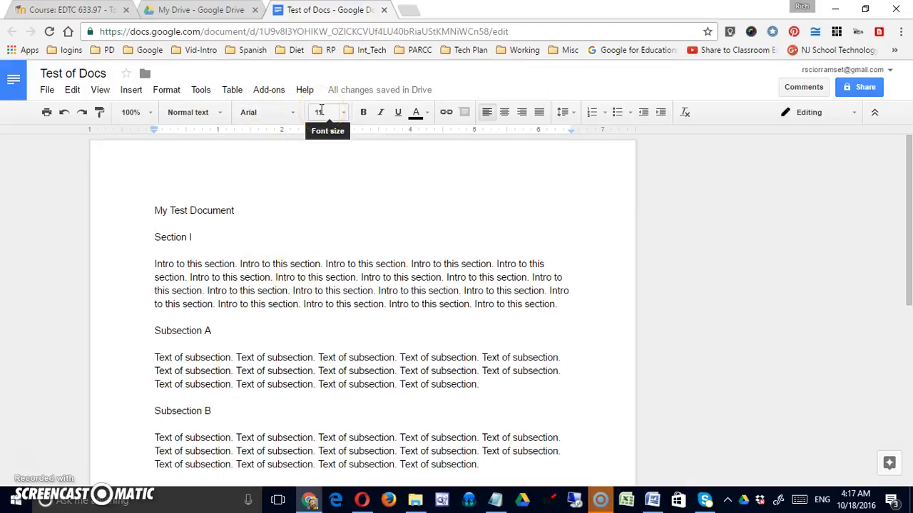
left_click(147, 219)
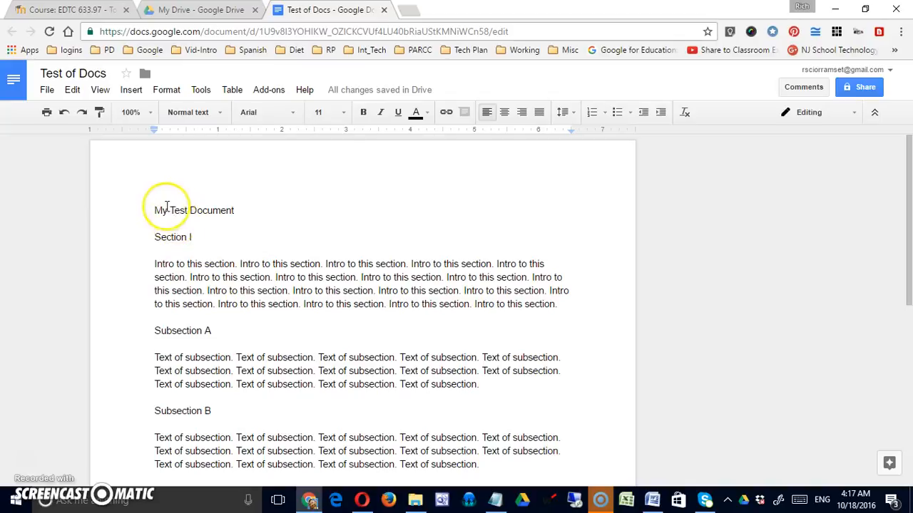
left_click_drag(153, 209, 338, 457)
scroll(338, 457, "up", 4)
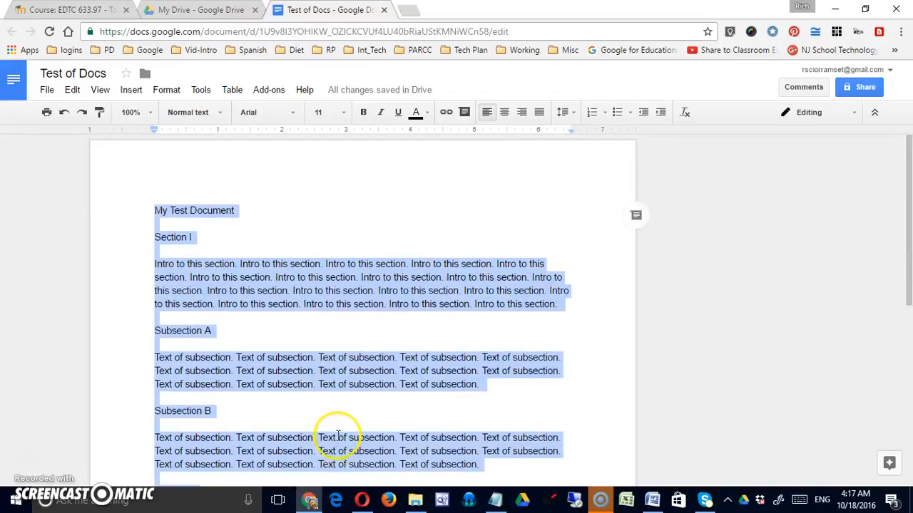
left_click(251, 264)
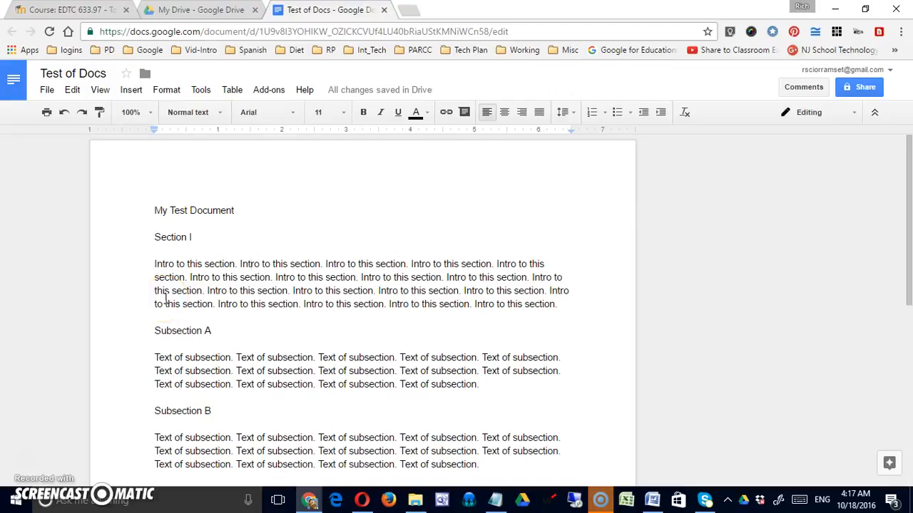
Step: Format the entire document's text in Comic Sans MS at font size 14
key("ctrl+a")
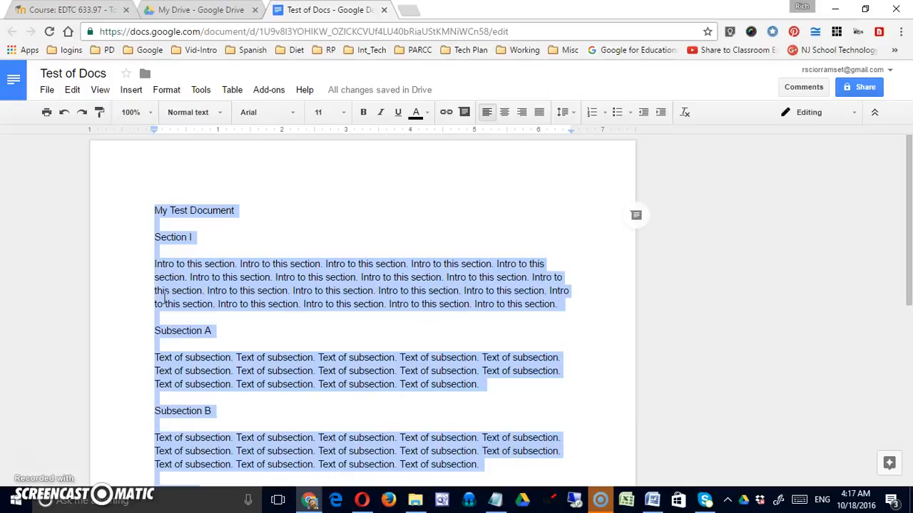
left_click(294, 114)
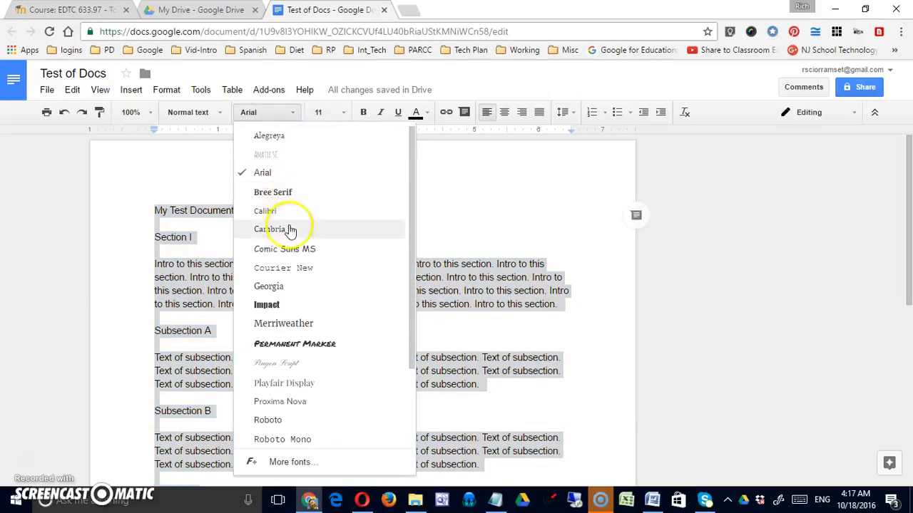
left_click(291, 248)
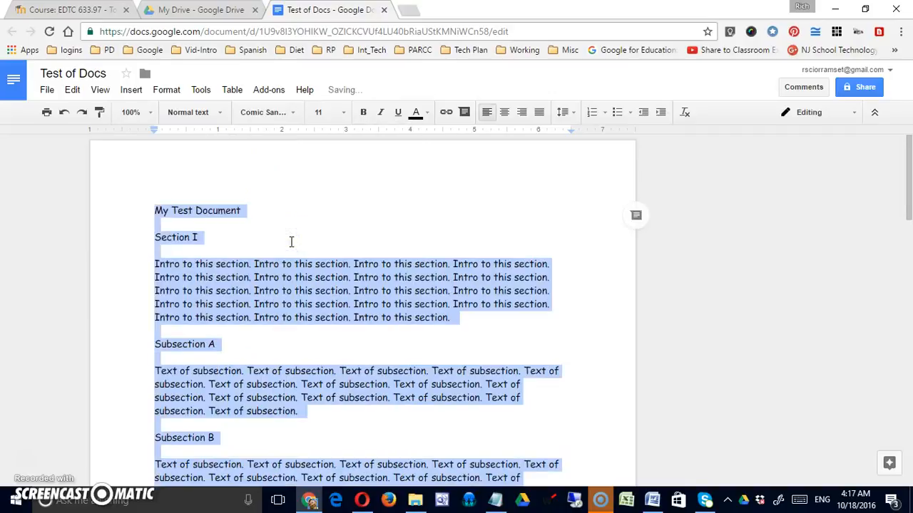
left_click(339, 113)
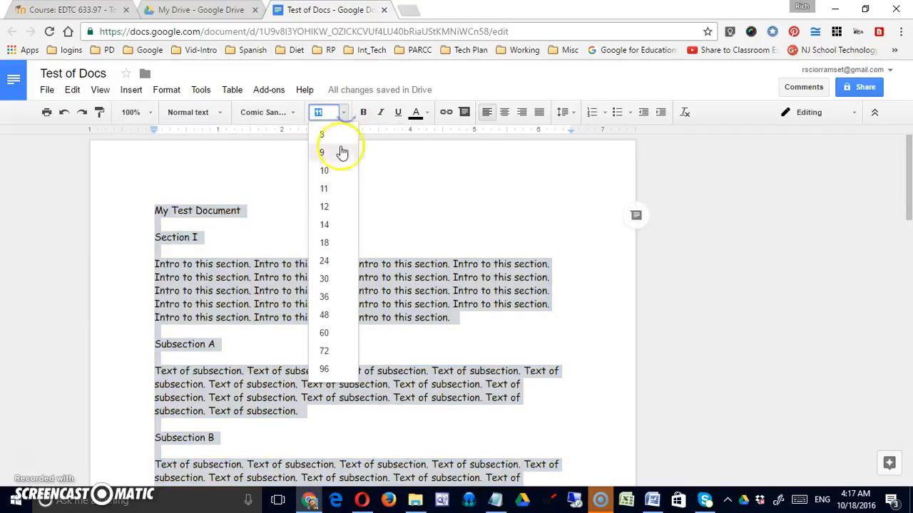
left_click(325, 224)
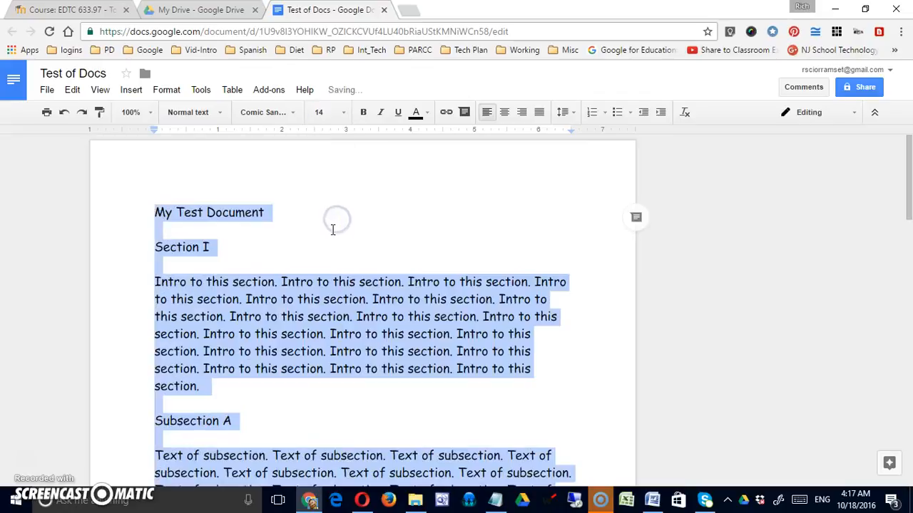
Step: Make only the title line "My Test Document" bold
left_click(235, 248)
left_click_drag(146, 209, 265, 208)
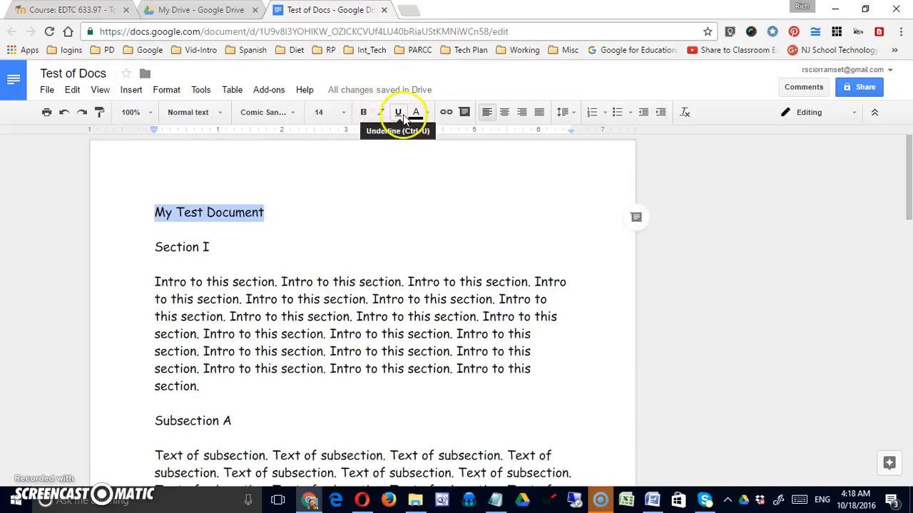
left_click(364, 112)
Step: Underline and italicize the "Section I" heading
left_click_drag(156, 247, 206, 246)
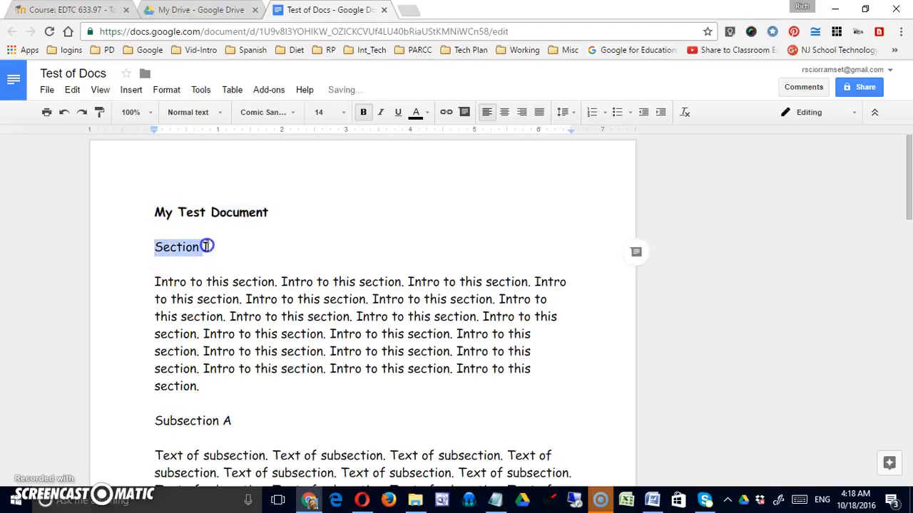
left_click(397, 112)
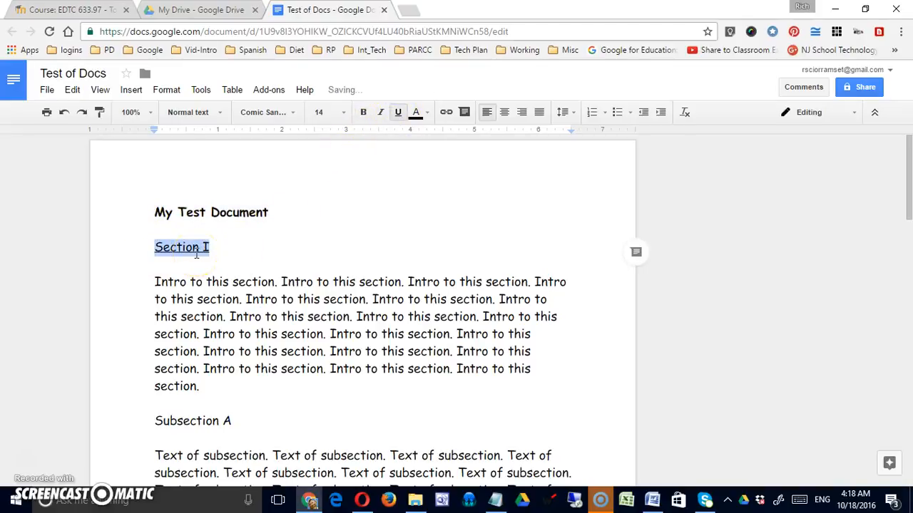
left_click(380, 112)
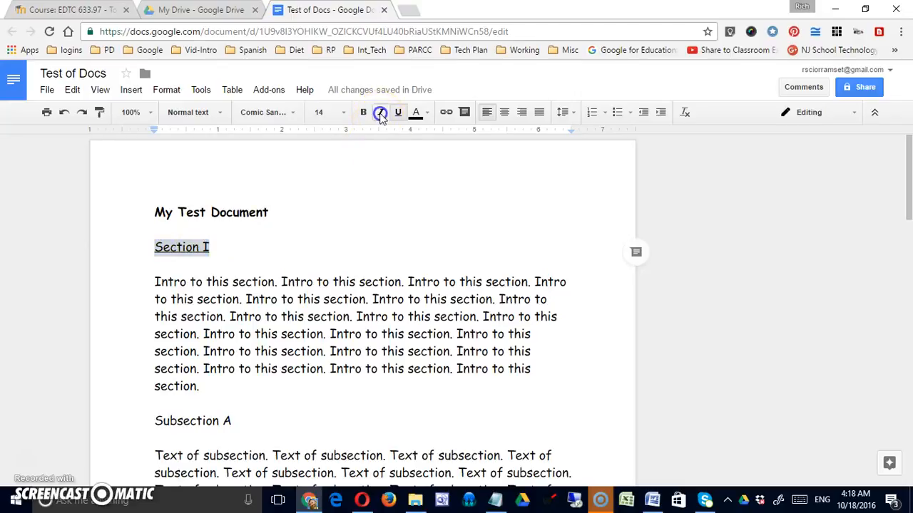
left_click(363, 229)
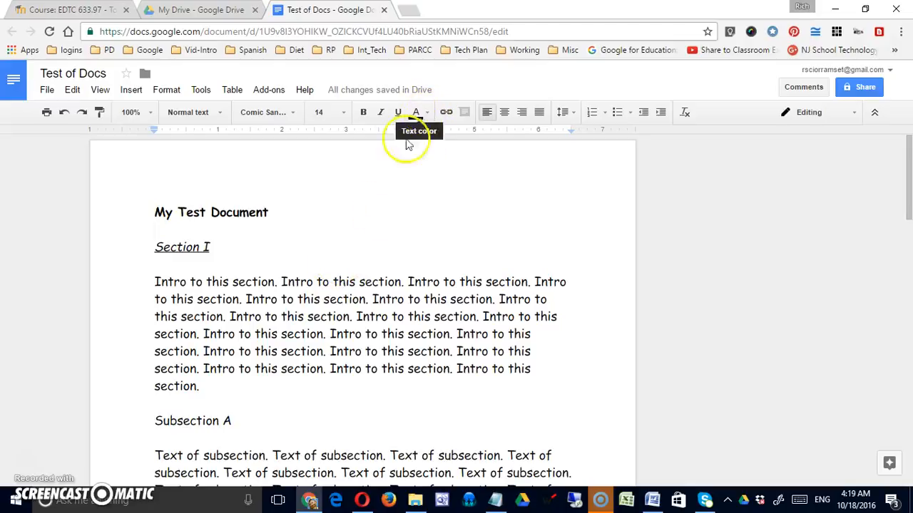
Step: Change the text color of the entire document to dark gray
left_click_drag(150, 215, 288, 212)
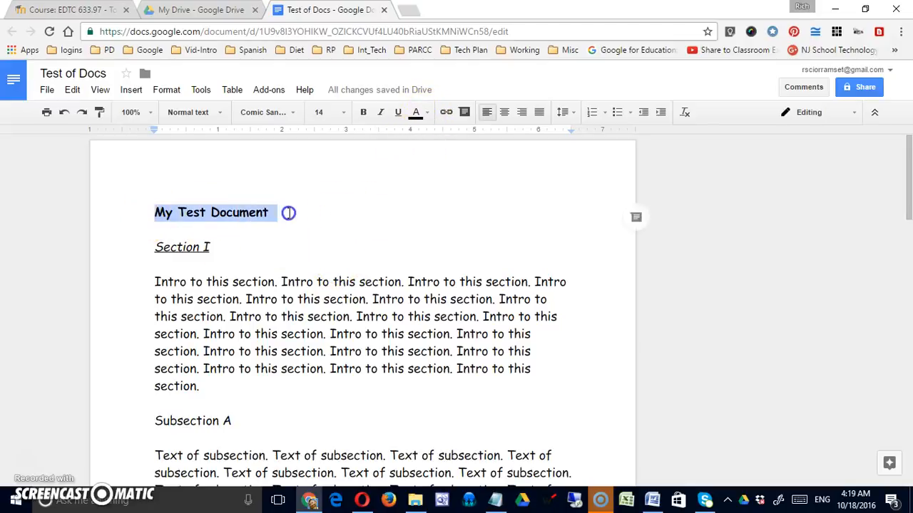
left_click(330, 237)
key("ctrl+a")
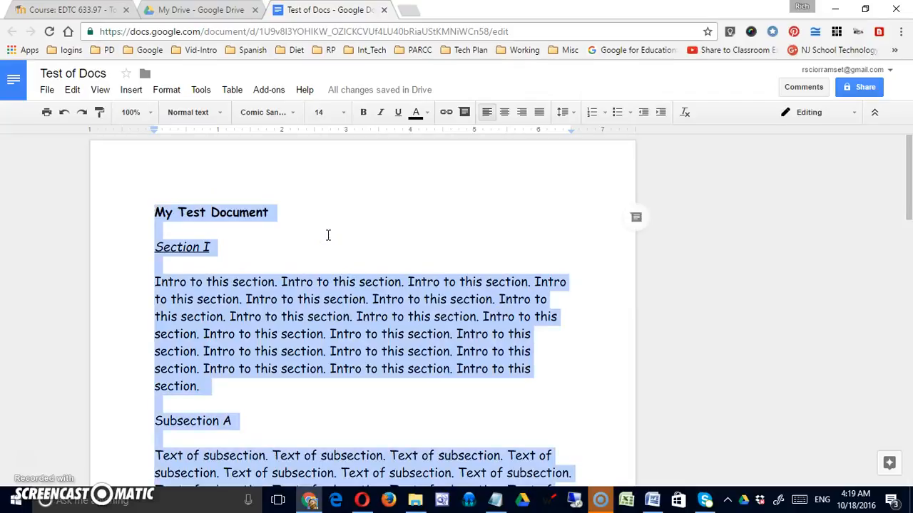
left_click(427, 116)
left_click(446, 164)
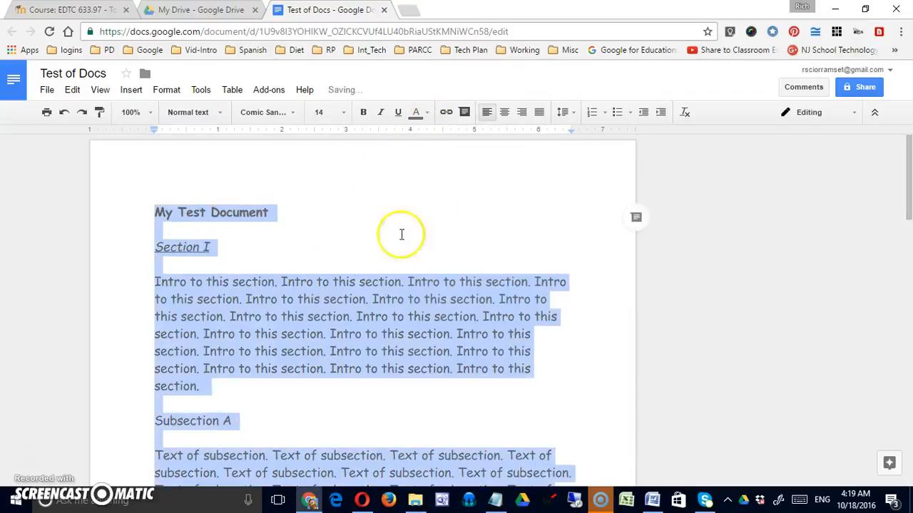
left_click(369, 280)
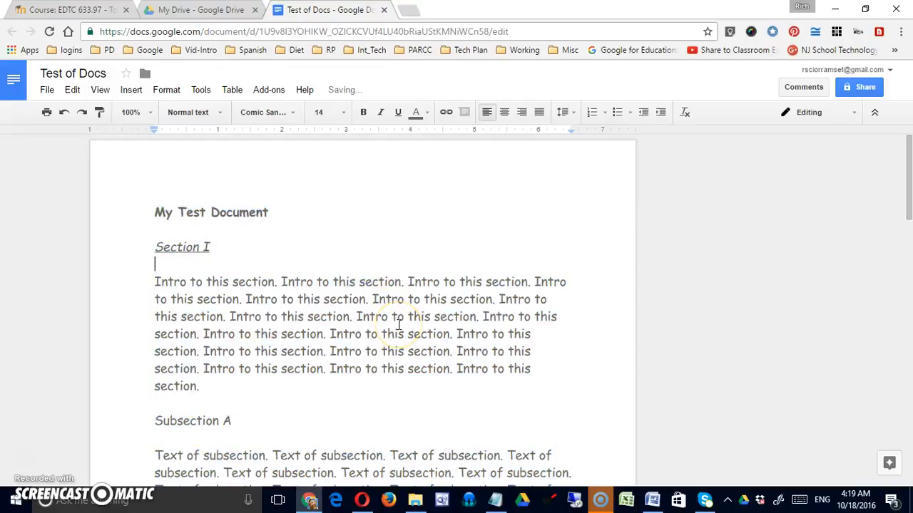
left_click(235, 259)
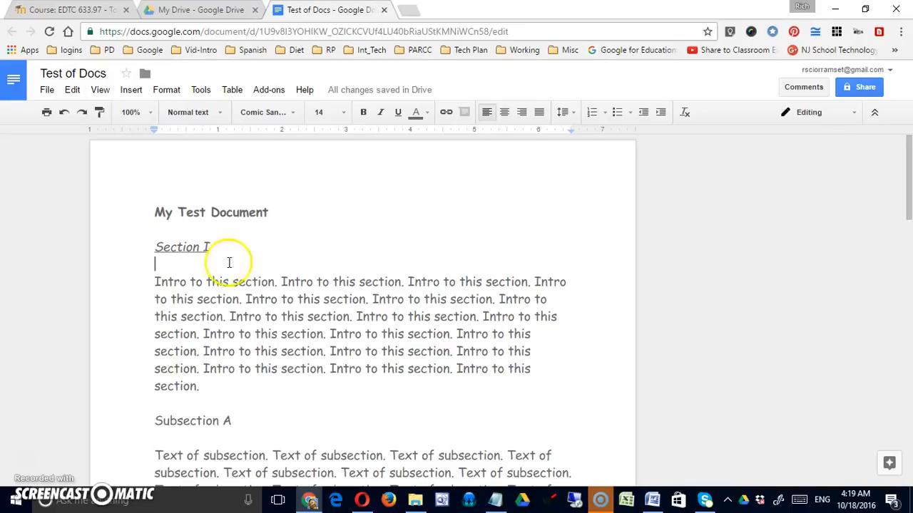
left_click_drag(152, 247, 203, 247)
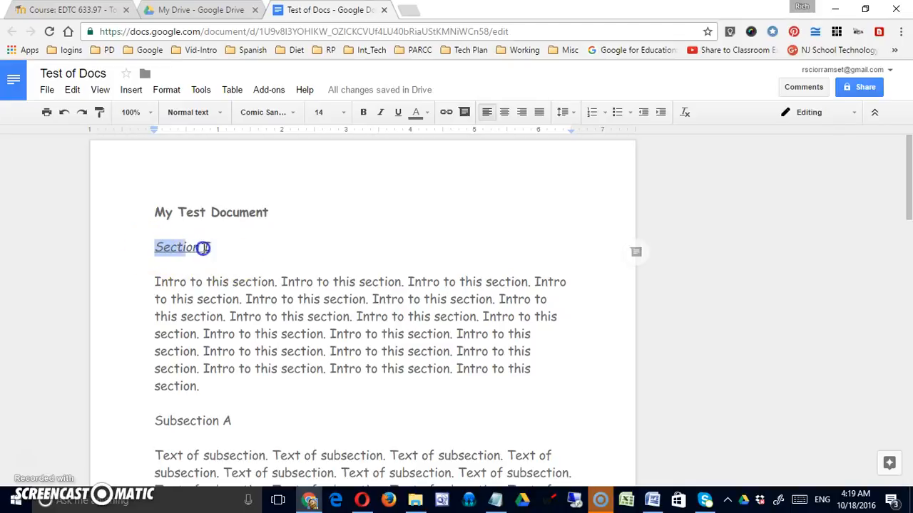
left_click(100, 113)
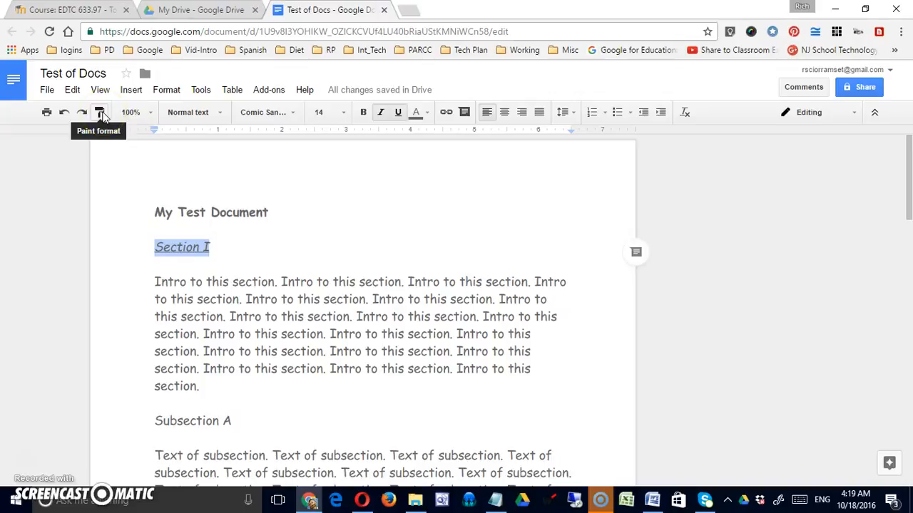
left_click(230, 267)
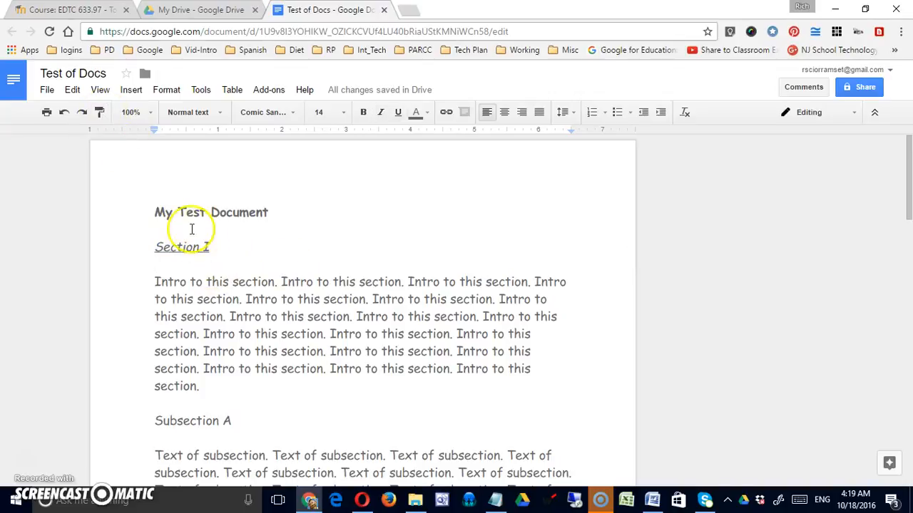
Step: Copy the formatting of the "Section I" heading onto the "Section II" heading with Paint format
left_click_drag(176, 247, 204, 246)
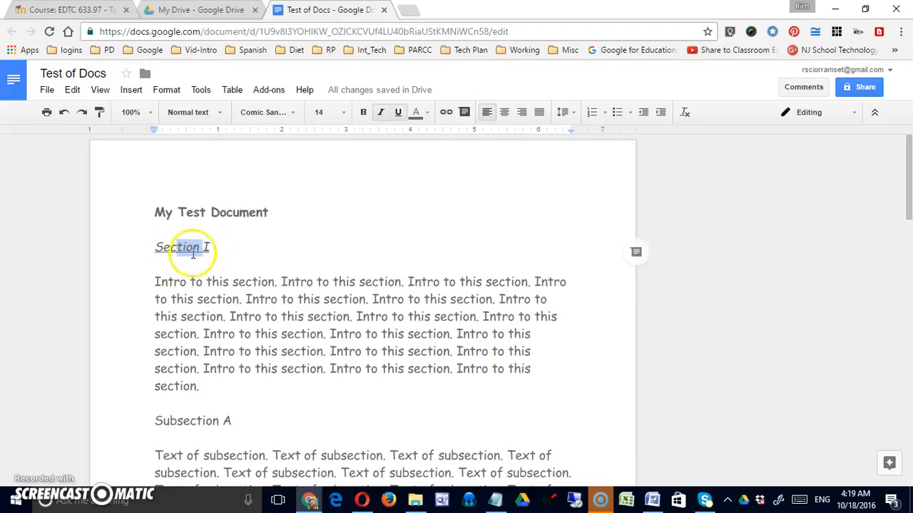
left_click_drag(157, 246, 184, 253)
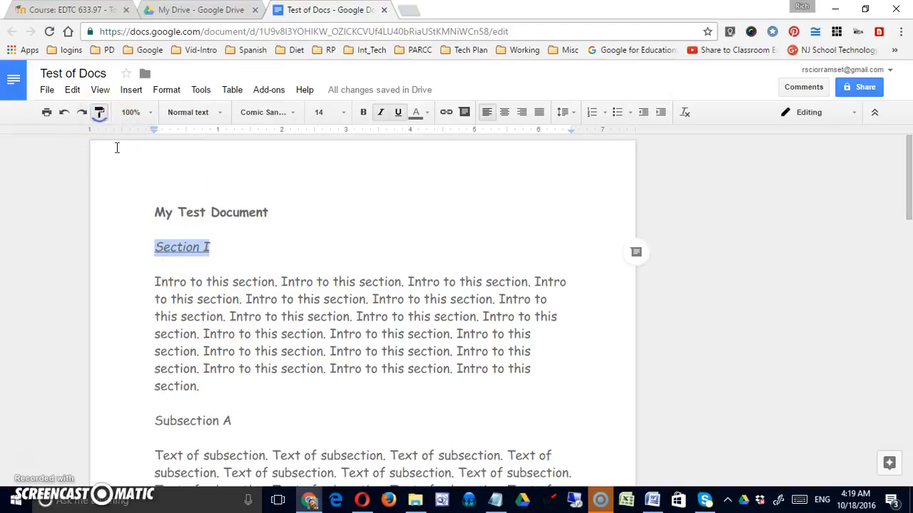
scroll(152, 285, "down", 3)
scroll(157, 342, "down", 1)
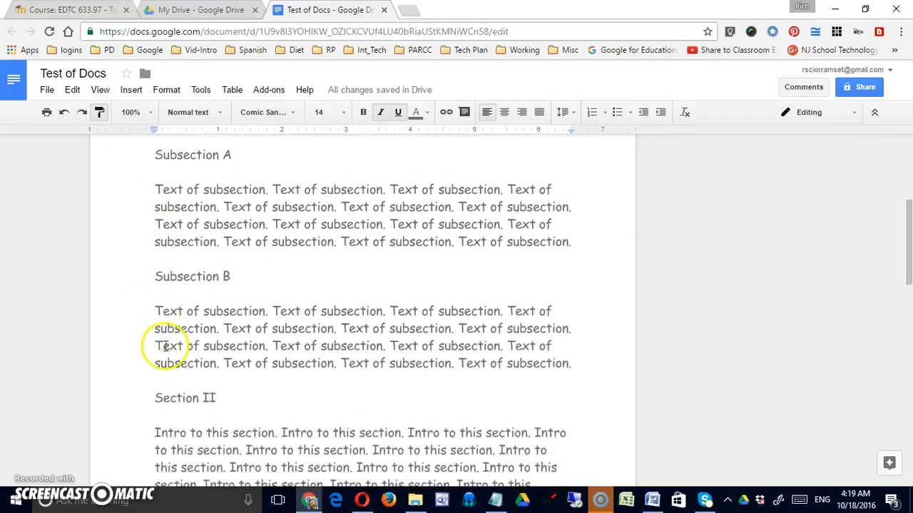
scroll(166, 345, "down", 1)
left_click_drag(156, 330, 217, 328)
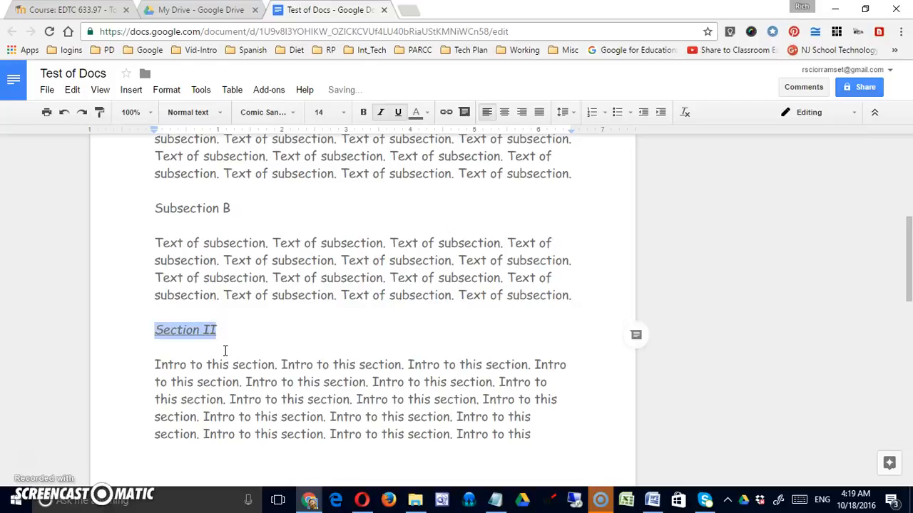
left_click(224, 351)
scroll(227, 344, "up", 5)
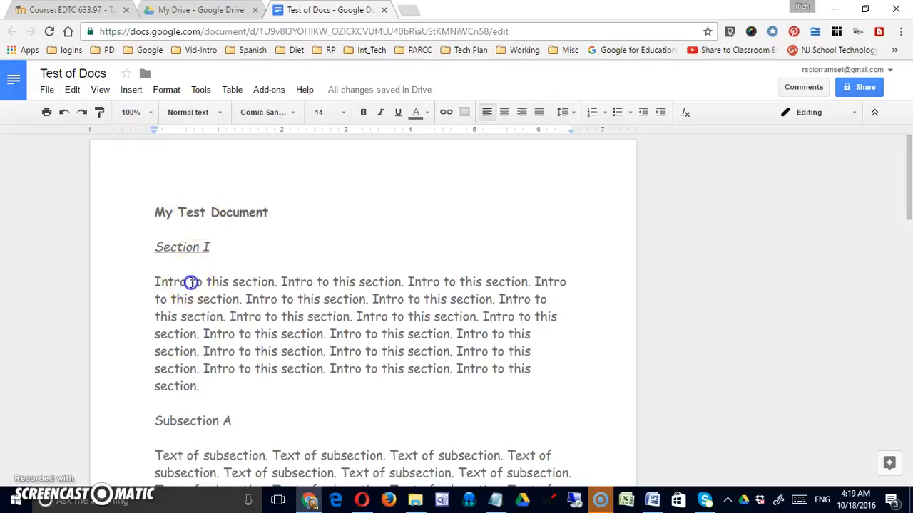
left_click_drag(191, 282, 244, 283)
left_click_drag(183, 300, 211, 349)
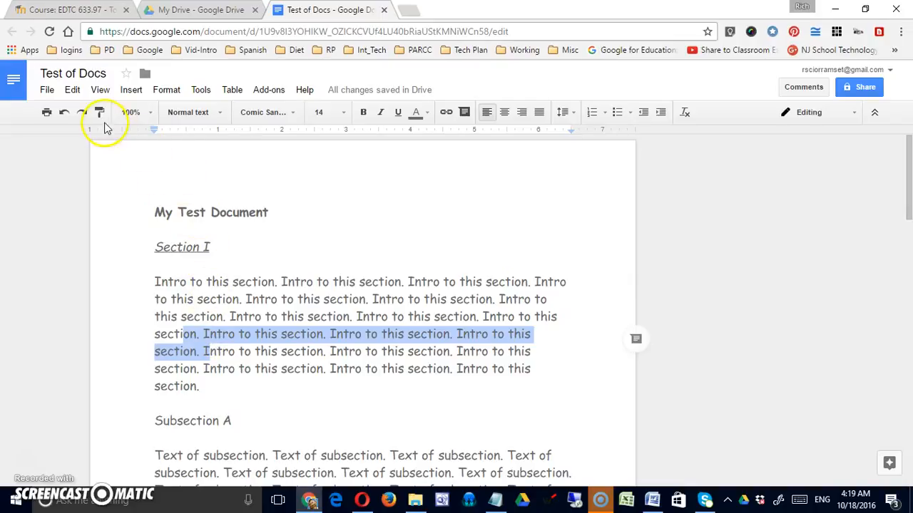
left_click(206, 280)
Step: Lock Paint format on the "Section I" heading's style and apply it to the "Subsection A" and "Subsection B" headings under Section I
left_click_drag(156, 247, 195, 244)
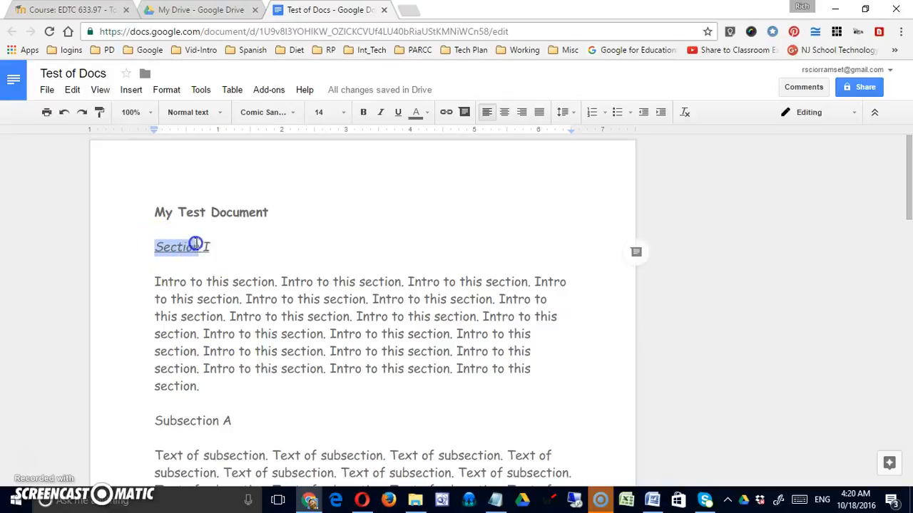
left_click(99, 112)
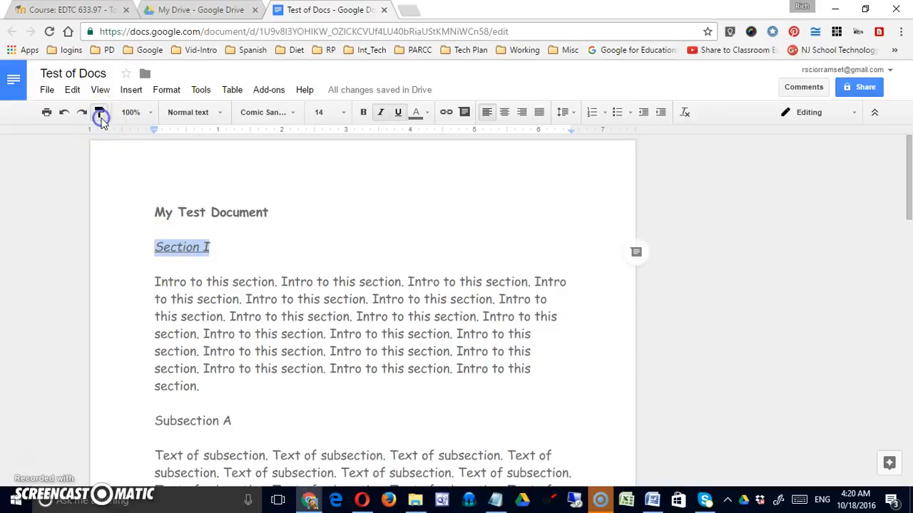
left_click_drag(155, 422, 234, 422)
scroll(232, 422, "down", 3)
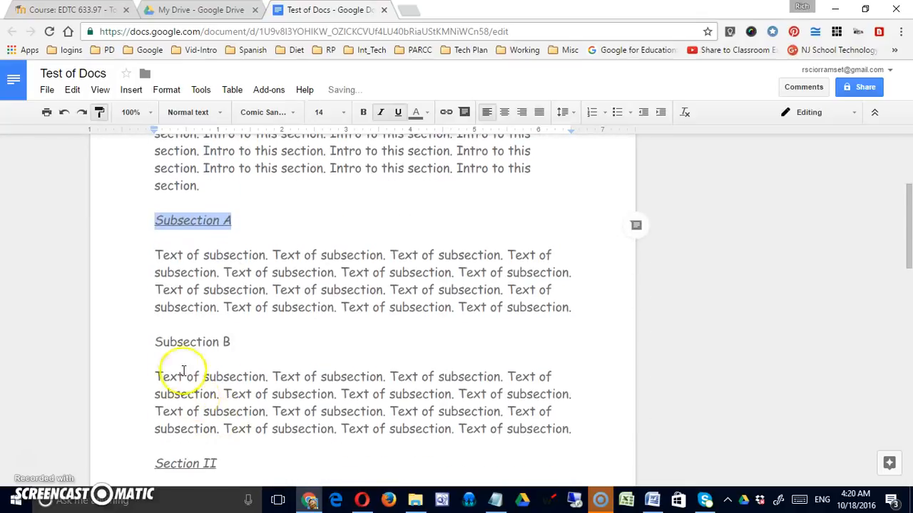
mouse_move(158, 341)
left_mouse_down()
mouse_move(203, 344)
mouse_move(155, 342)
left_mouse_up()
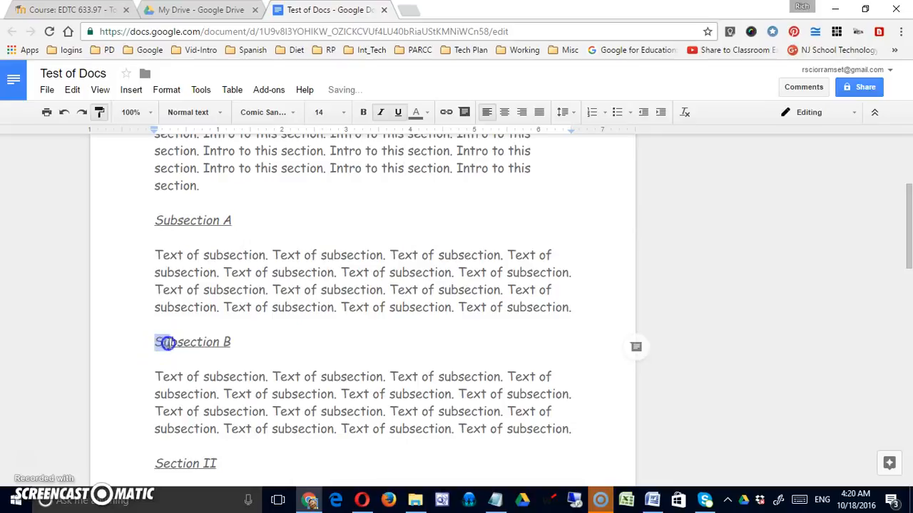
Step: Apply the copied heading format to "Subsection B" and "Subsection A" under Section II and turn off Paint format
scroll(205, 373, "down", 3)
key("ctrl+z")
key("ctrl+z")
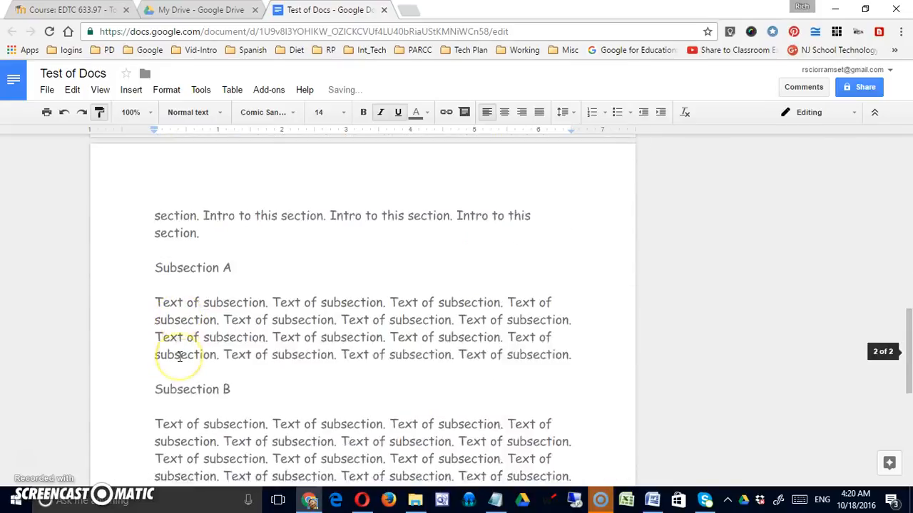
left_click_drag(156, 363, 232, 363)
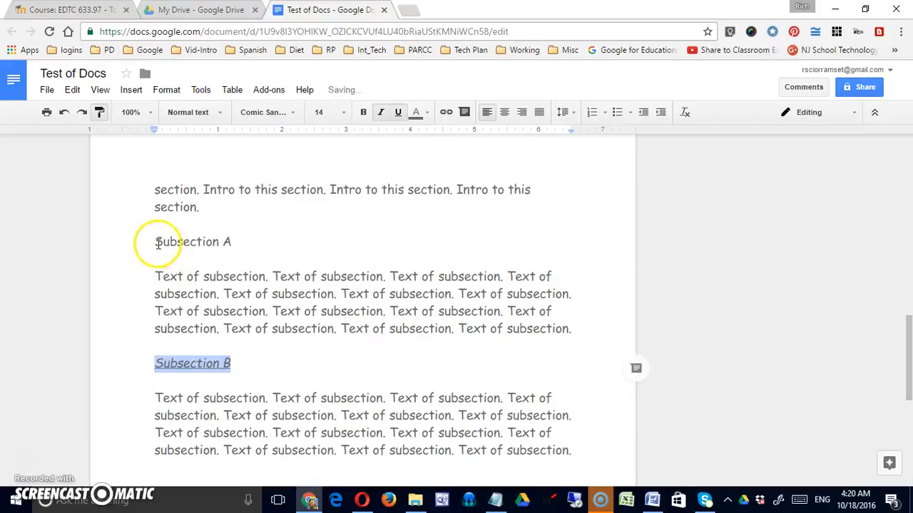
left_click_drag(156, 243, 229, 243)
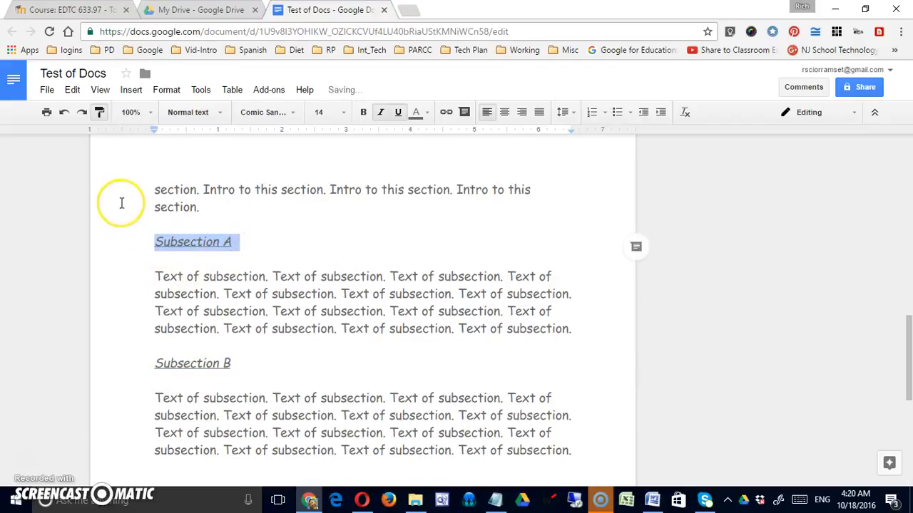
left_click(239, 307)
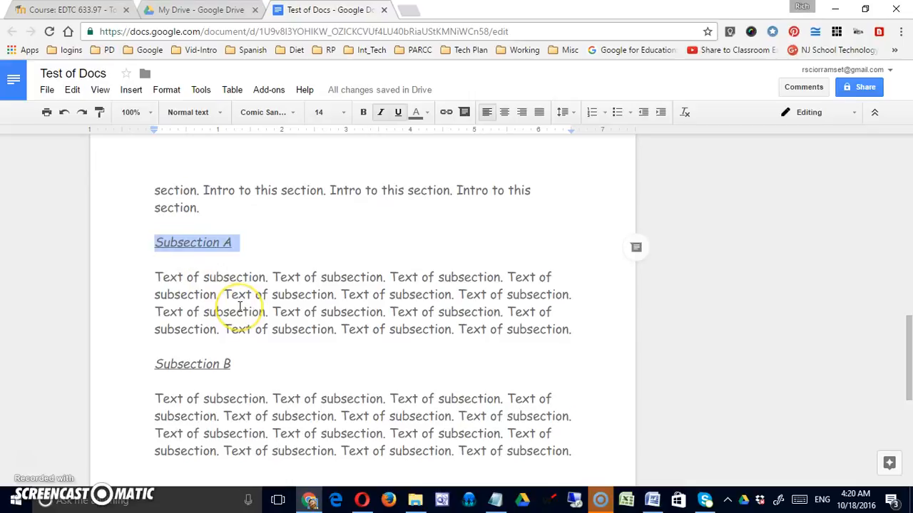
scroll(239, 307, "down", 4)
scroll(239, 307, "up", 4)
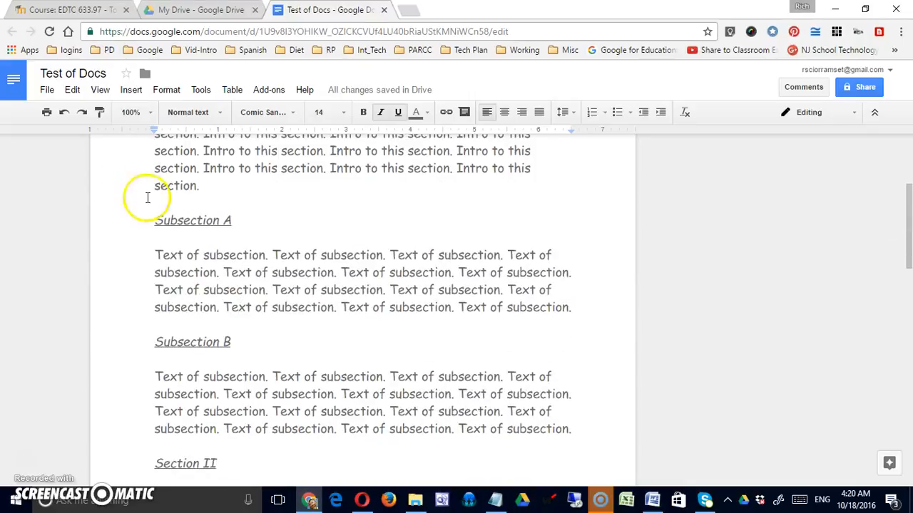
Step: Undo the painted formatting on all Subsection A and Subsection B headings
left_click(62, 113)
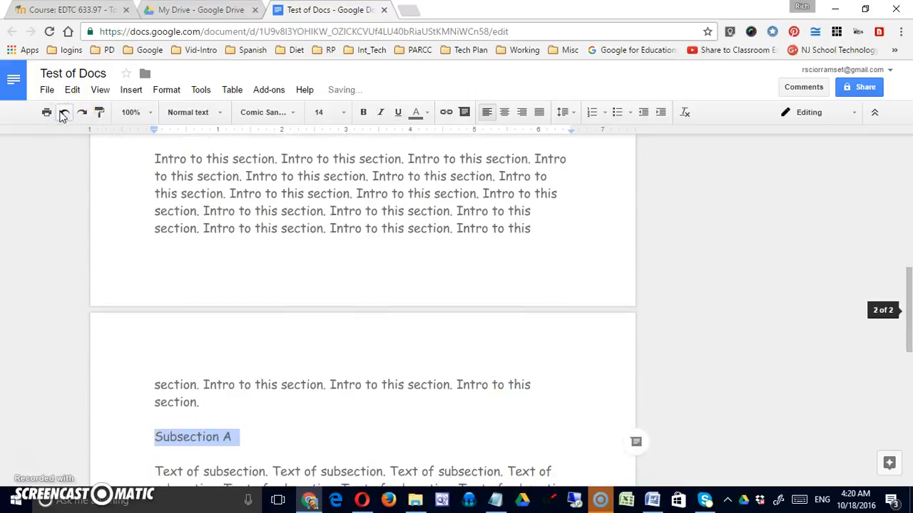
left_click(63, 113)
left_click(63, 113)
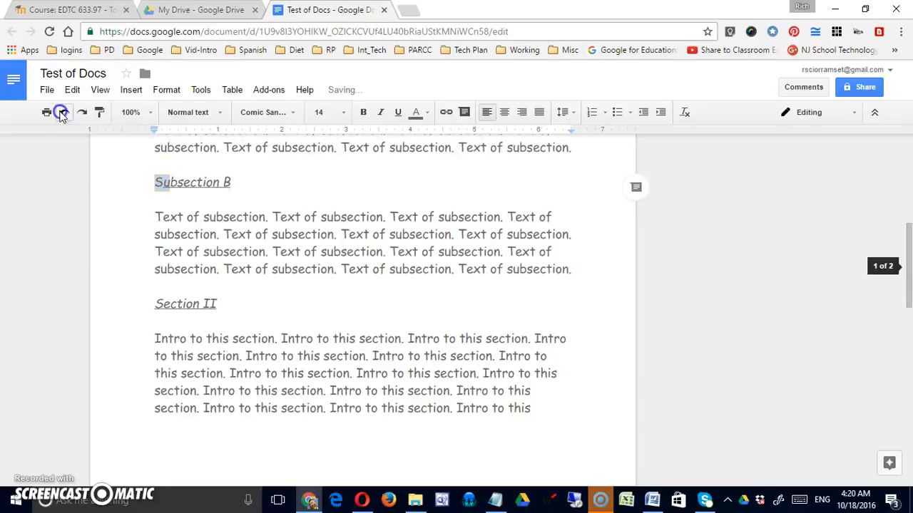
left_click(63, 113)
left_click(62, 112)
left_click(63, 113)
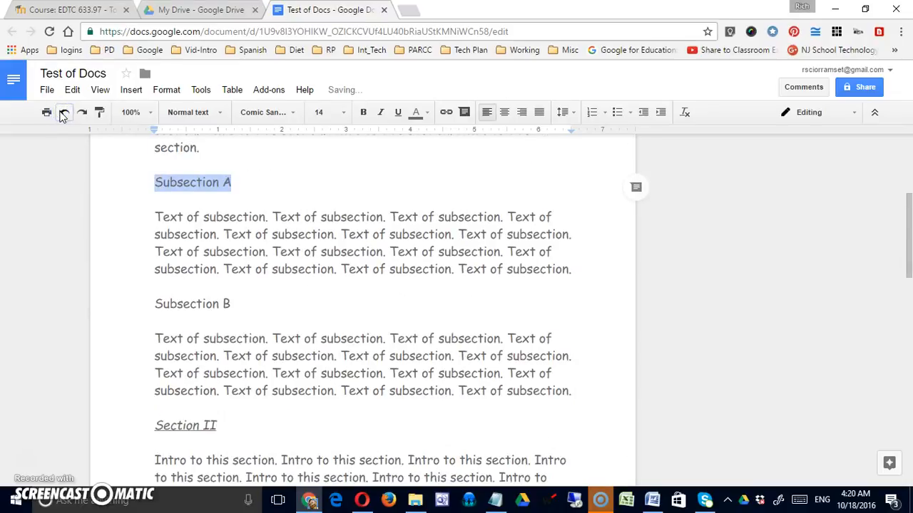
scroll(206, 278, "up", 4)
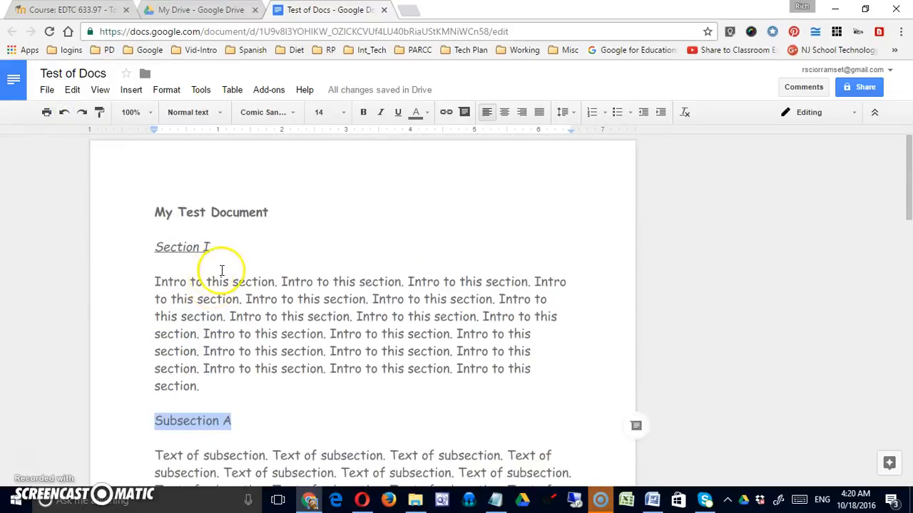
left_click(263, 266)
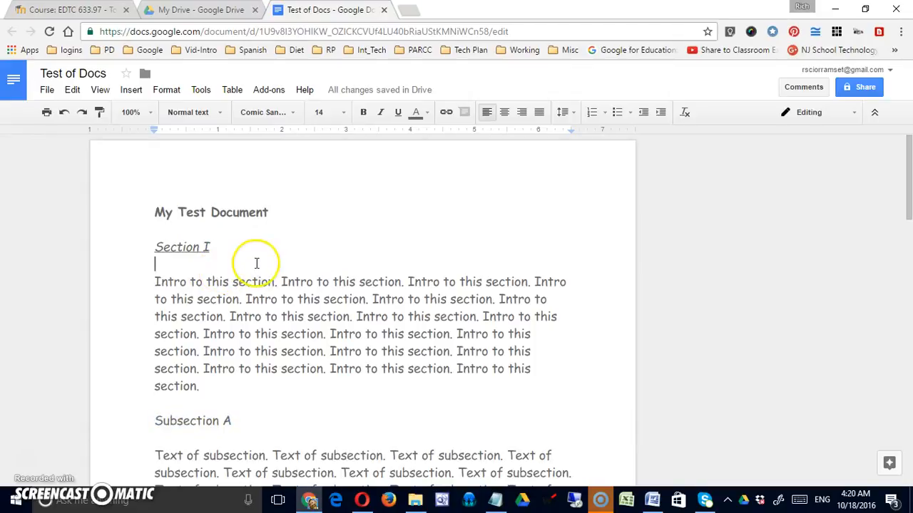
Step: Start inserting a link on the word "Intro" in the third line of the Section I paragraph
left_click(357, 316)
left_click_drag(387, 316, 391, 317)
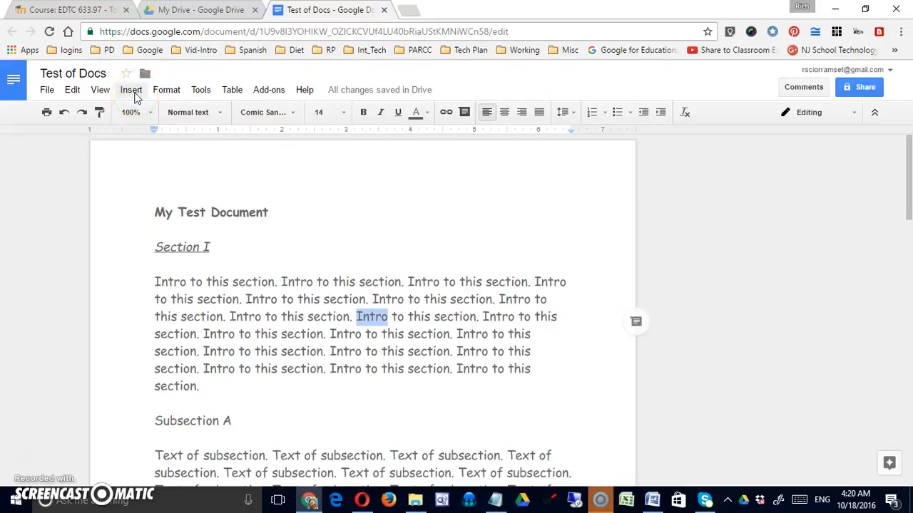
left_click(444, 114)
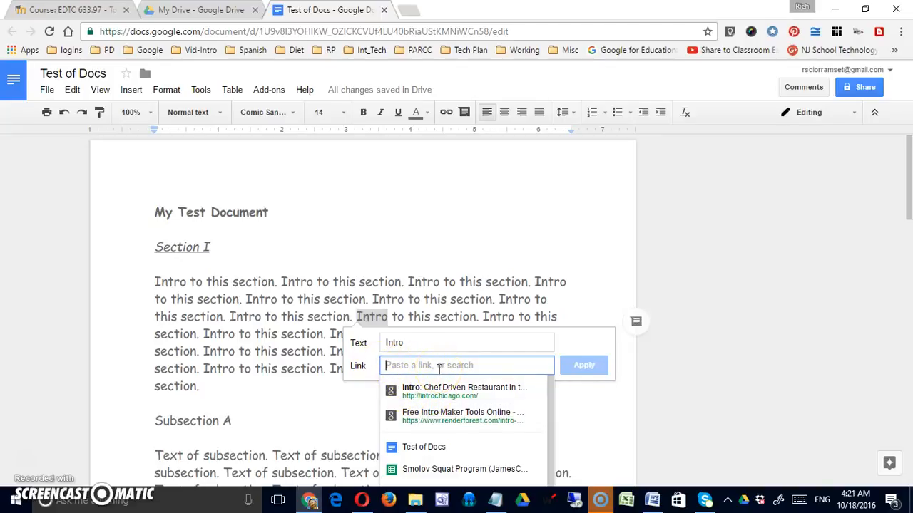
Step: Open google.com in a new browser tab and copy its web address
left_click(408, 9)
type("google.com")
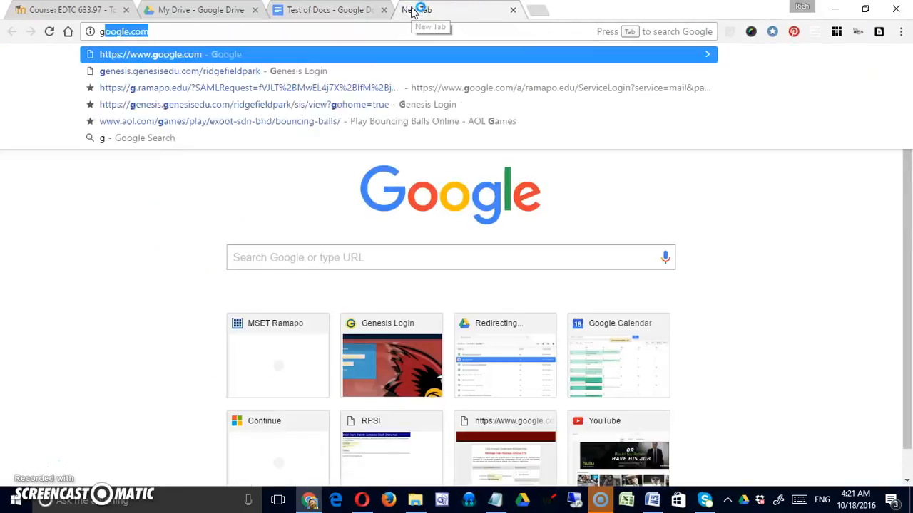
key("Return")
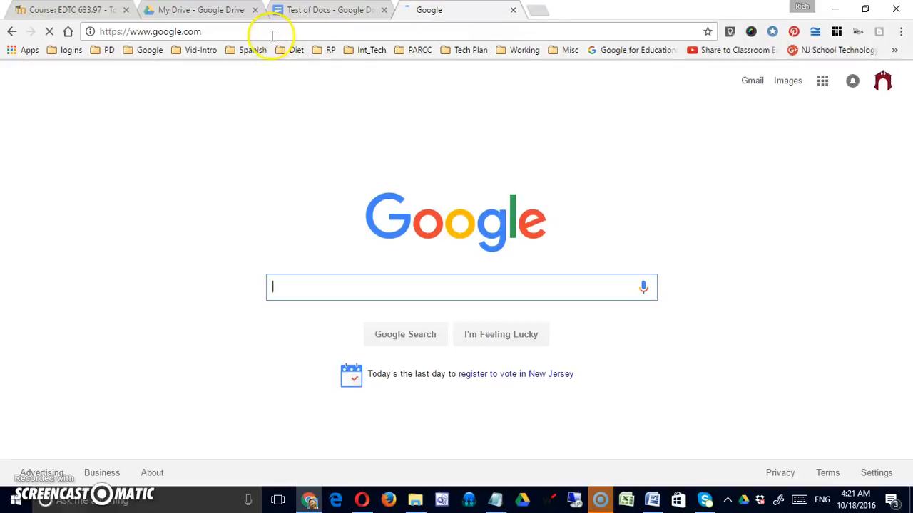
left_click(271, 32)
right_click(269, 33)
left_click(291, 87)
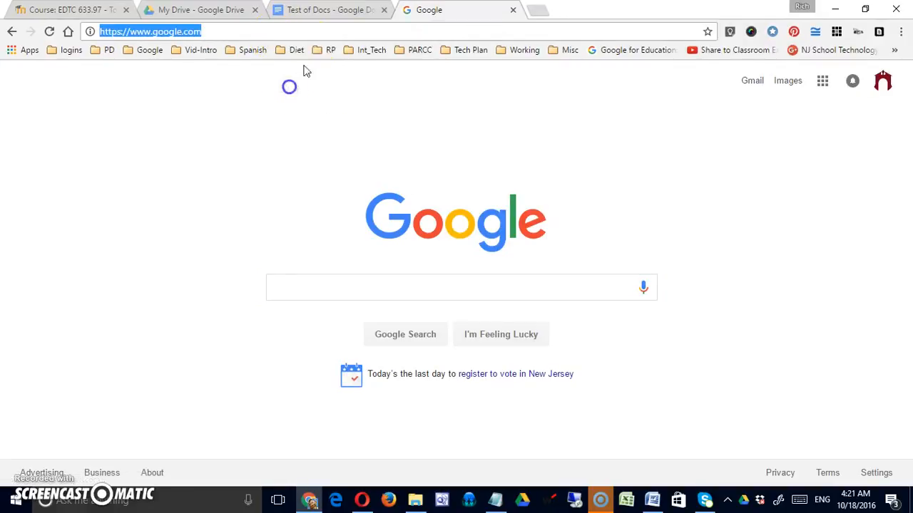
left_click(320, 20)
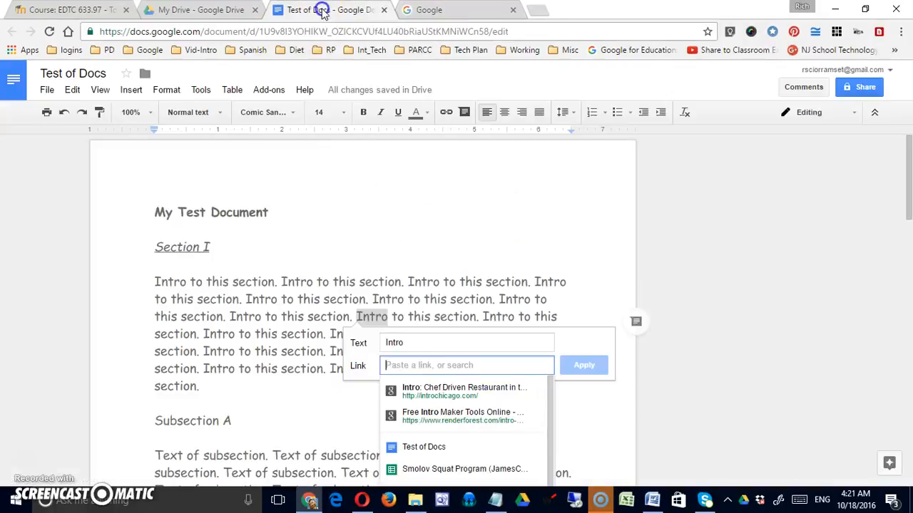
right_click(424, 370)
left_click(462, 266)
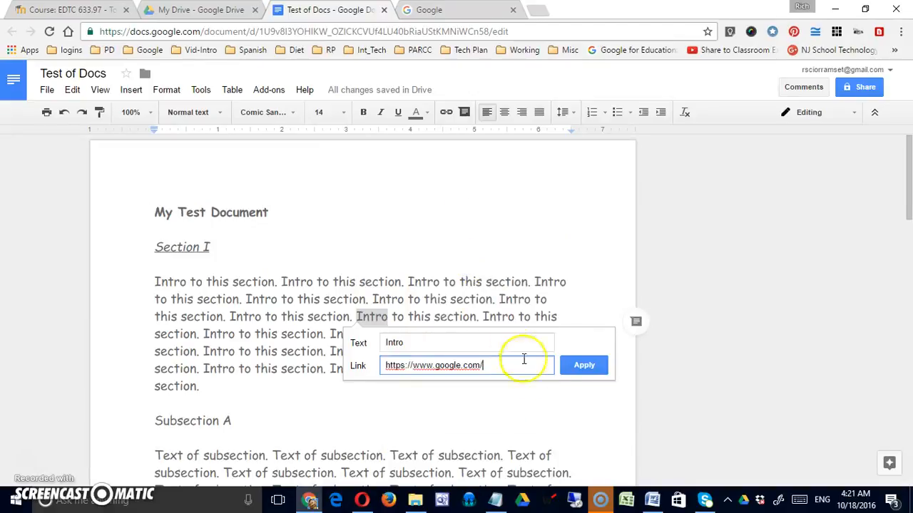
left_click(577, 376)
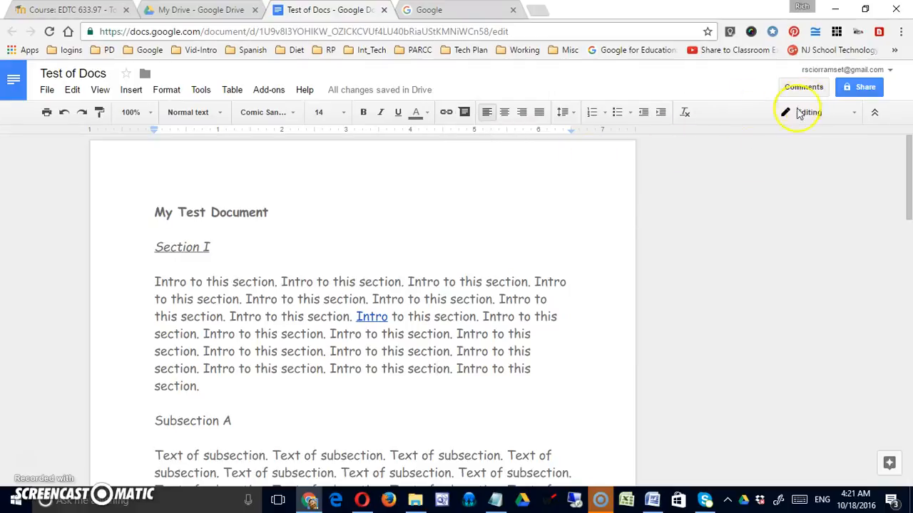
left_click_drag(534, 282, 565, 282)
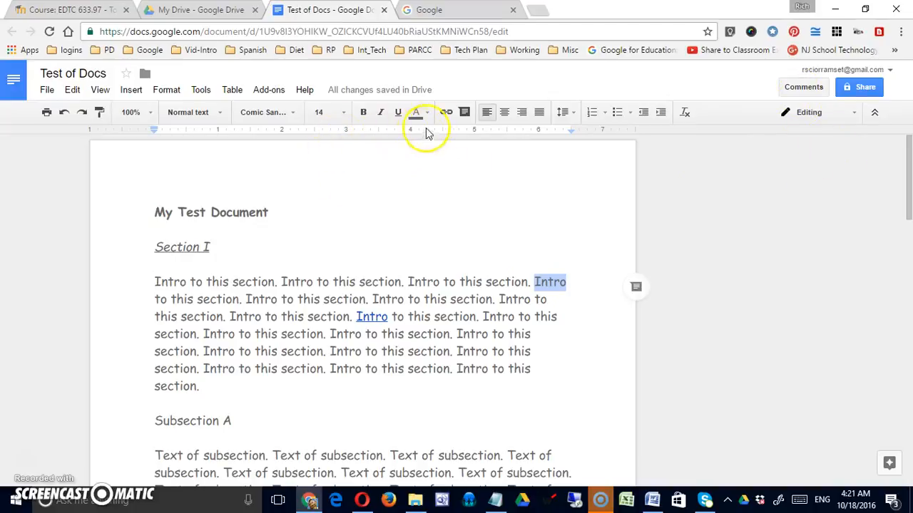
left_click(462, 113)
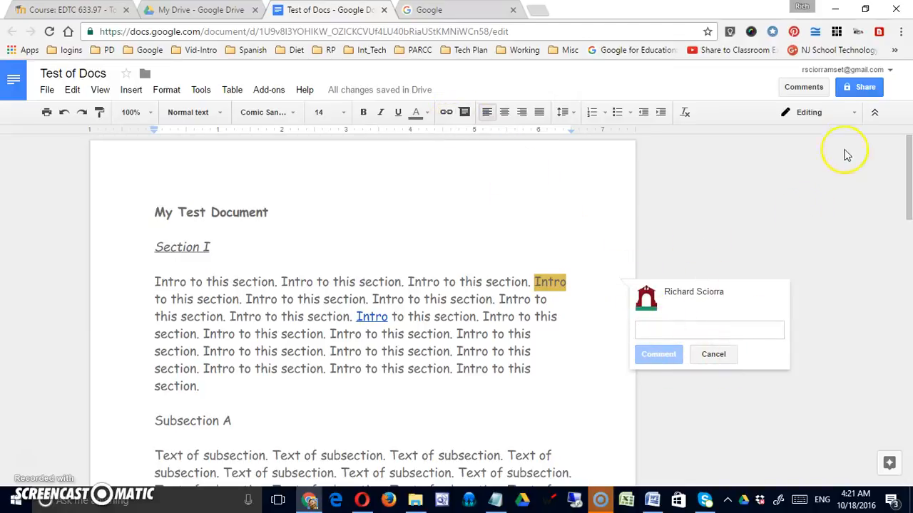
left_click(712, 355)
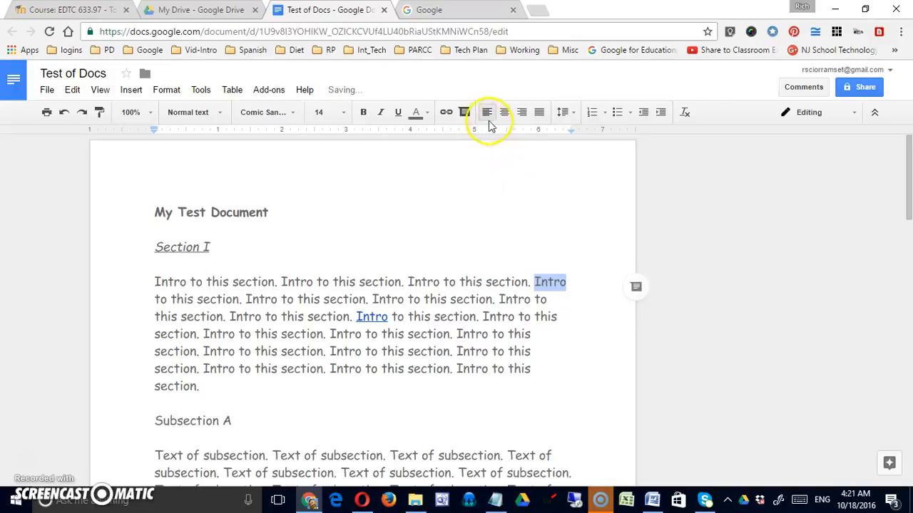
Step: Center the "My Test Document" title
left_click(404, 291)
left_click(169, 213)
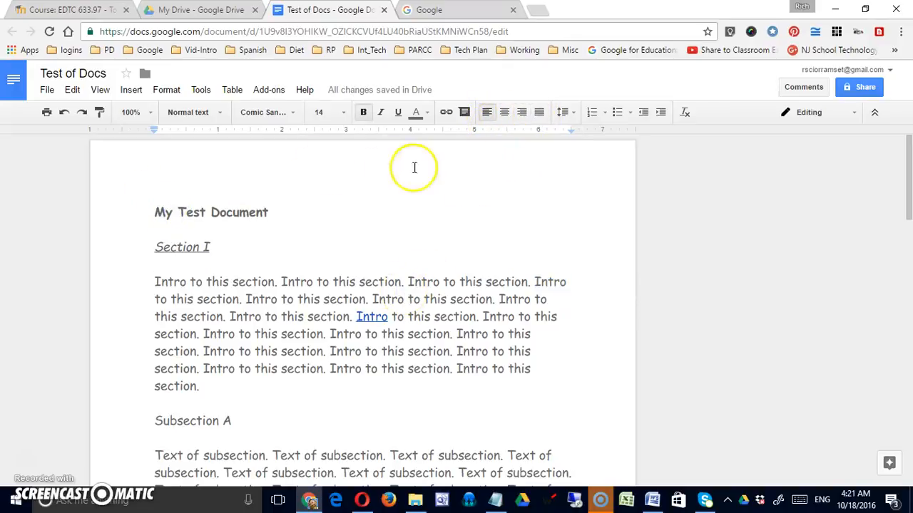
left_click(503, 112)
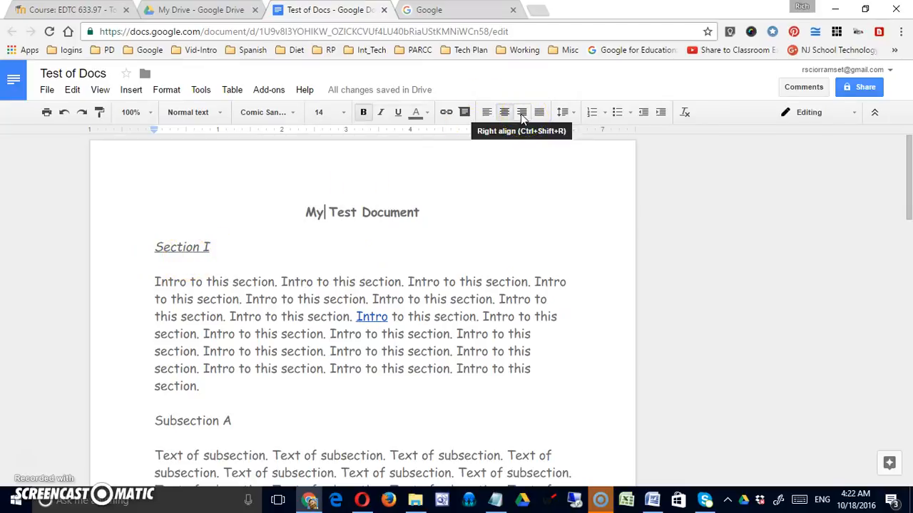
Step: Try justified alignment on the Section I paragraph, and return it to left alignment
left_click(419, 301)
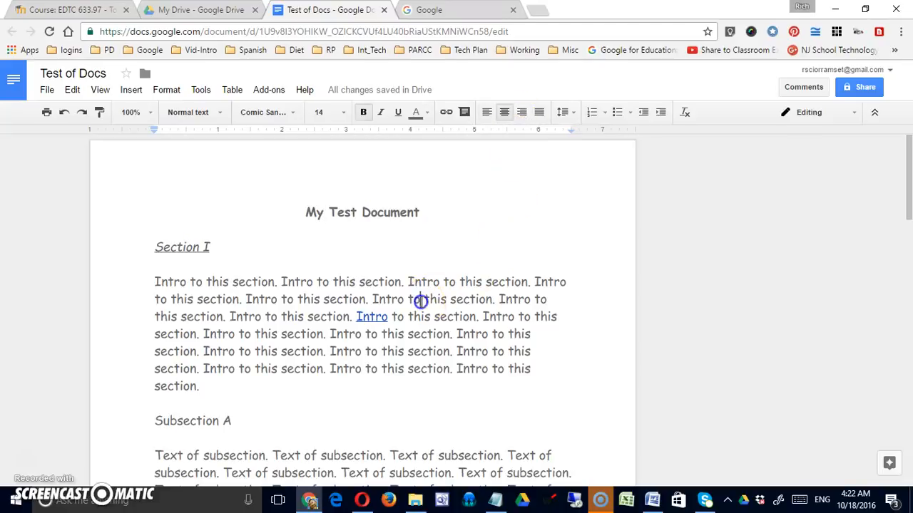
left_click(540, 114)
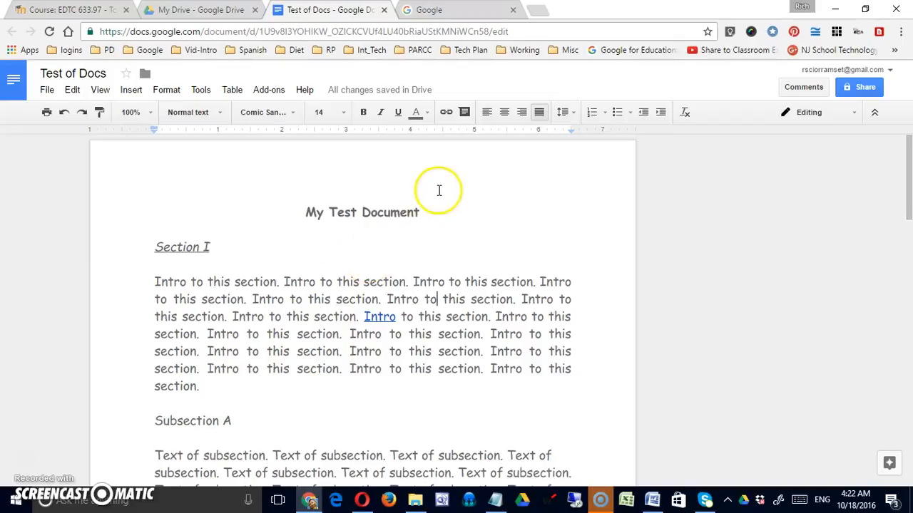
left_click(487, 112)
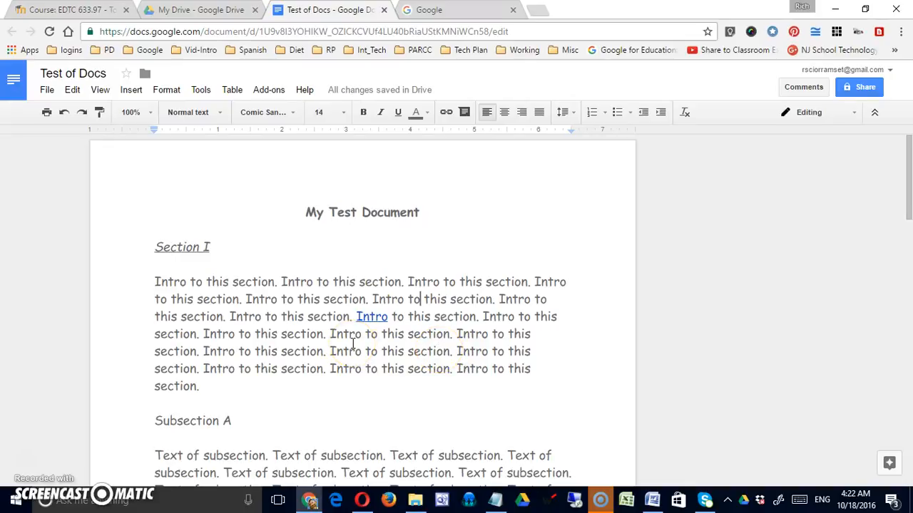
left_click(574, 114)
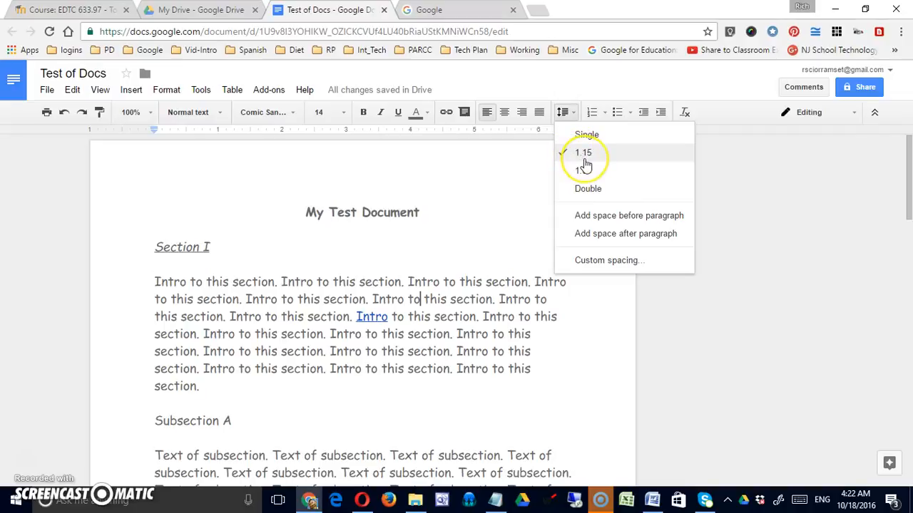
left_click_drag(584, 171, 580, 196)
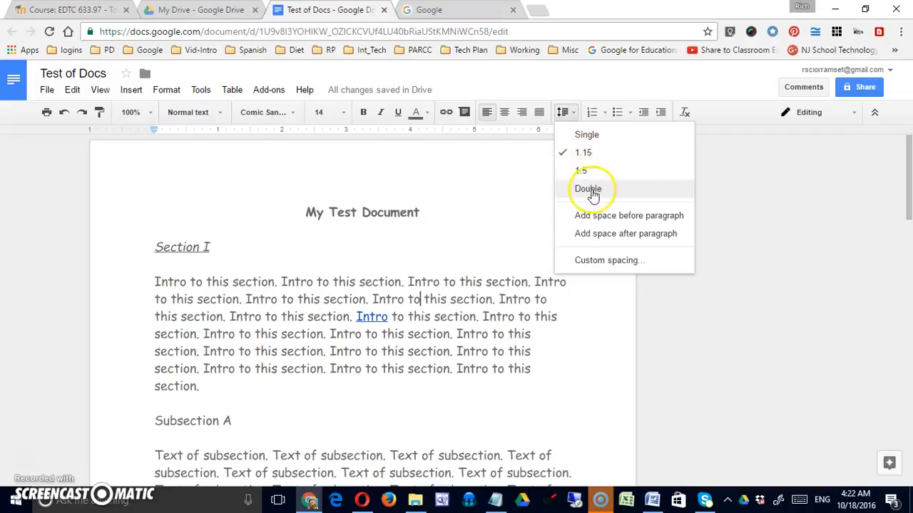
left_click(442, 298)
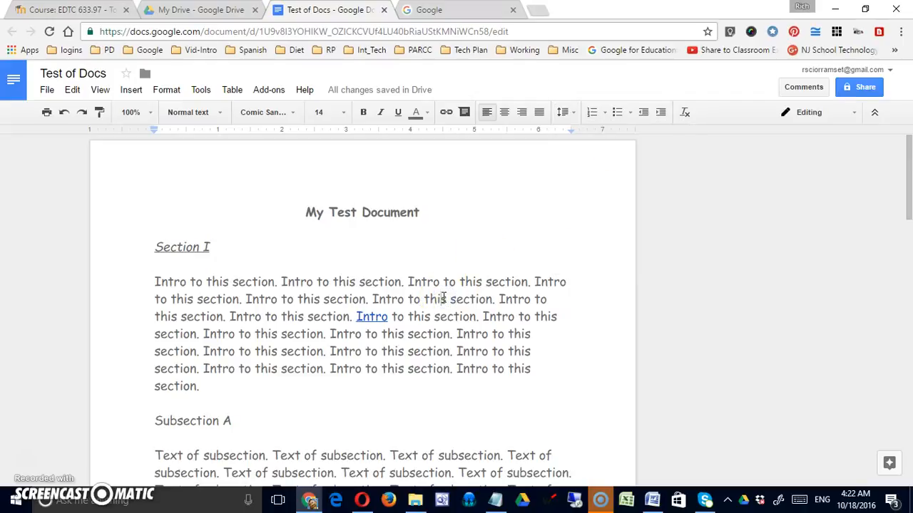
Step: Select the whole document and set its line spacing to Double
key("ctrl+a")
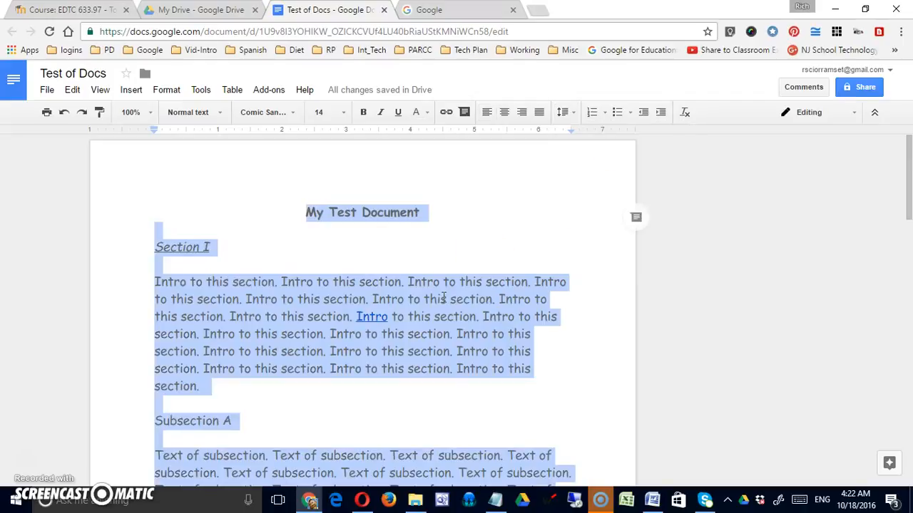
left_click(570, 112)
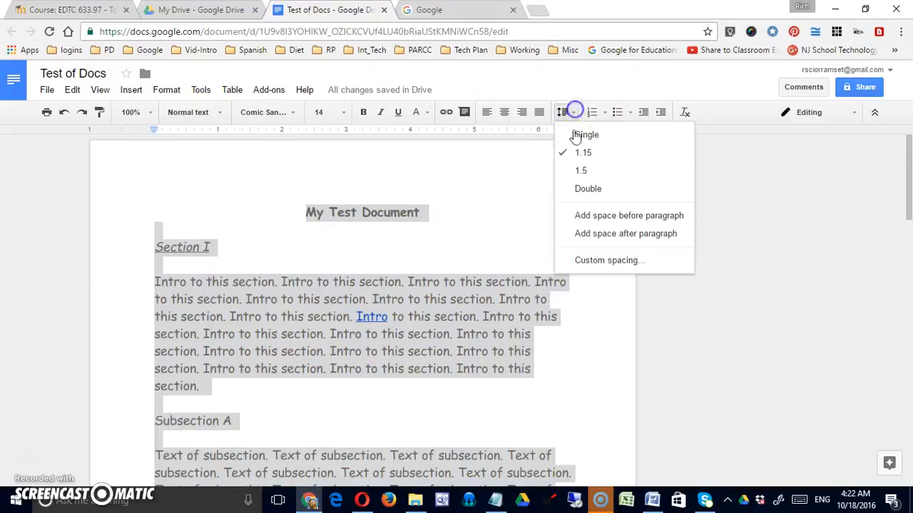
left_click(583, 190)
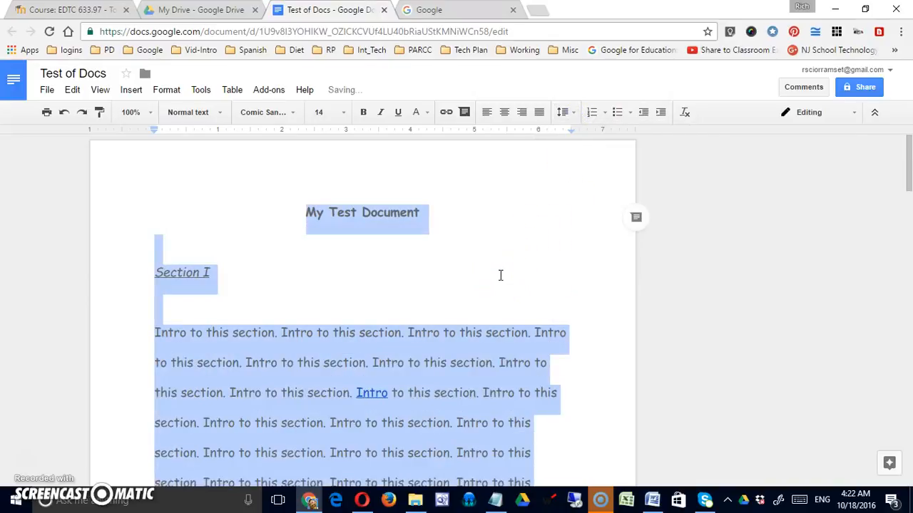
Step: Try Single line spacing on the whole document, and set it back to 1.15
left_click(575, 116)
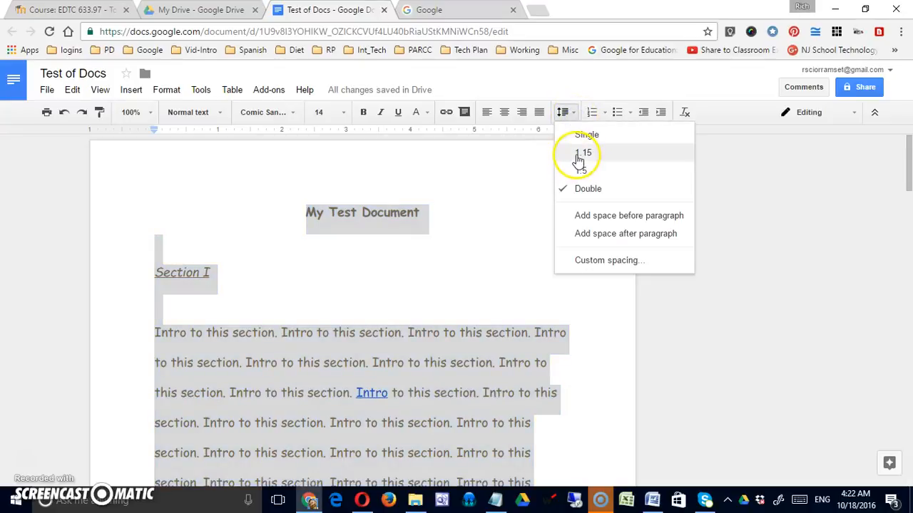
left_click(582, 136)
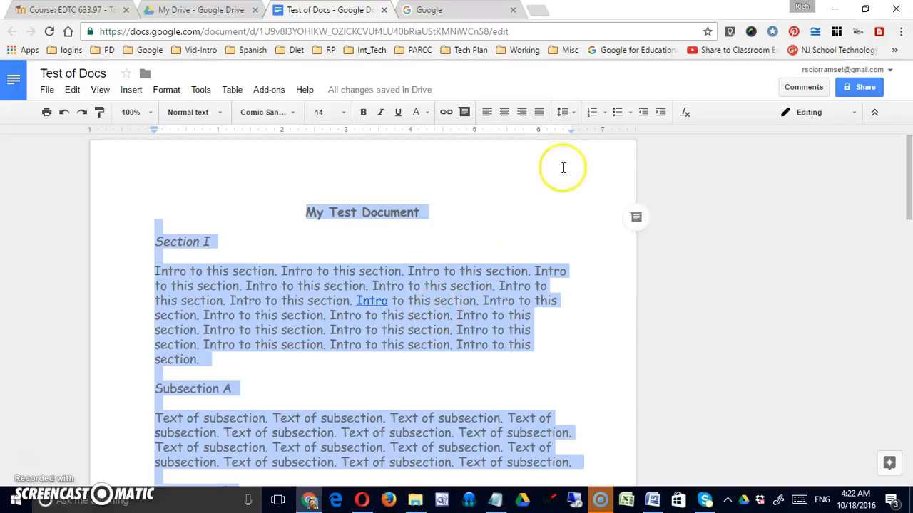
left_click(574, 116)
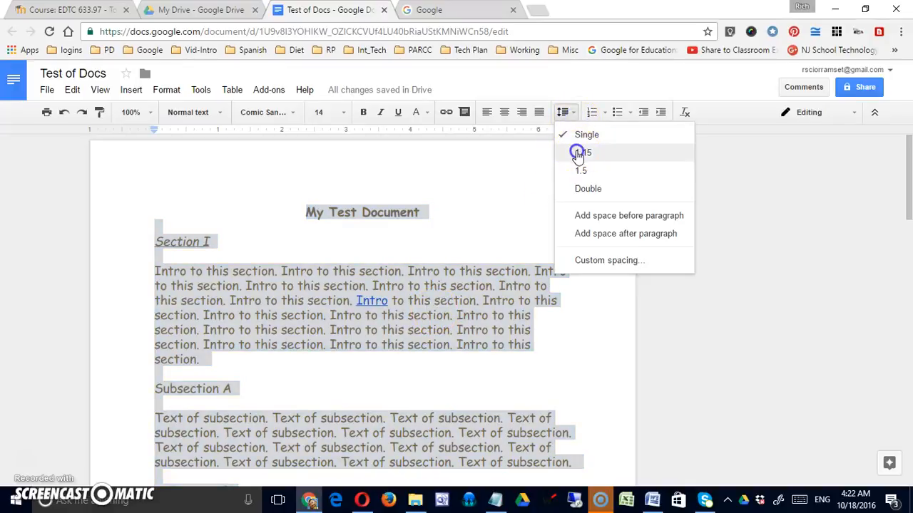
left_click(579, 153)
left_click(448, 348)
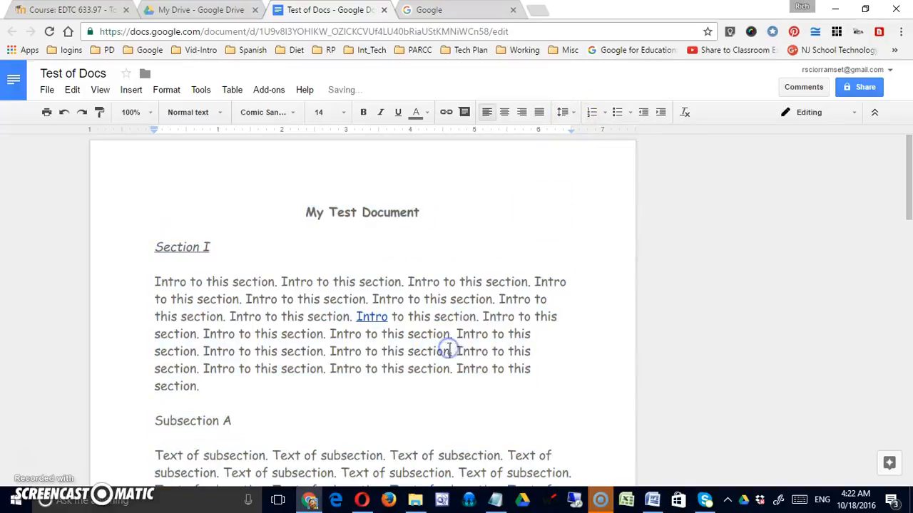
Step: Delete the blank lines between the title, the headings and their paragraphs
left_click(426, 350)
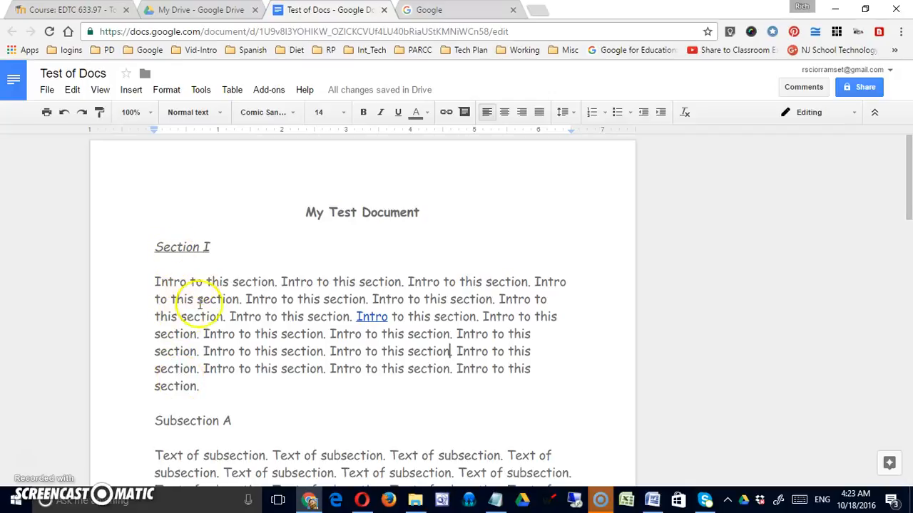
left_click(328, 226)
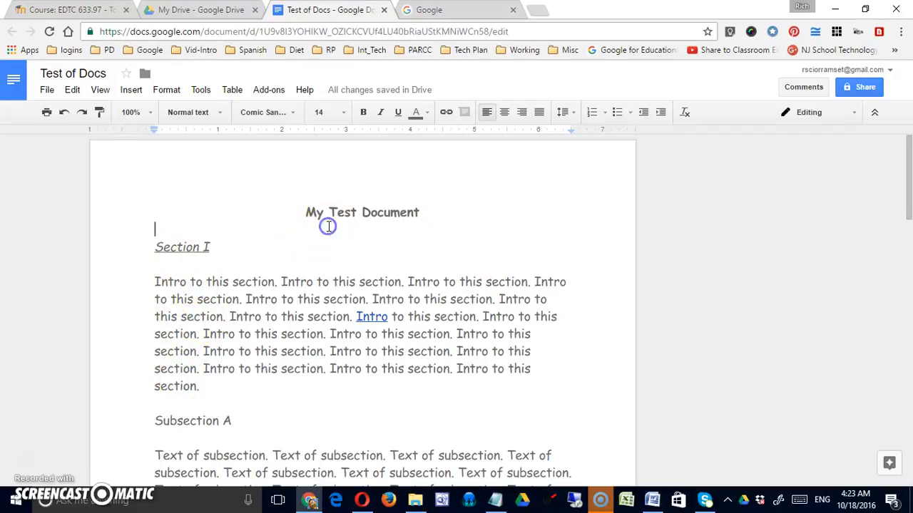
key("Delete")
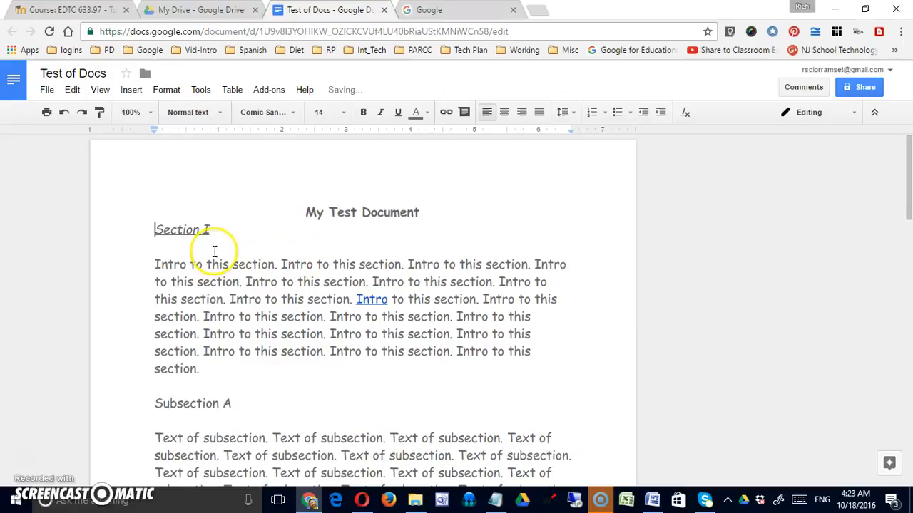
left_click(214, 250)
key("Delete")
left_click(202, 377)
key("Delete")
left_click(179, 384)
key("Delete")
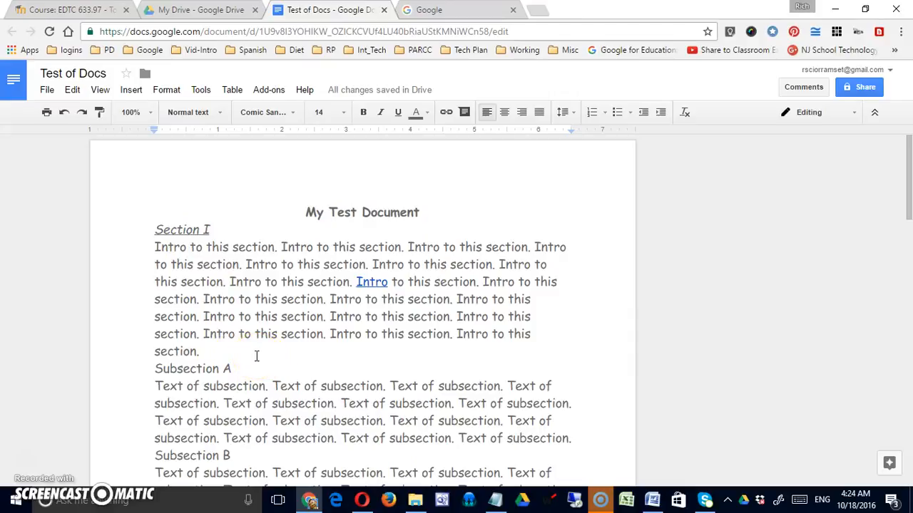
Step: Select the whole document and add space after each paragraph
key("ctrl+a")
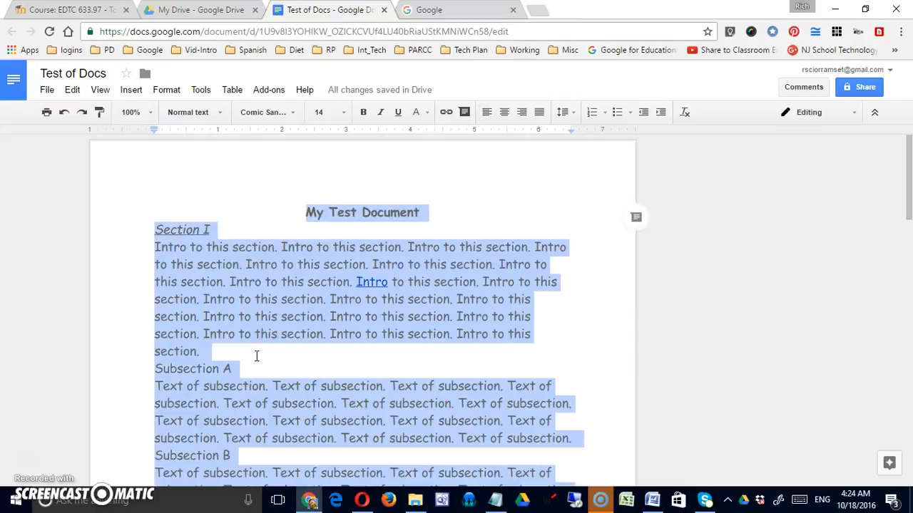
left_click(574, 114)
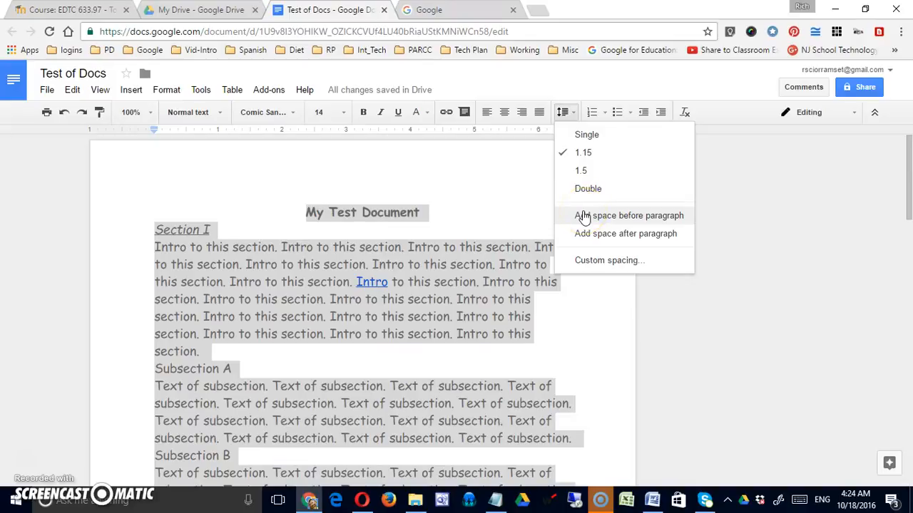
left_click(584, 236)
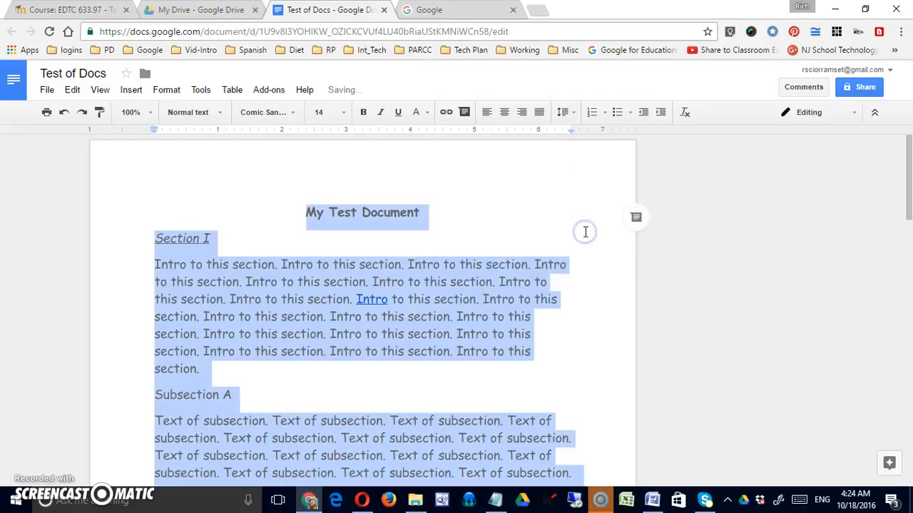
left_click(336, 382)
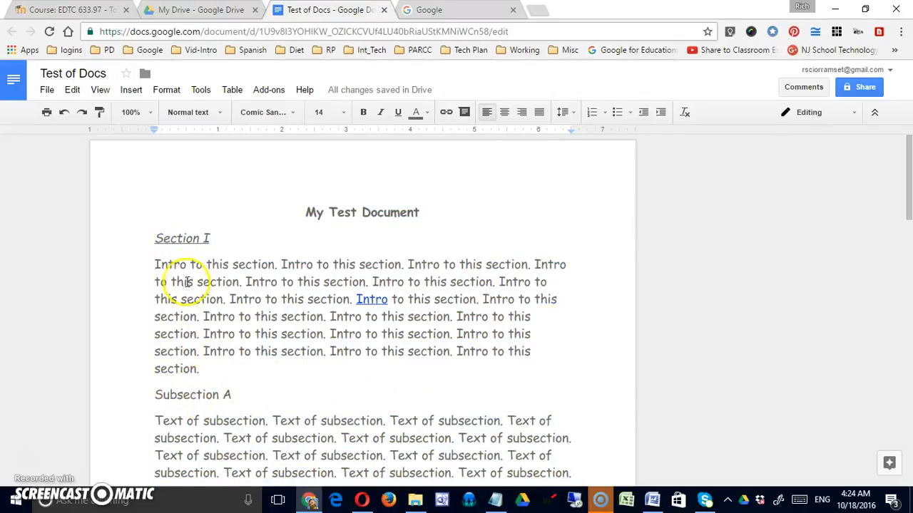
left_click(184, 239)
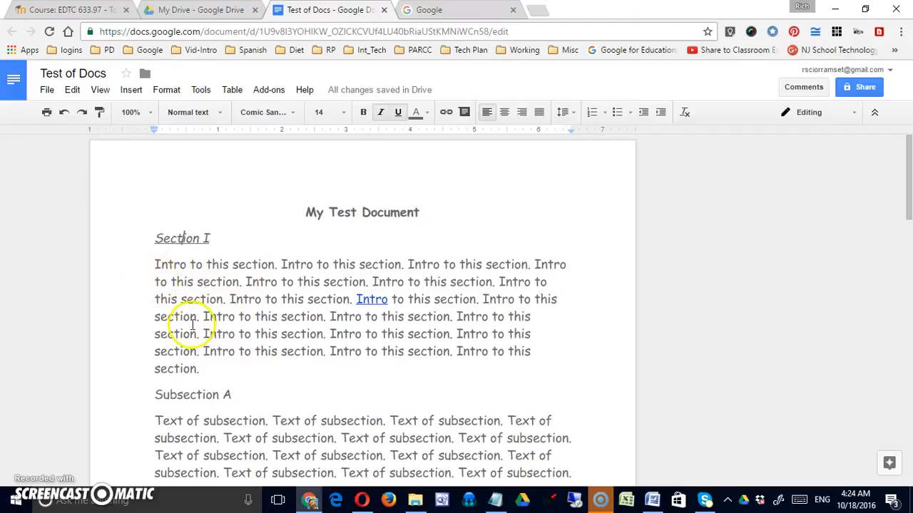
left_click(362, 174)
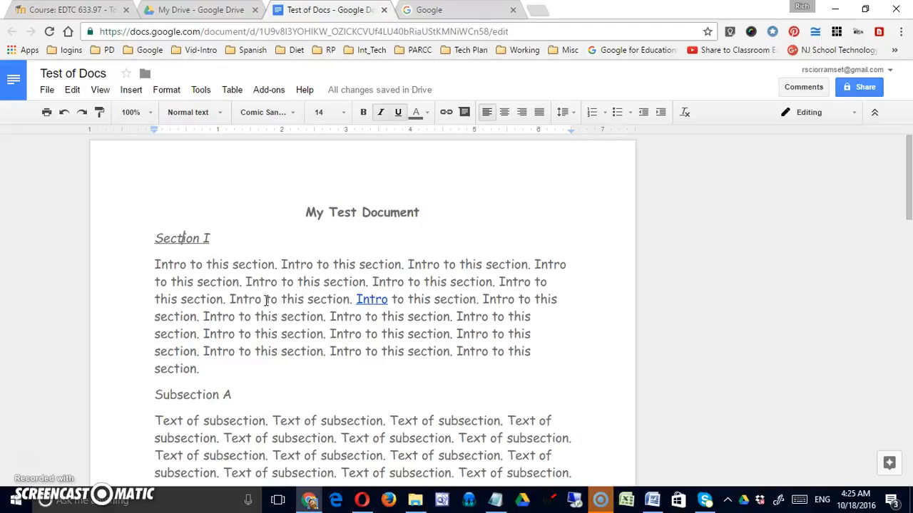
left_click(337, 375)
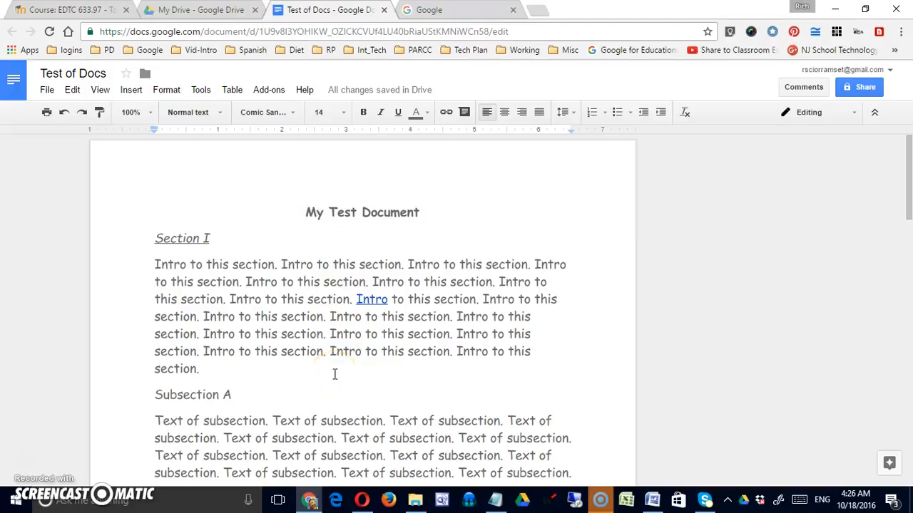
Step: Set custom paragraph spacing of 20 pt after the title "My Test Document"
left_click(305, 212)
left_click_drag(305, 212, 432, 209)
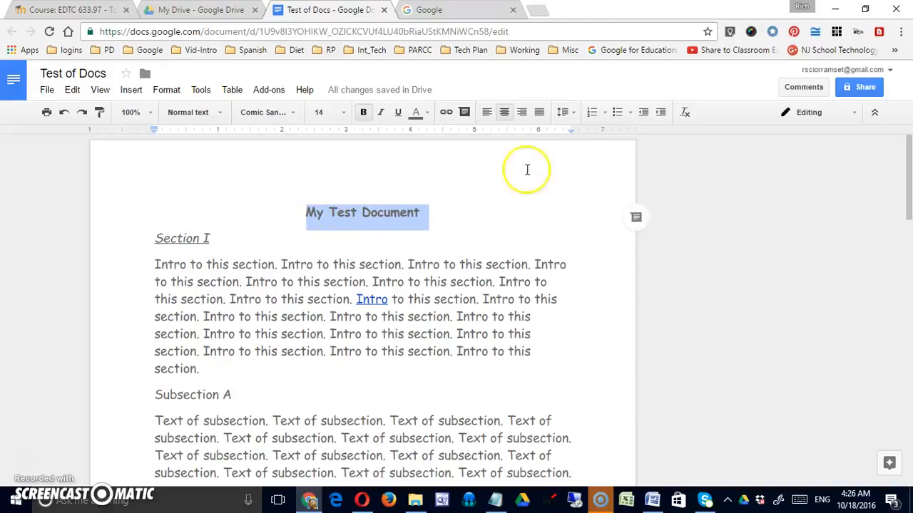
left_click(571, 113)
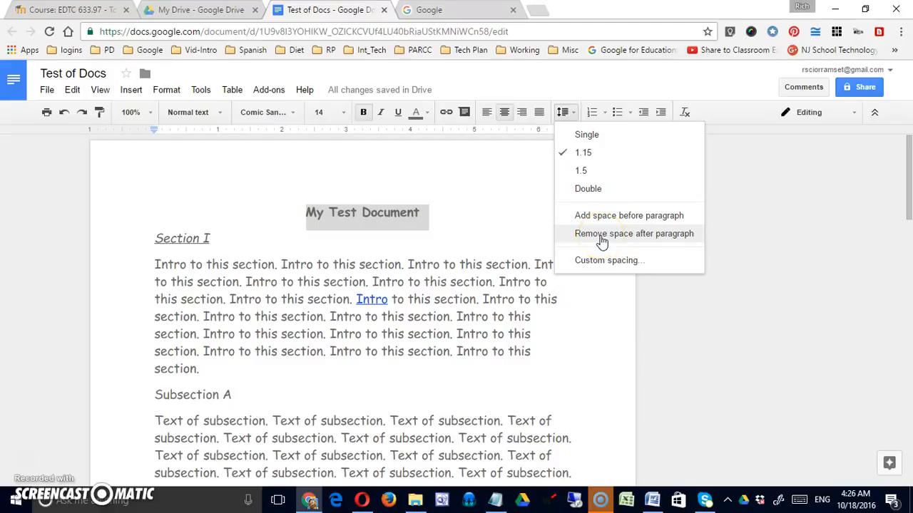
left_click(601, 261)
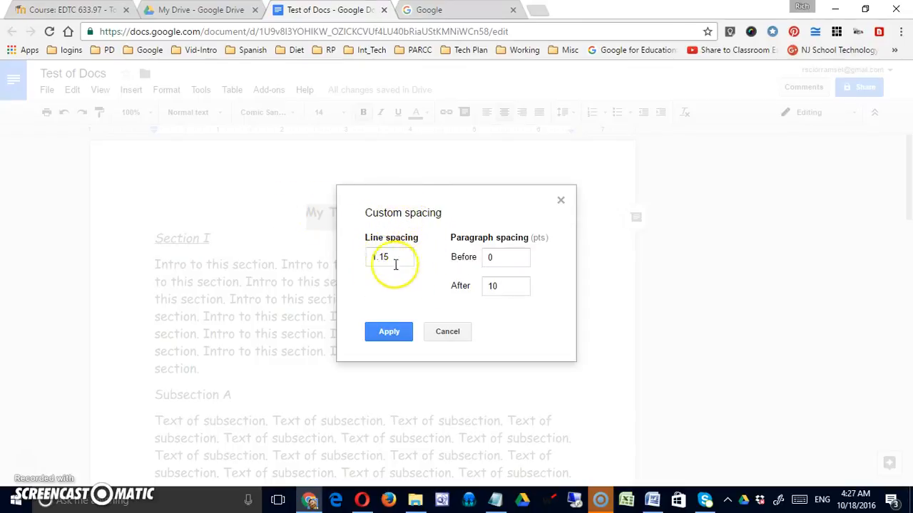
left_click(491, 287)
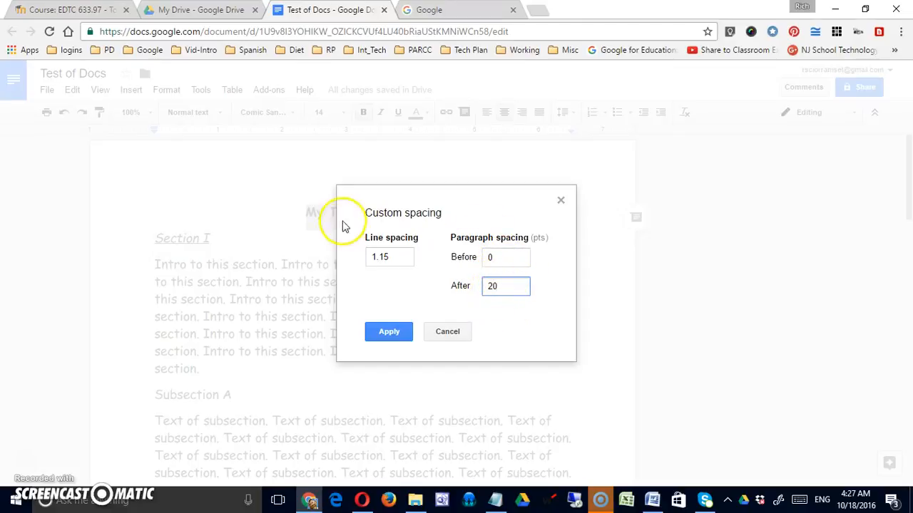
left_click(391, 332)
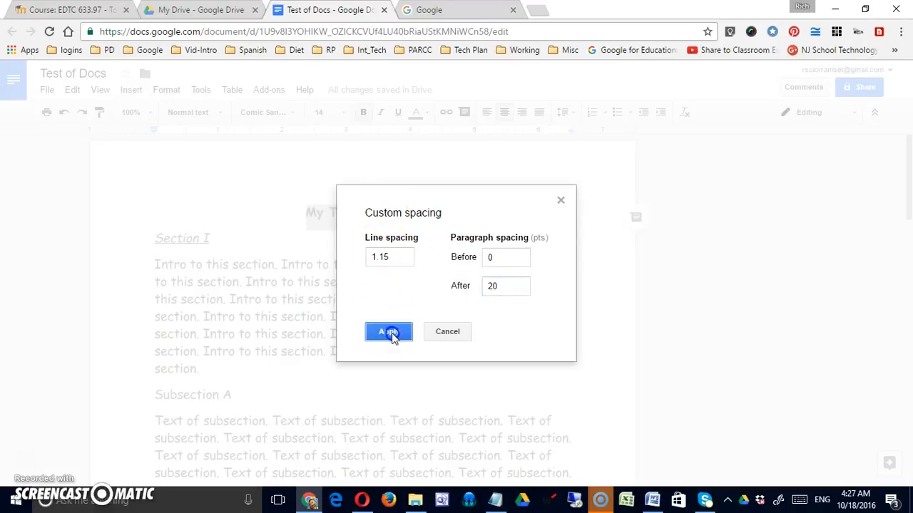
left_click(443, 310)
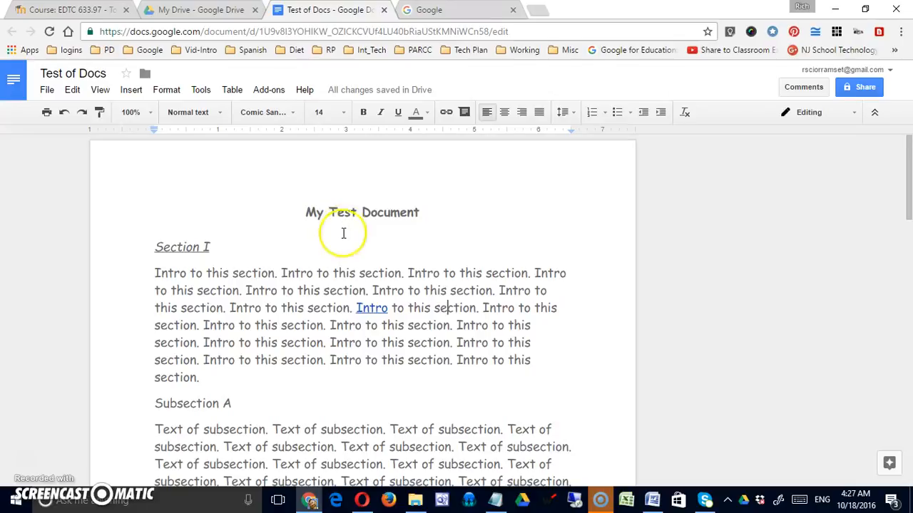
Step: Set custom paragraph spacing of 6 pt after the "Subsection A" heading in Section I
scroll(334, 311, "down", 1)
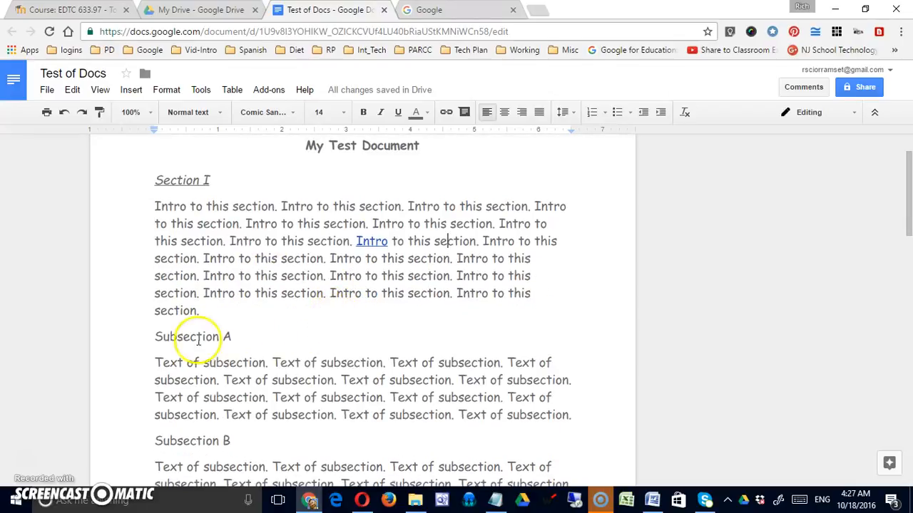
left_click_drag(156, 338, 230, 340)
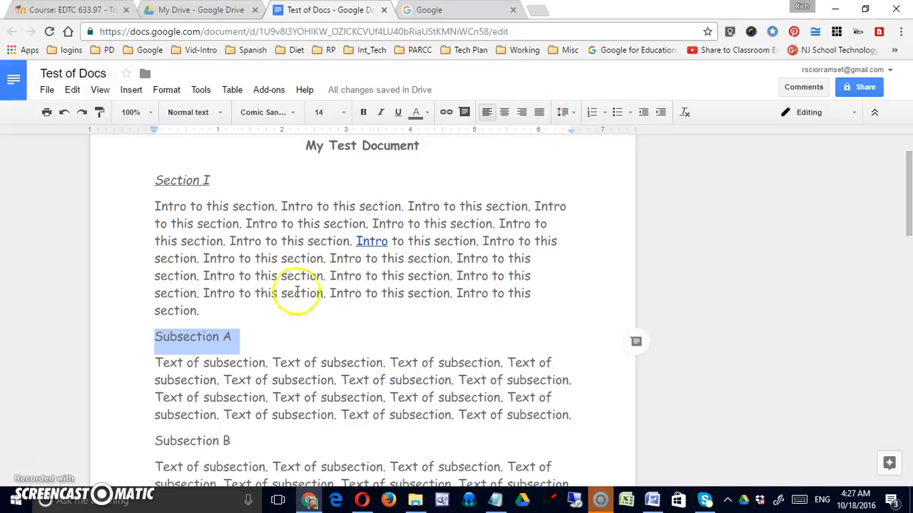
left_click(565, 113)
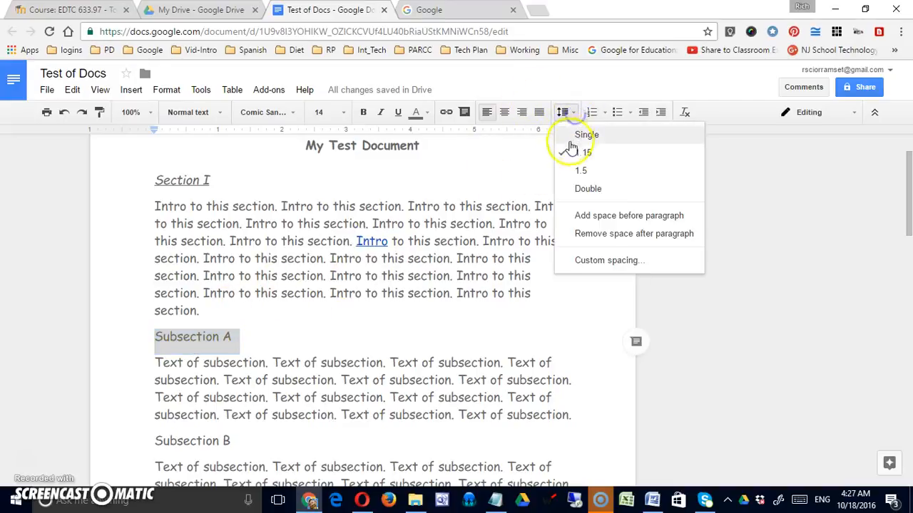
left_click(603, 259)
left_click(497, 288)
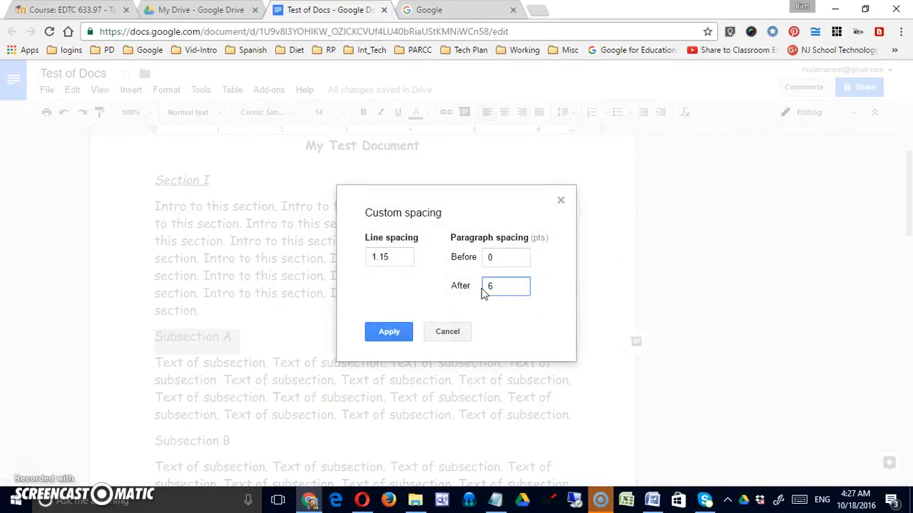
left_click(389, 332)
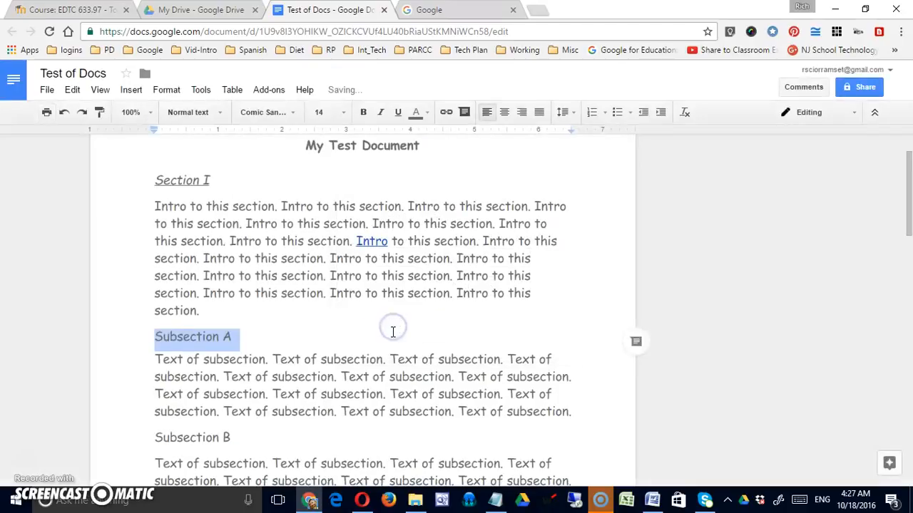
left_click(311, 360)
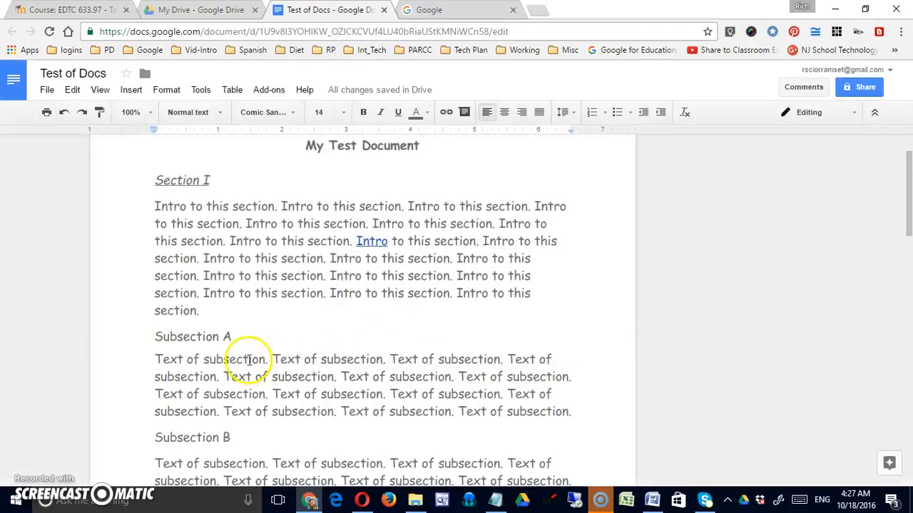
Step: Copy the formatting of Section I's "Subsection A" heading onto its "Subsection B" heading with Paint format
left_click_drag(118, 342, 264, 344)
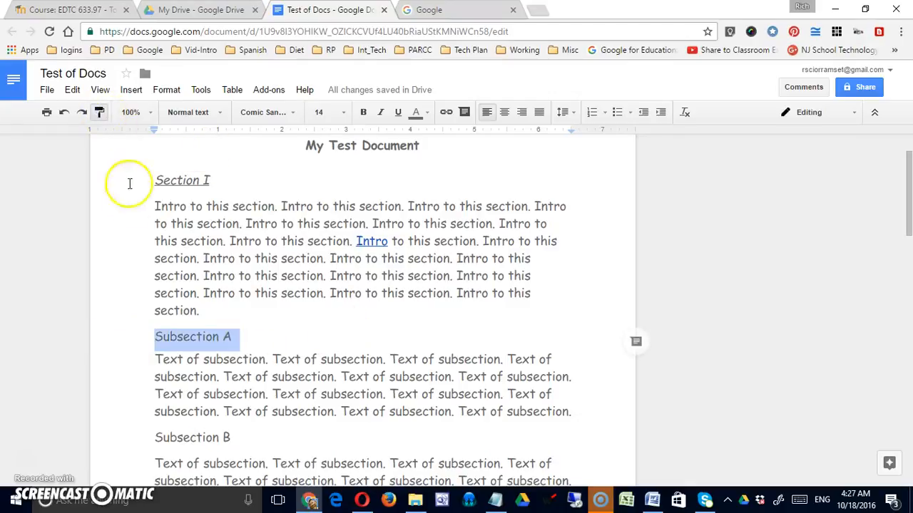
scroll(207, 345, "down", 2)
left_click(159, 305)
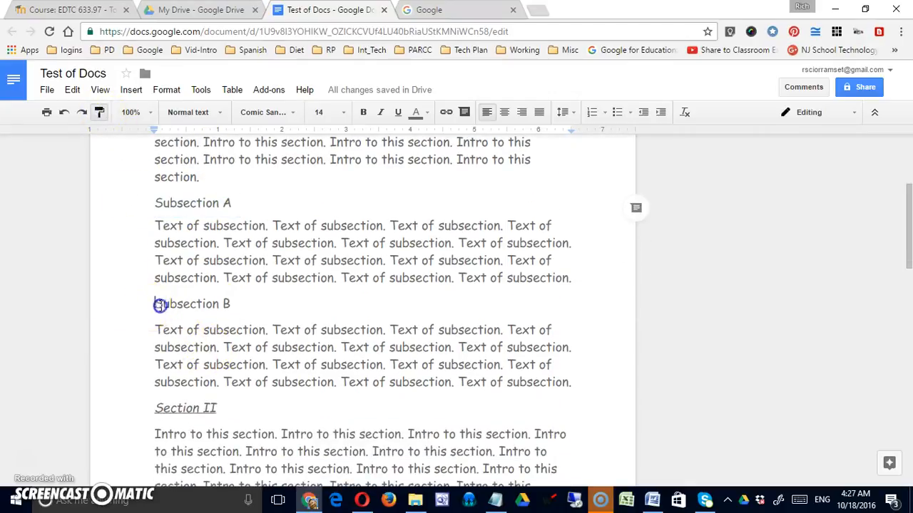
left_click_drag(159, 305, 261, 306)
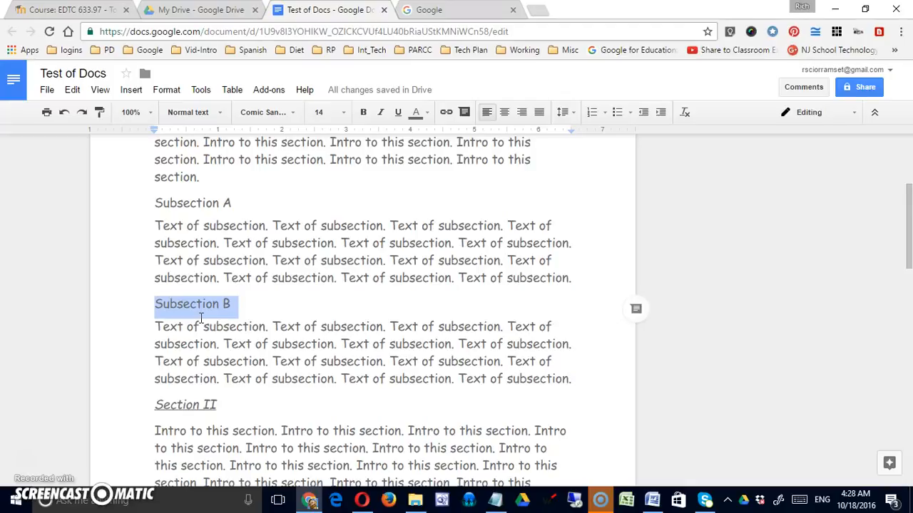
Step: Apply the "Subsection B" heading's formatting to both subsection headings in Section II with Paint format
left_click(99, 112)
scroll(225, 303, "down", 4)
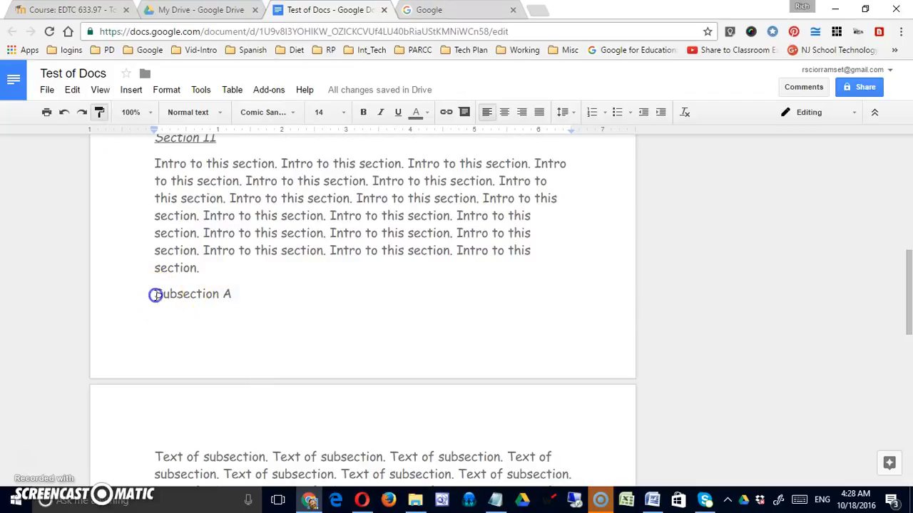
left_click_drag(155, 295, 274, 300)
scroll(273, 346, "down", 4)
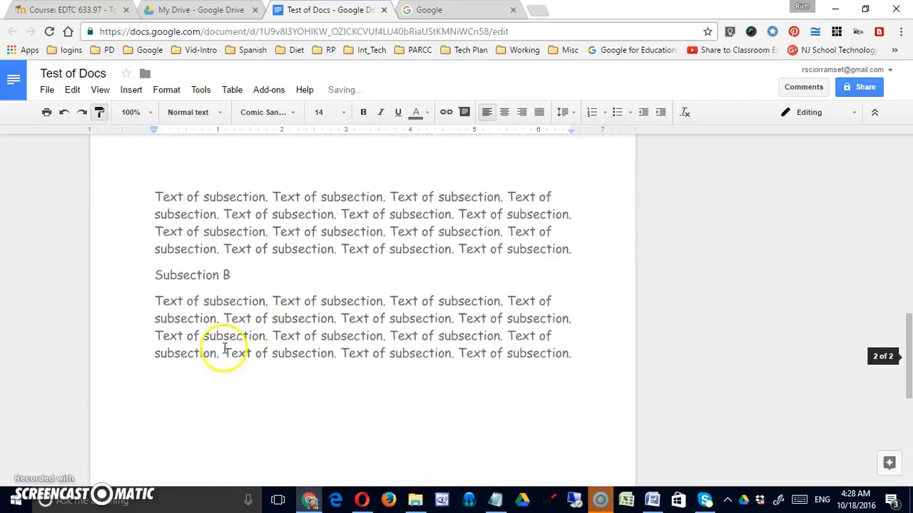
left_click_drag(153, 267, 251, 269)
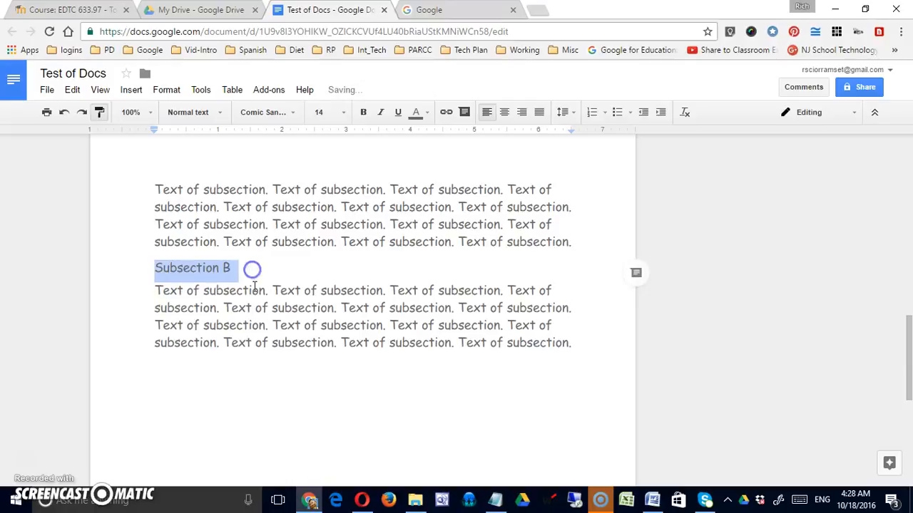
Step: Add the lines Item 1, Item 2 and Item 3 below the Section I intro paragraph and make them a bulleted list
left_click(204, 249)
scroll(205, 253, "up", 5)
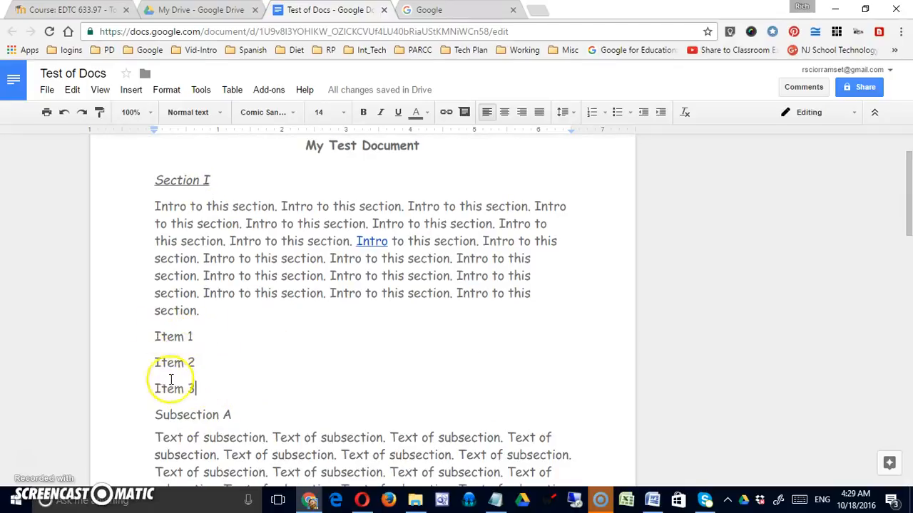
left_click_drag(152, 335, 213, 387)
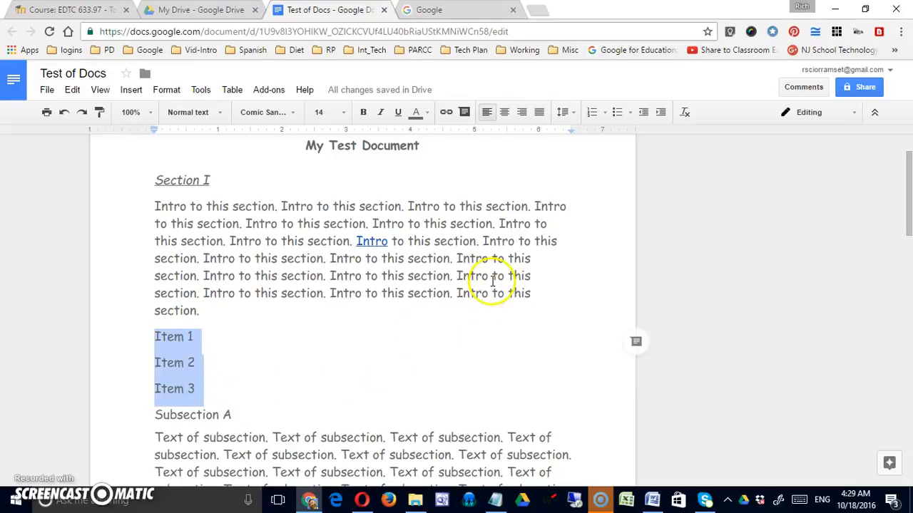
left_click(618, 113)
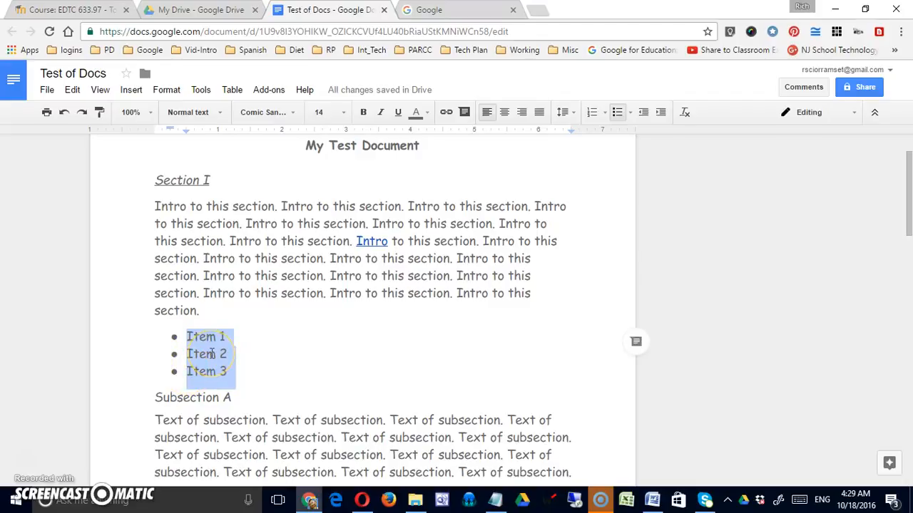
Step: Convert the three items to a numbered list and look through the available numbering styles
left_click(590, 114)
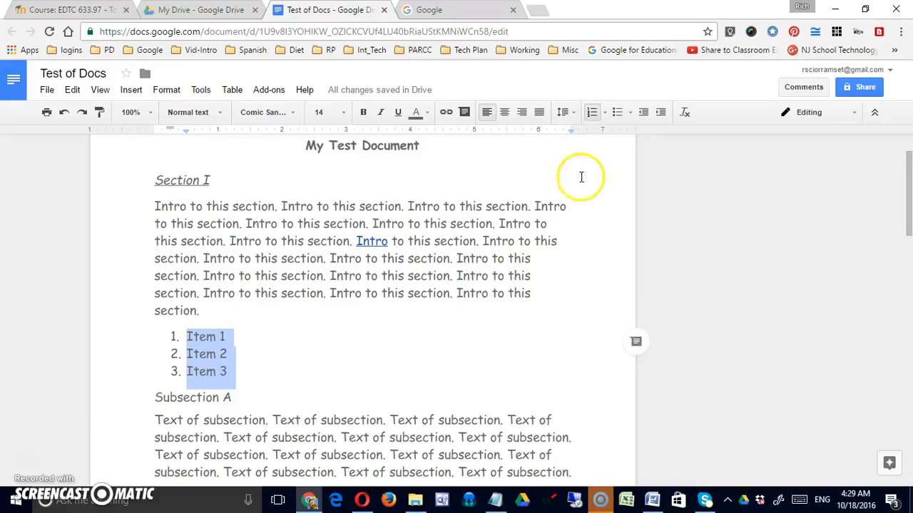
left_click(606, 114)
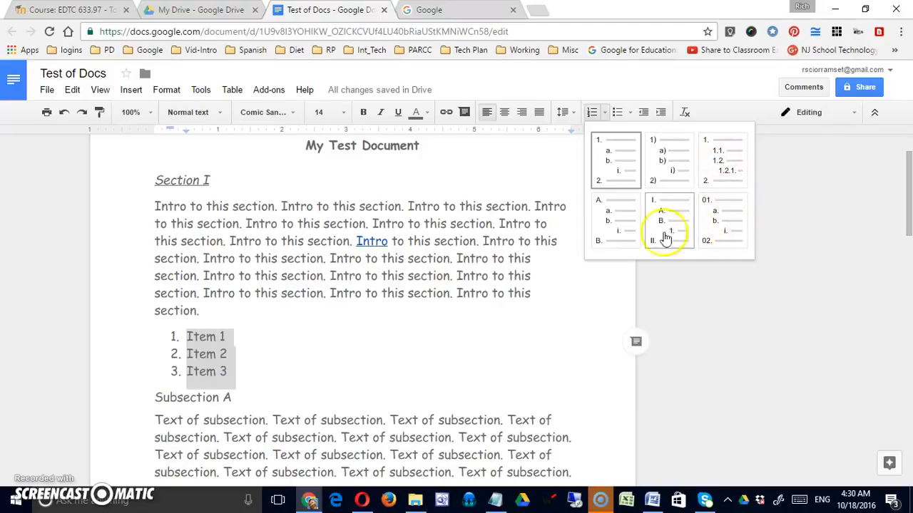
left_click(322, 319)
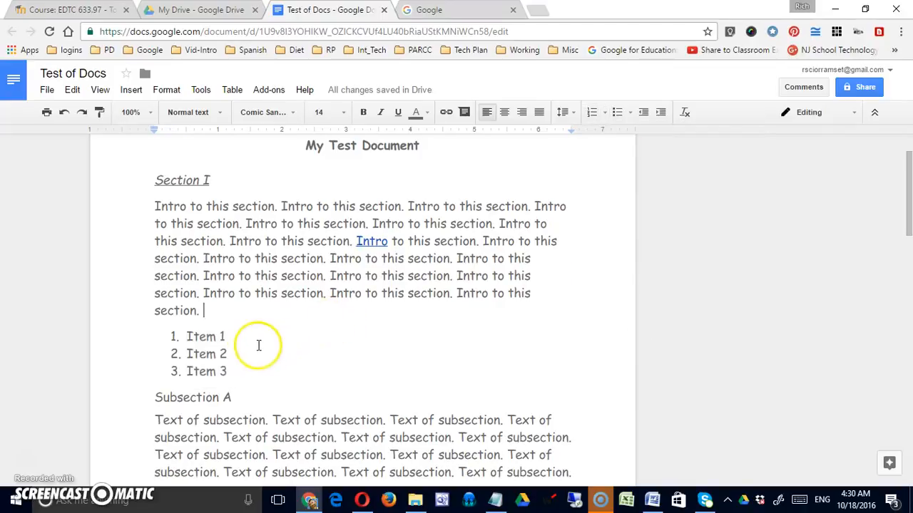
Step: Indent Item 2 as a sub-item of Item 1, and return it to the main list level
left_click(182, 353)
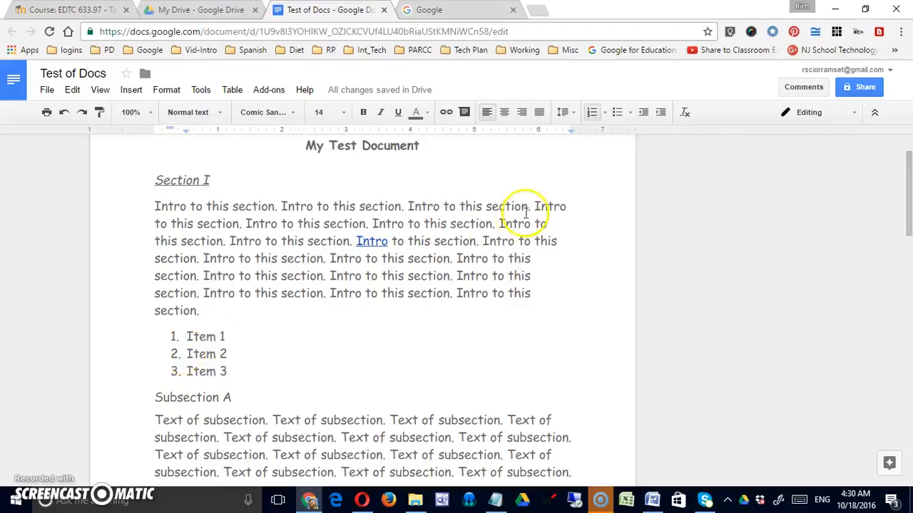
left_click(661, 115)
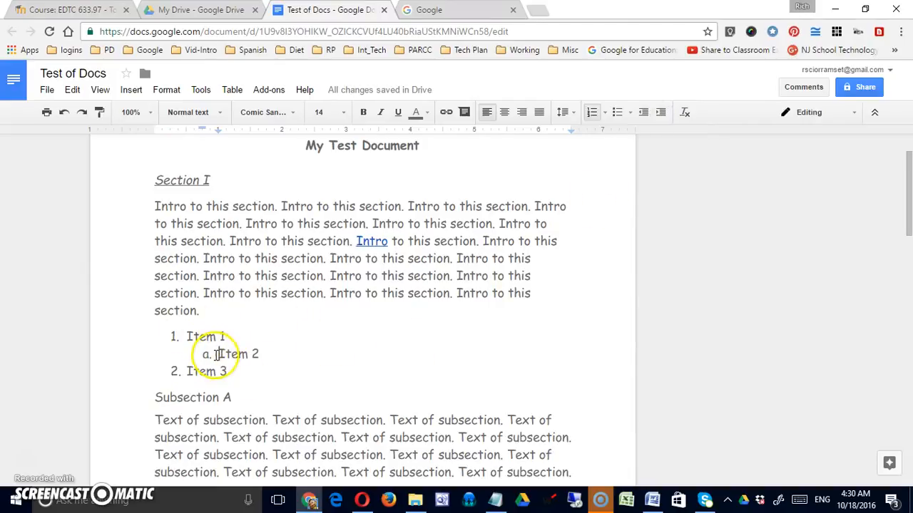
left_click(644, 112)
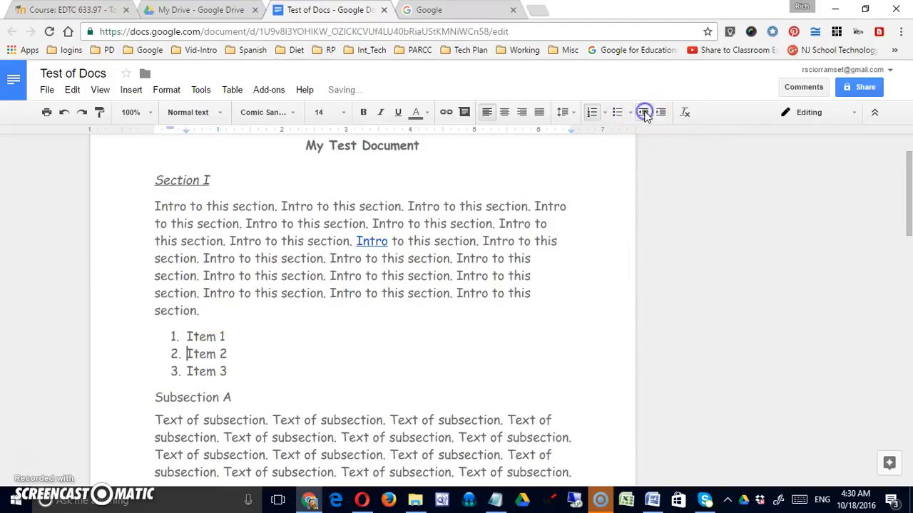
Step: Change the three-item list to a bulleted list with the checkbox bullet style
left_click_drag(186, 338, 211, 369)
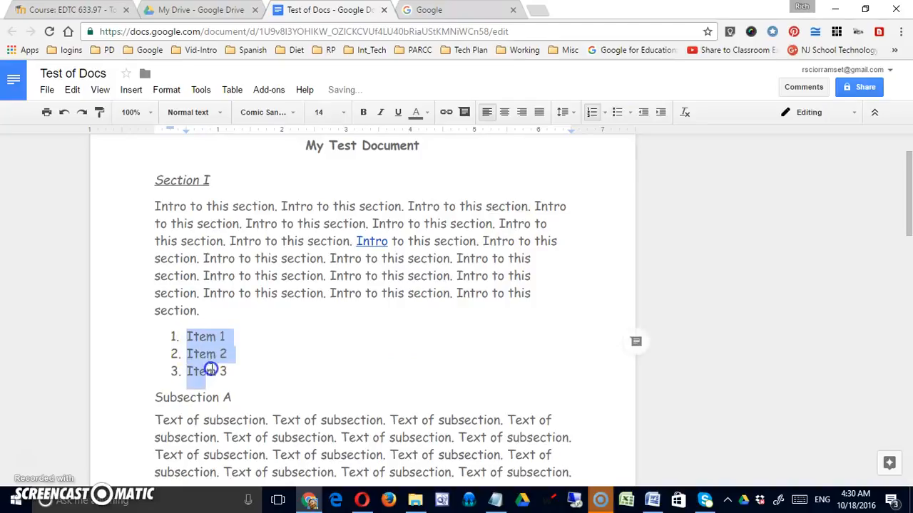
left_click(618, 114)
left_click(630, 113)
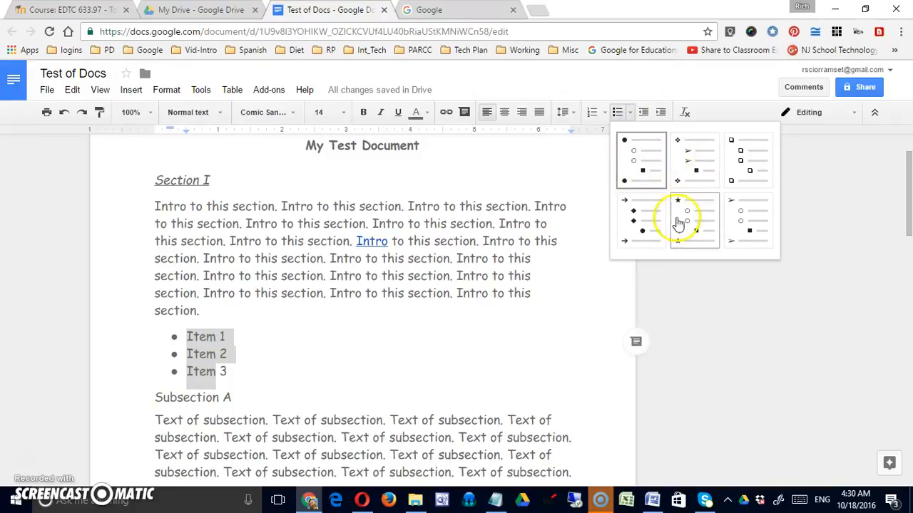
left_click(742, 167)
Step: Increase the indent of the paragraph under Section I's "Subsection A" heading by one level
scroll(614, 308, "up", 1)
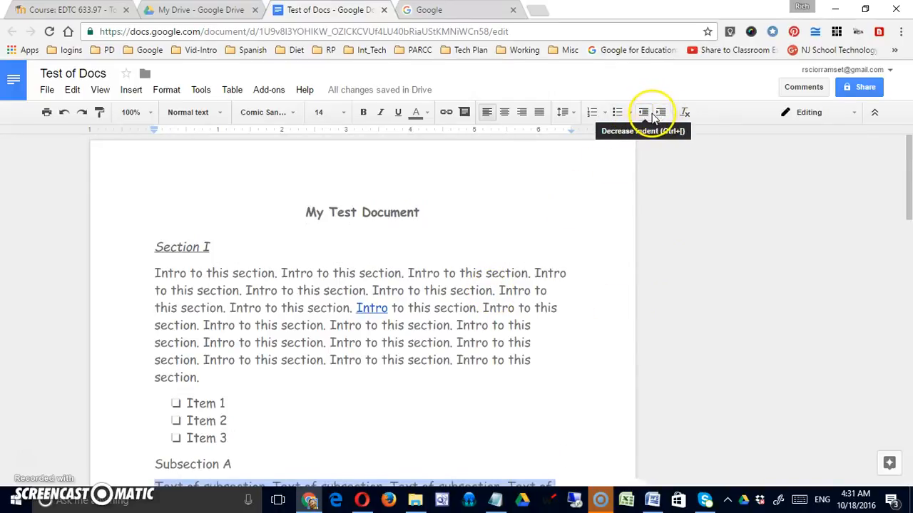
scroll(514, 261, "down", 3)
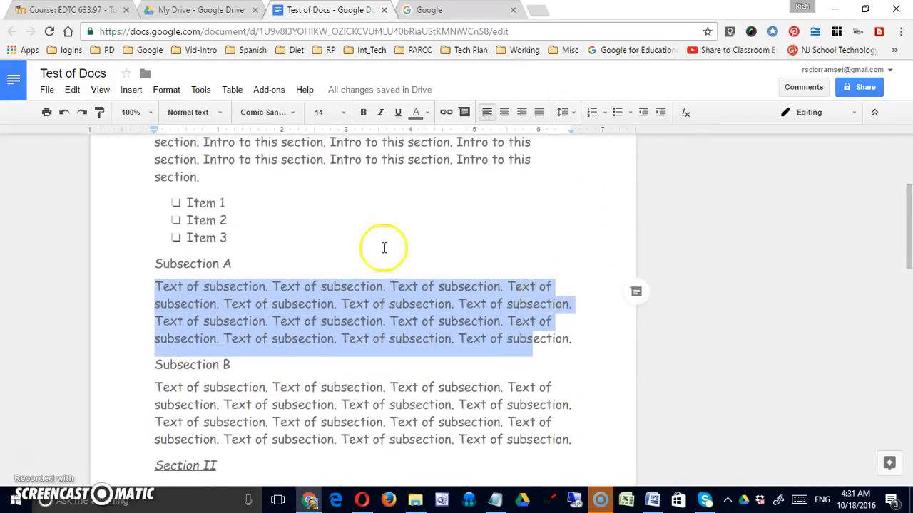
left_click(229, 289)
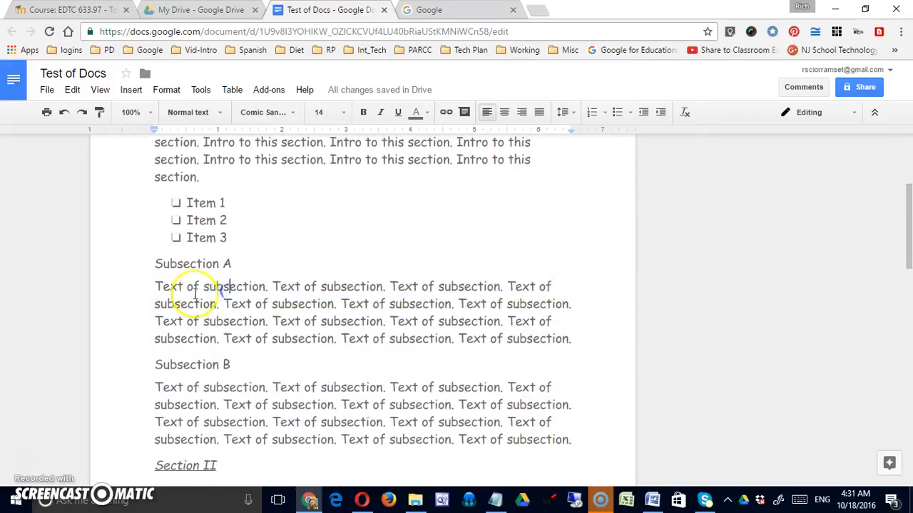
left_click(157, 286)
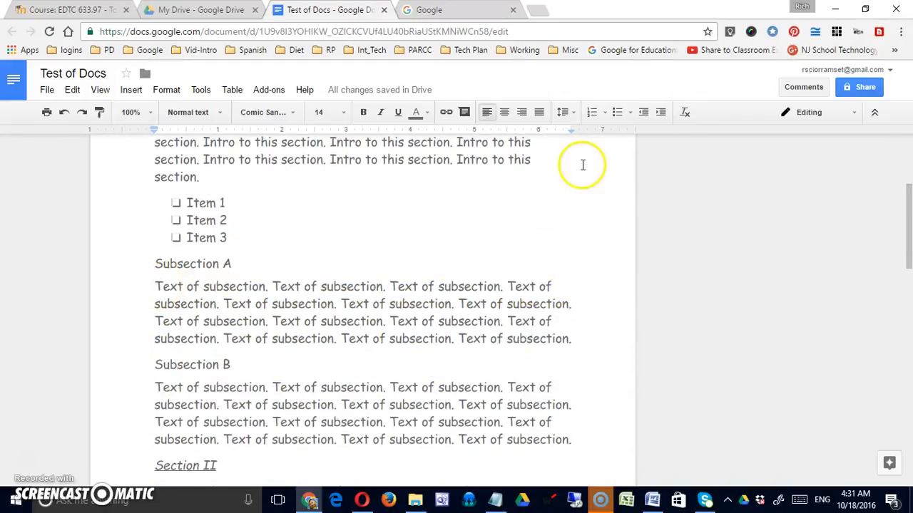
left_click(659, 114)
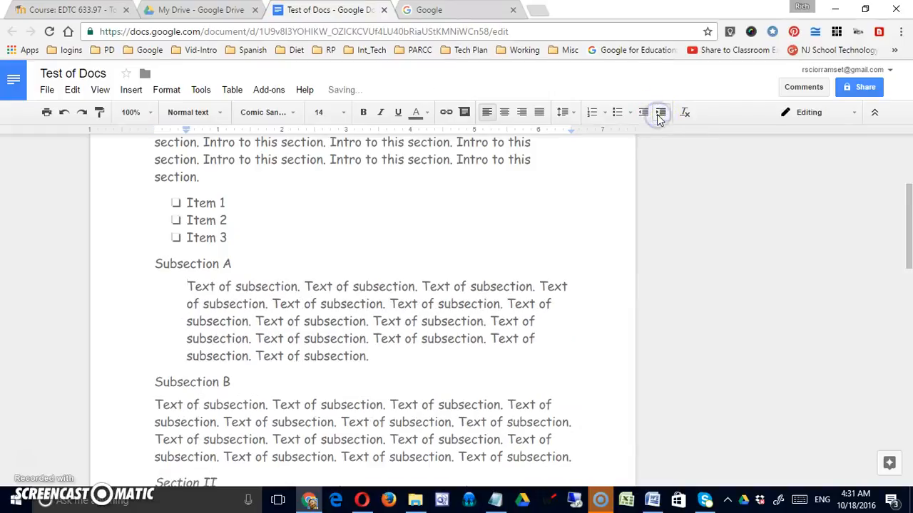
Step: Increase the indent of Section I's Subsection B paragraph and Section II's Subsection A paragraph by one level each
left_click(261, 401)
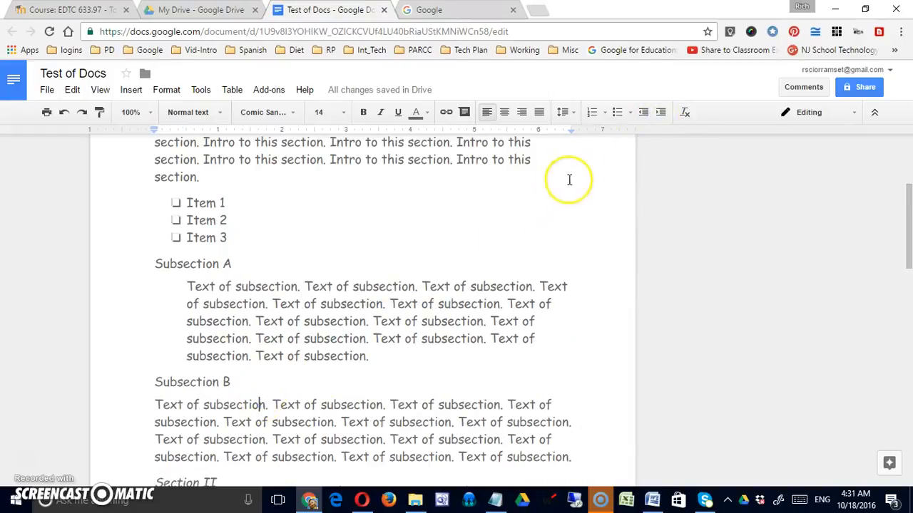
left_click(660, 114)
scroll(556, 269, "down", 5)
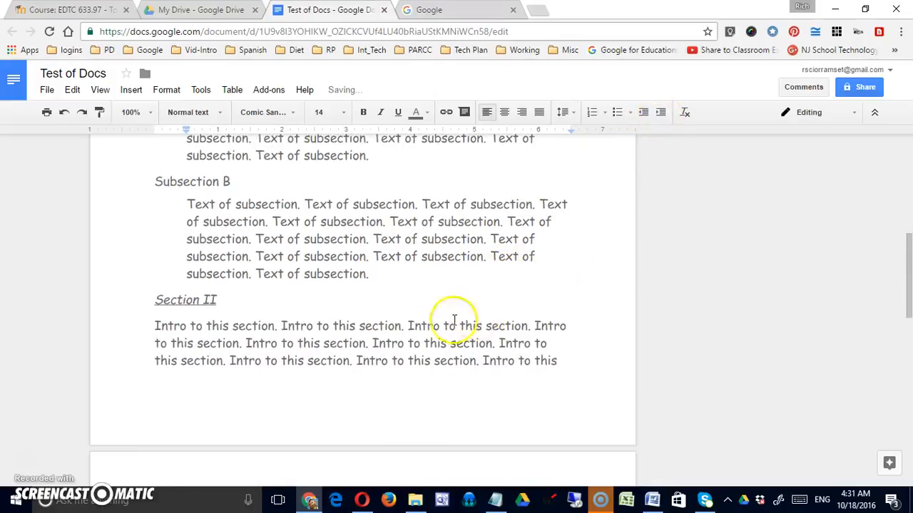
scroll(249, 406, "down", 4)
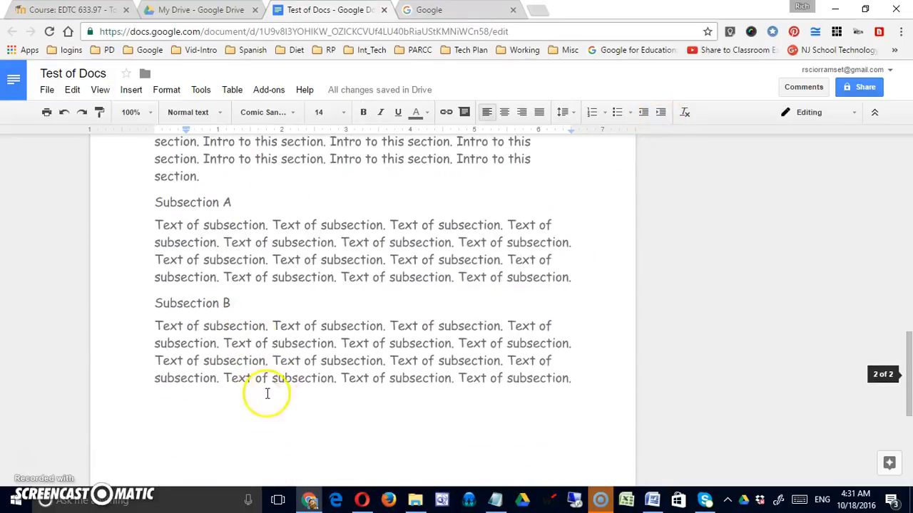
left_click(313, 257)
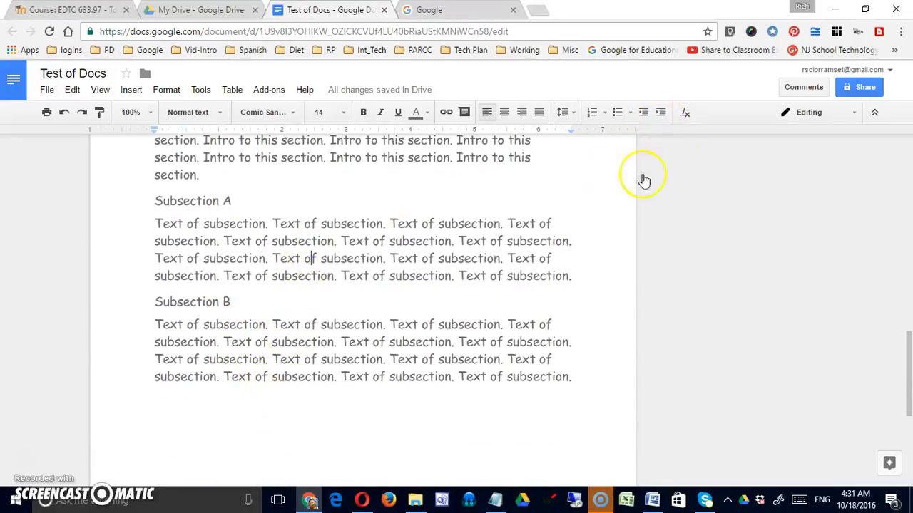
left_click(660, 112)
Step: Indent the paragraph under Section II's "Subsection B" heading by two levels, and decrease its indent by one level
left_click(330, 360)
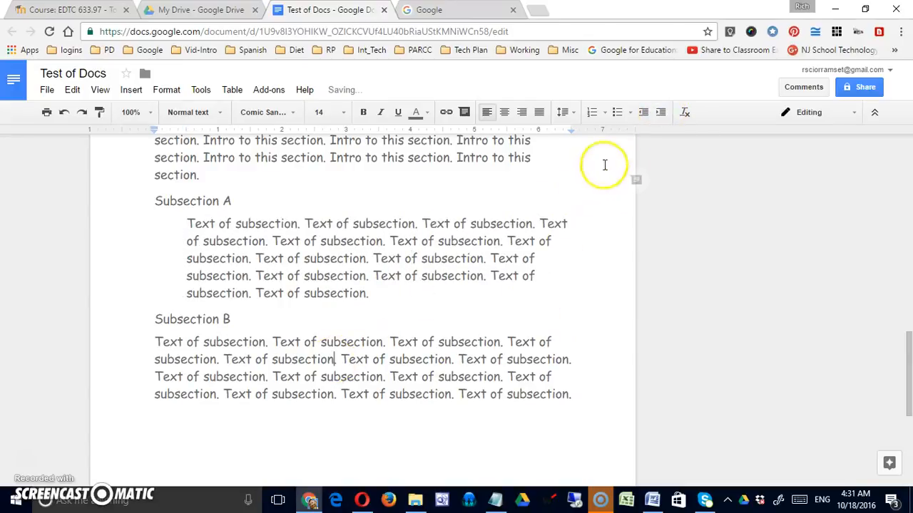
left_click(661, 112)
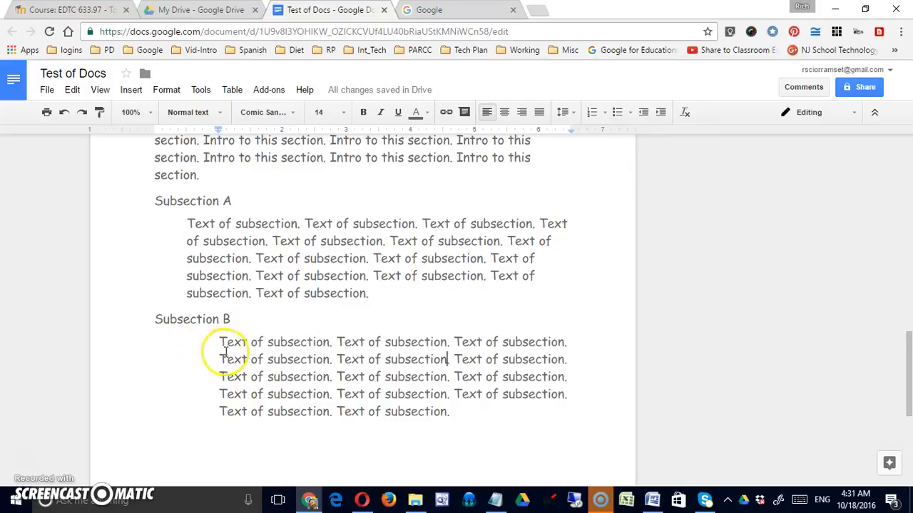
left_click(298, 360)
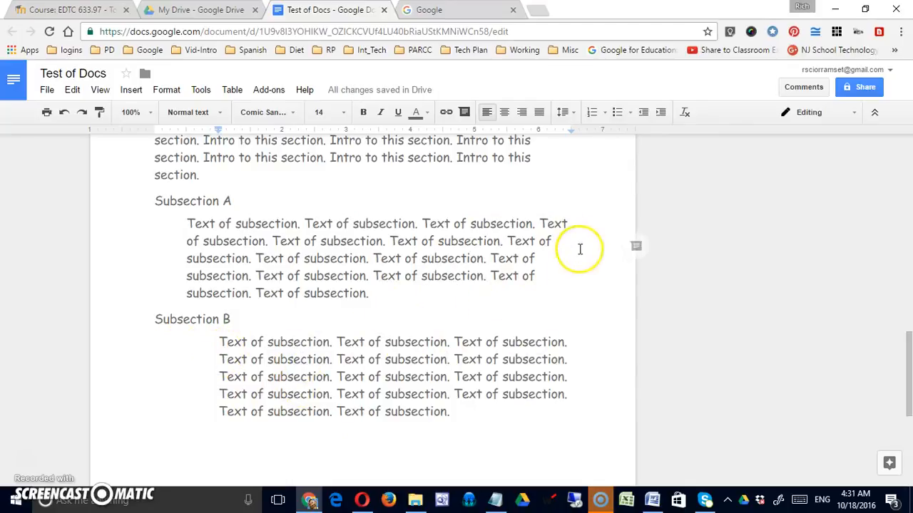
left_click(644, 120)
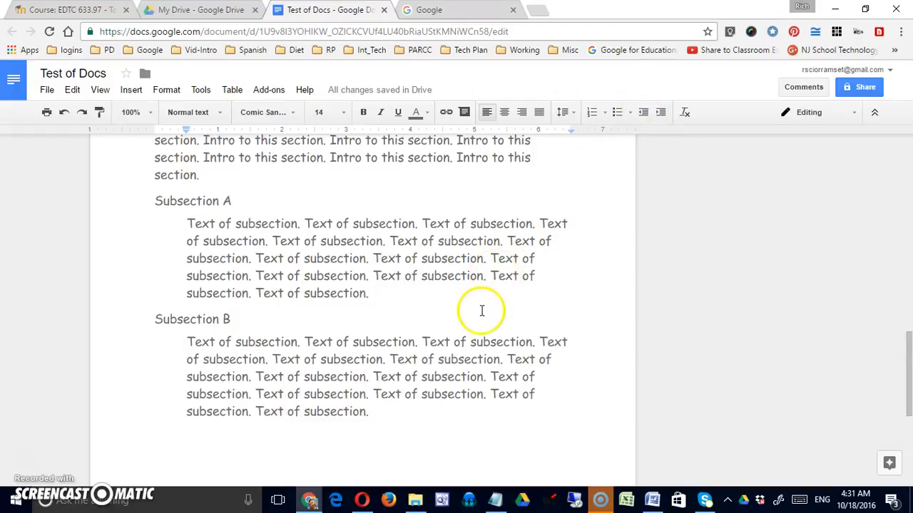
Step: Insert a blank line between Item 3 and the "Subsection A" heading in Section I
scroll(417, 374, "down", 3)
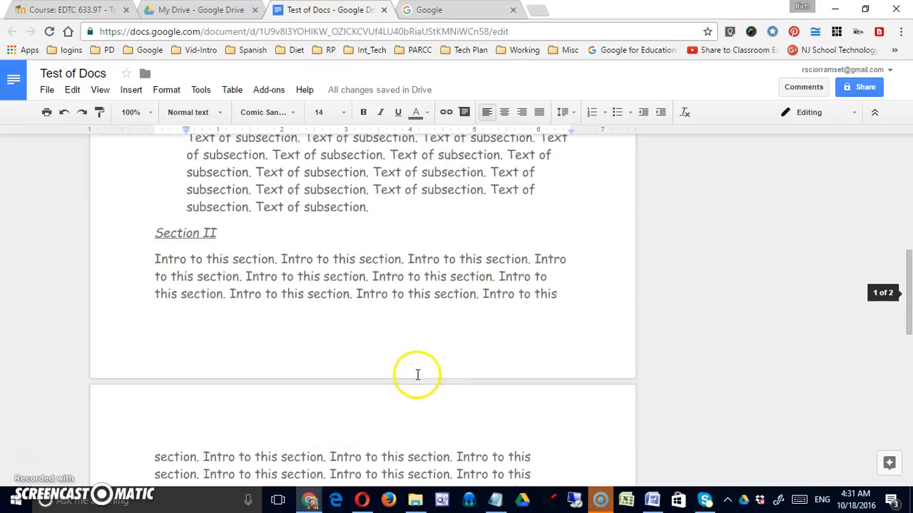
scroll(421, 368, "up", 6)
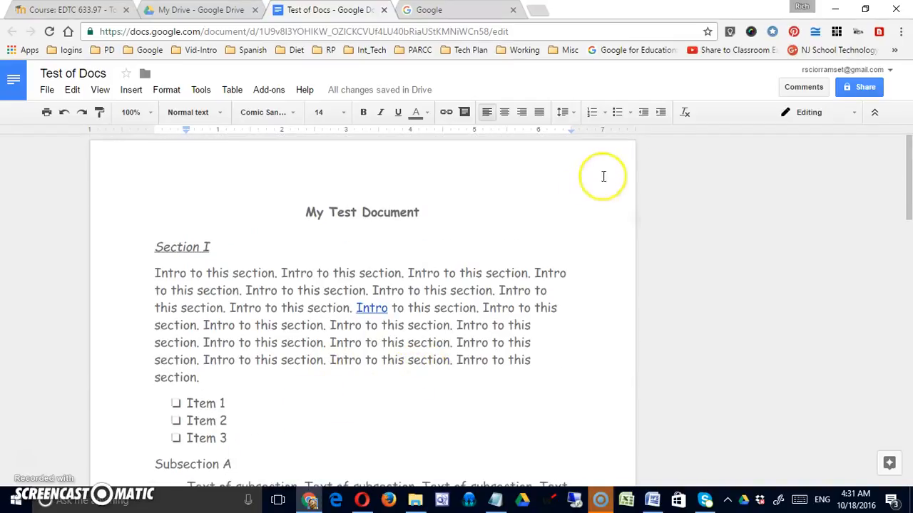
scroll(421, 375, "down", 2)
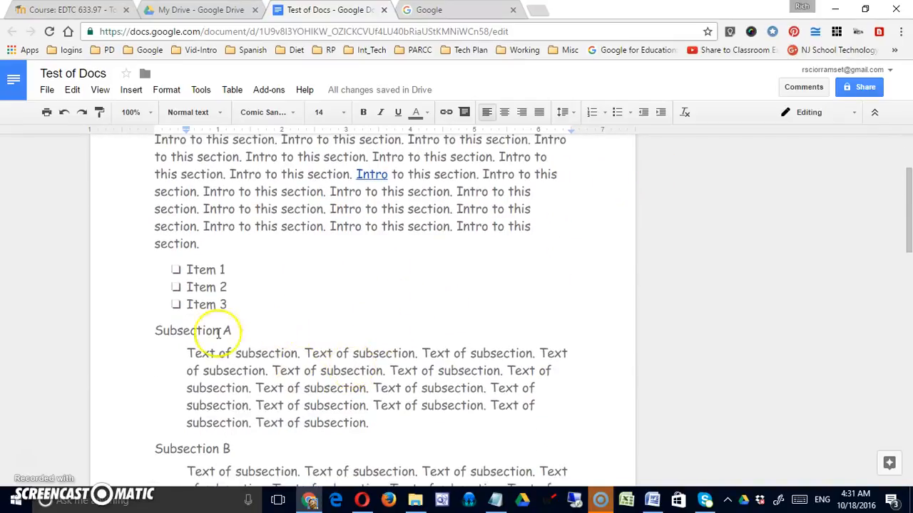
left_click(156, 331)
key("Return")
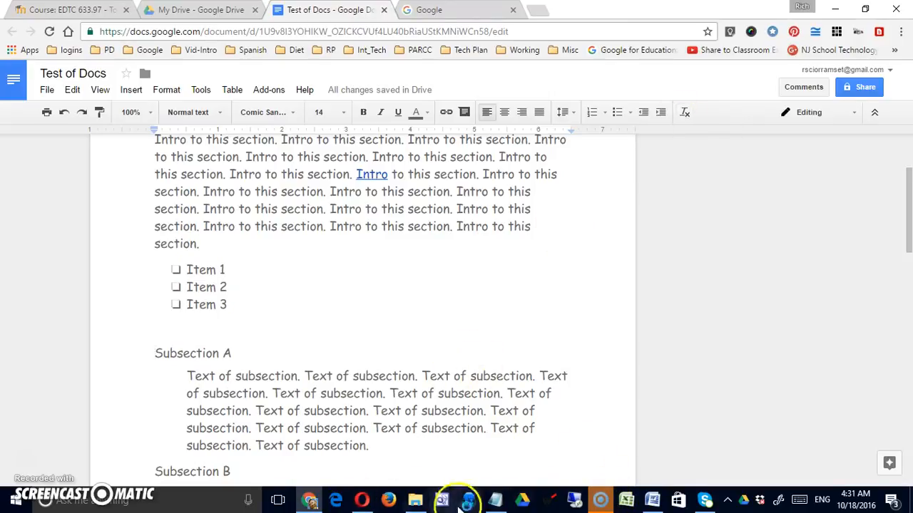
Step: Switch to Microsoft Word and copy the entire "Some extra text from Microsoft Word." paragraph
left_click(652, 500)
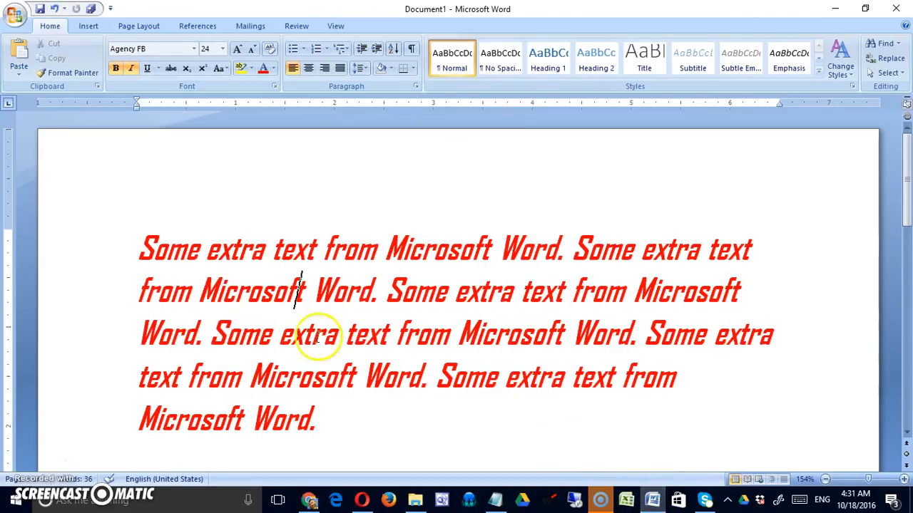
left_click_drag(135, 249, 322, 442)
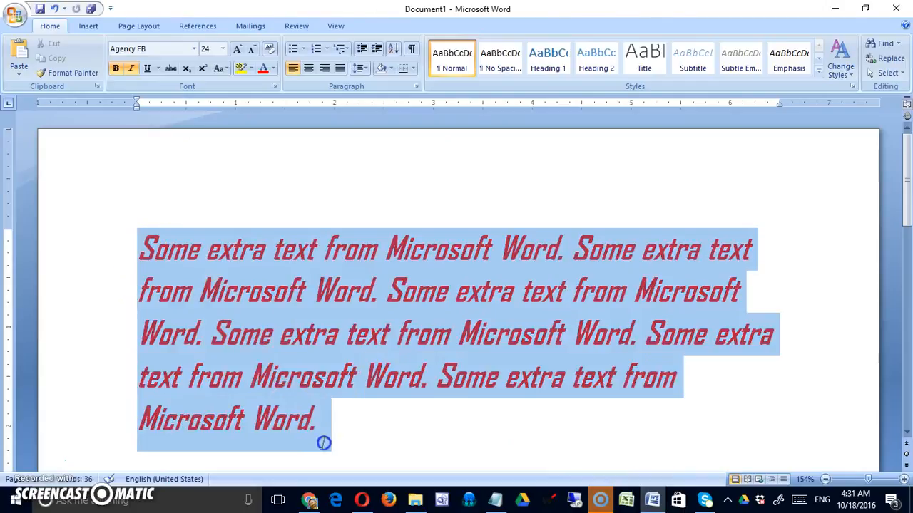
right_click(286, 340)
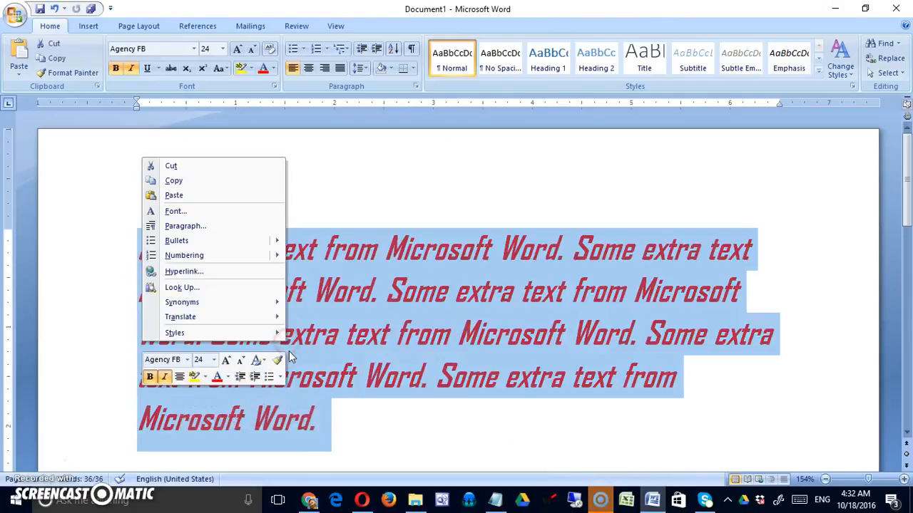
left_click(224, 182)
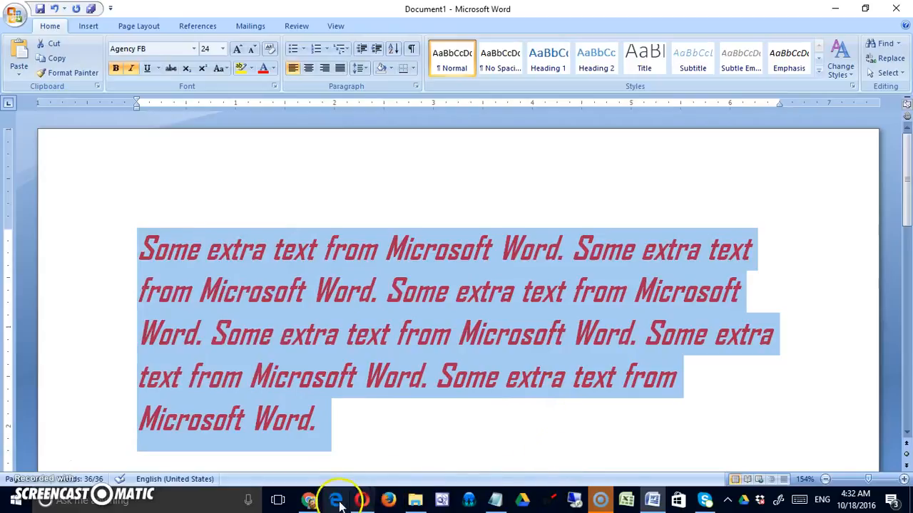
Step: Switch back to the Google Docs document and paste the copied Word text on the blank line below Item 3
left_click(309, 499)
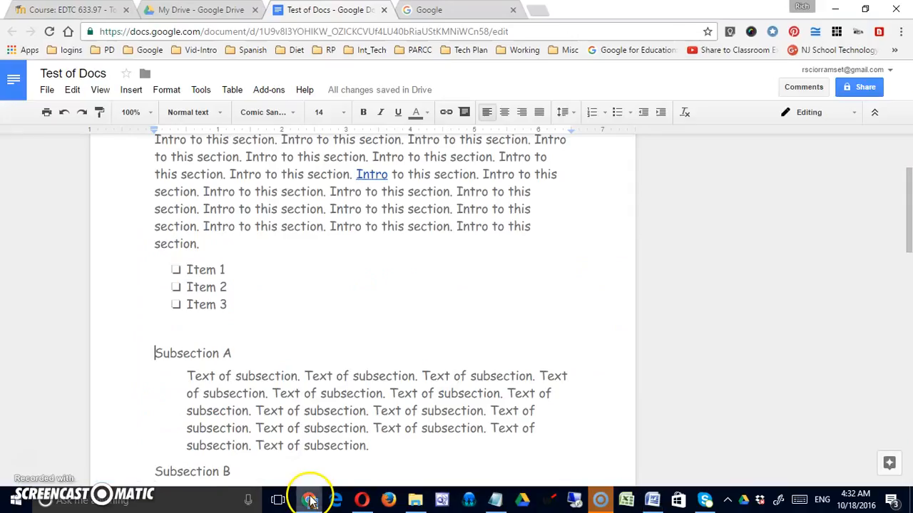
left_click(157, 330)
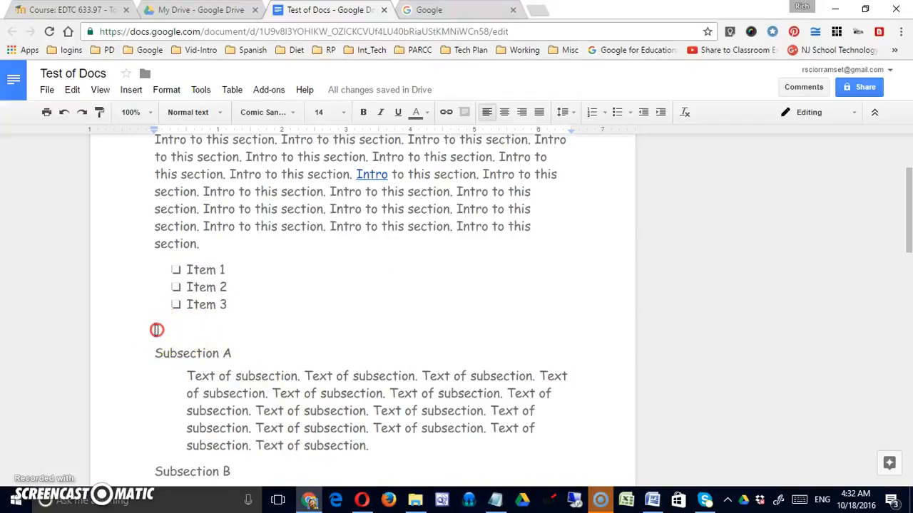
right_click(157, 330)
left_click(210, 181)
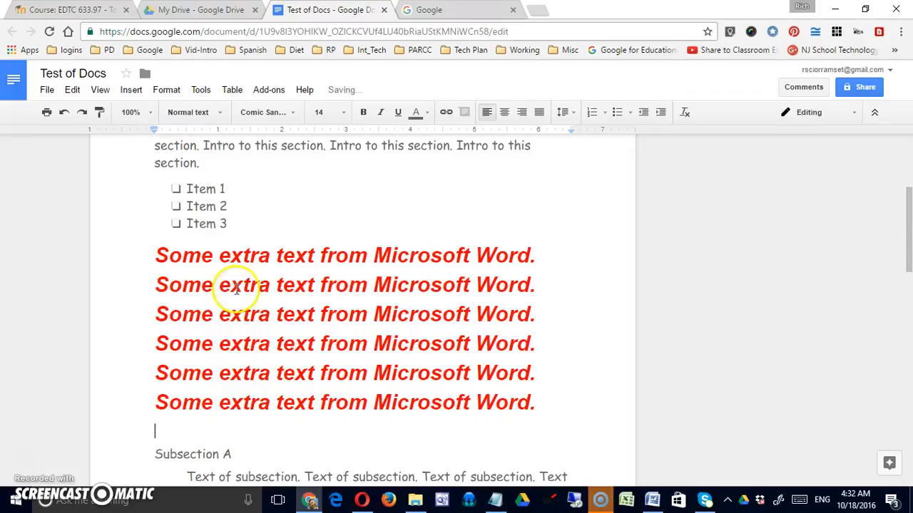
Step: Clear the formatting of the pasted Word text, and apply the Section I intro paragraph's formatting to it with Paint format
left_click_drag(154, 257, 565, 419)
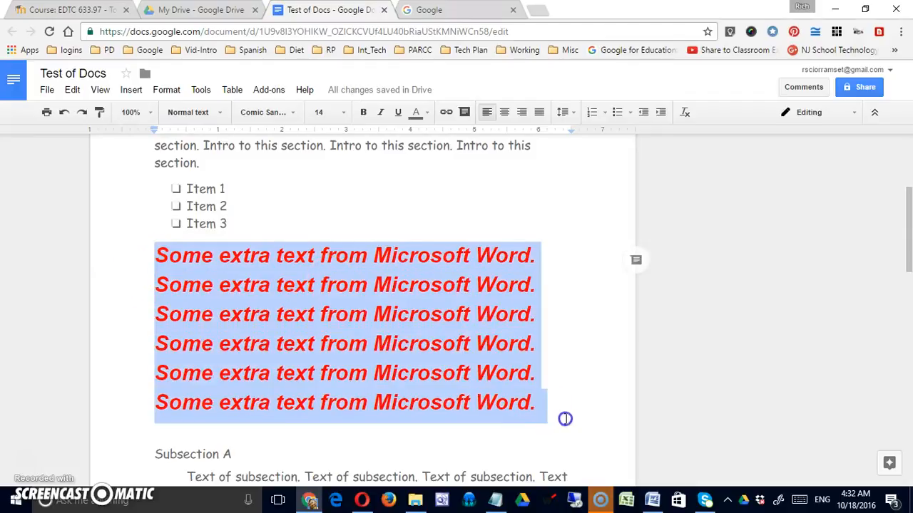
left_click(684, 114)
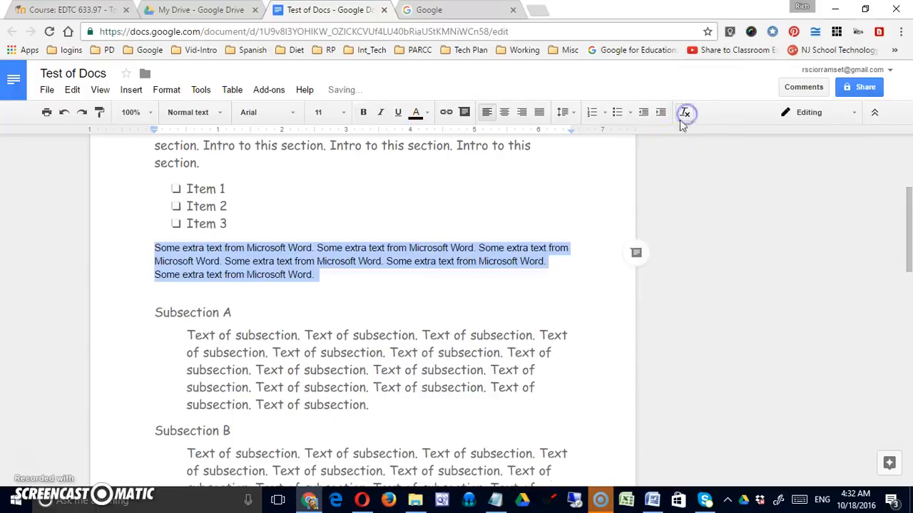
scroll(452, 325, "up", 2)
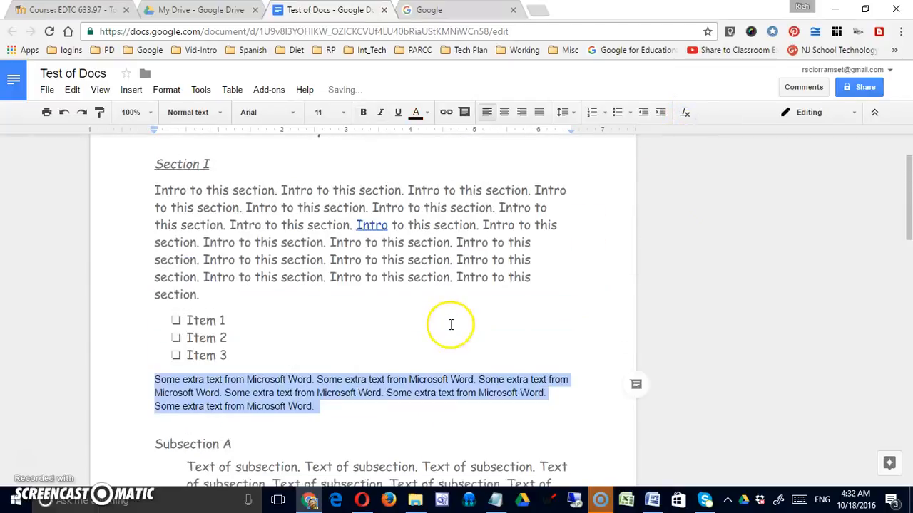
left_click(221, 213)
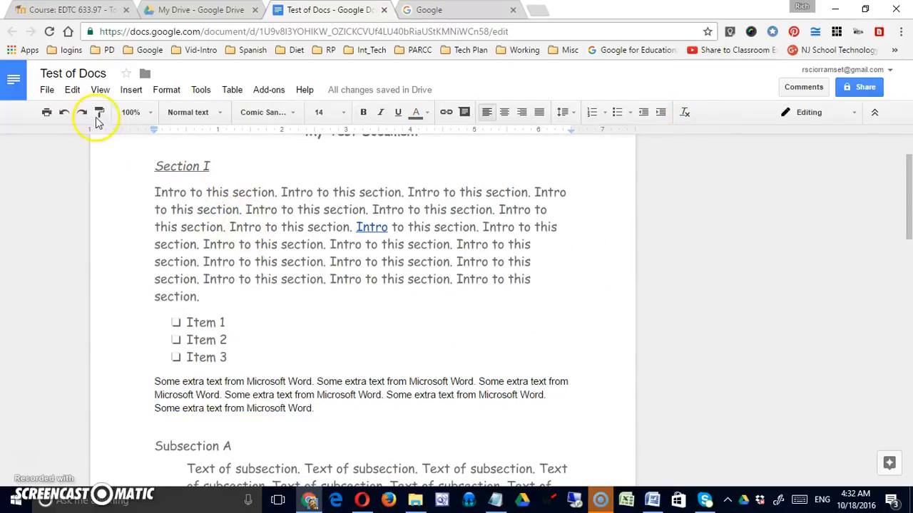
left_click_drag(155, 383, 329, 424)
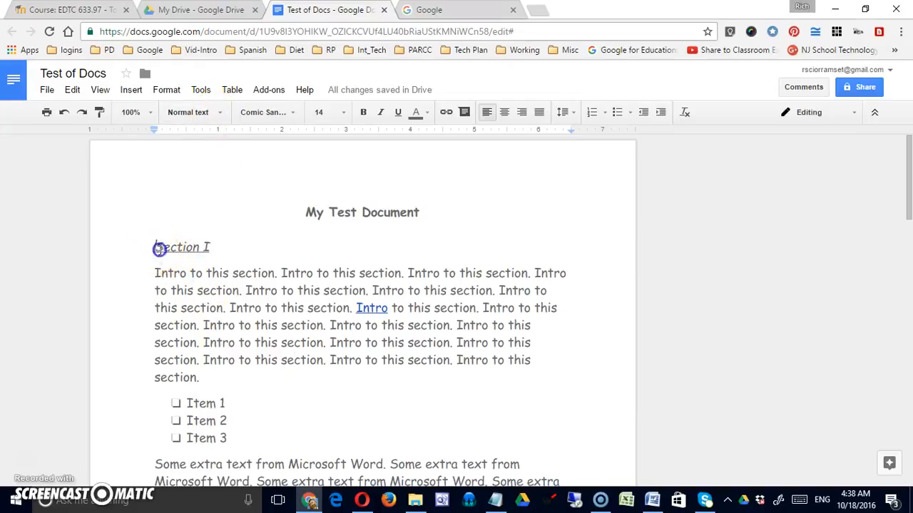
Step: Apply the Heading 1 style to the "Section I" line
left_click_drag(159, 248, 194, 248)
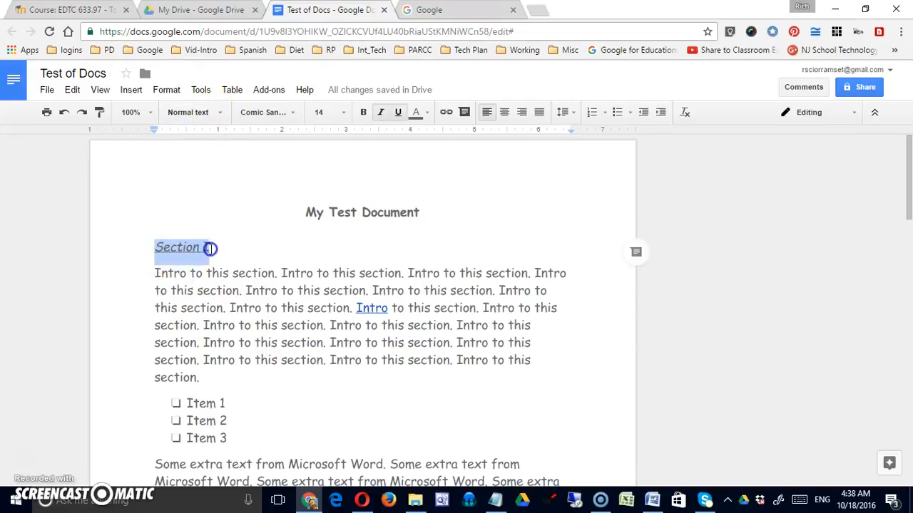
left_click(219, 114)
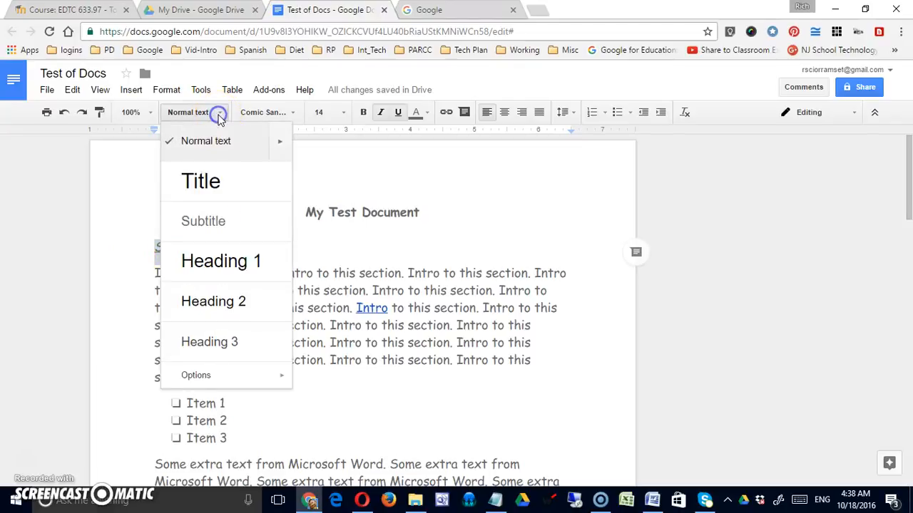
left_click(222, 262)
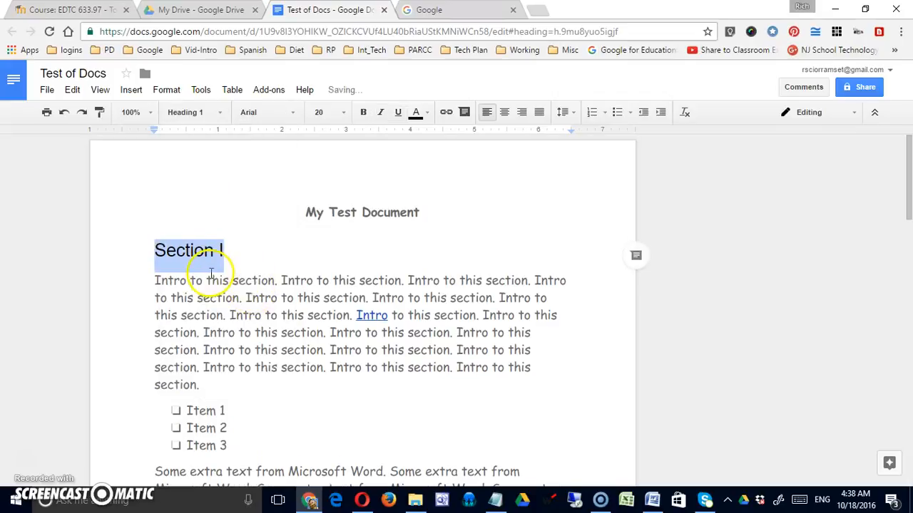
Step: Apply the Heading 2 style to the "Subsection A" line in Section I
scroll(227, 335, "down", 4)
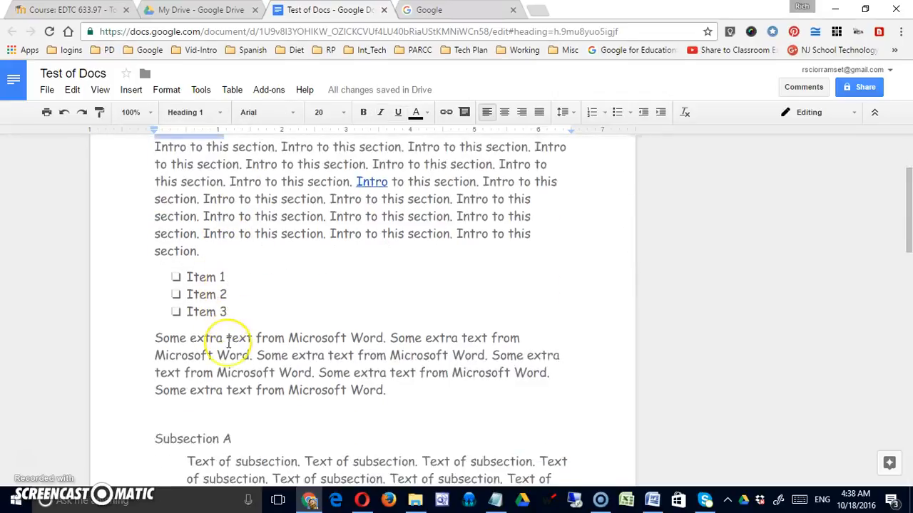
scroll(224, 346, "down", 4)
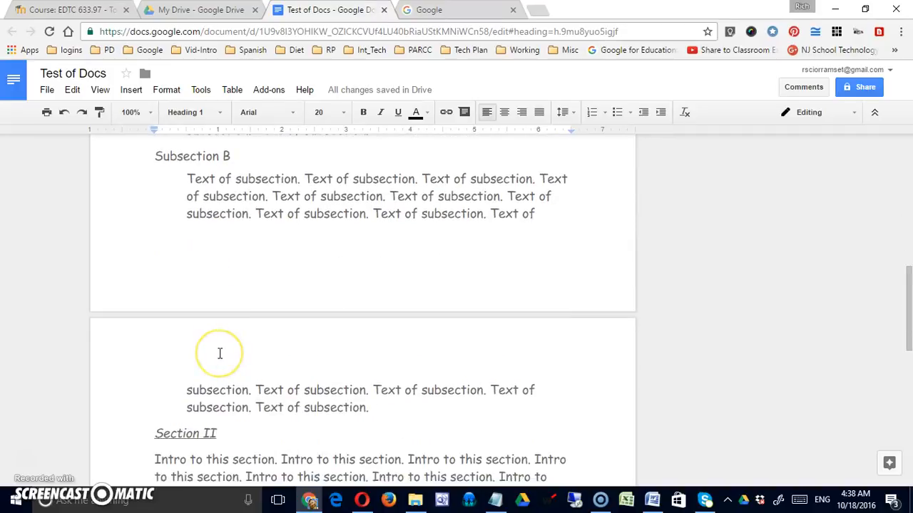
scroll(219, 353, "down", 1)
scroll(220, 353, "up", 4)
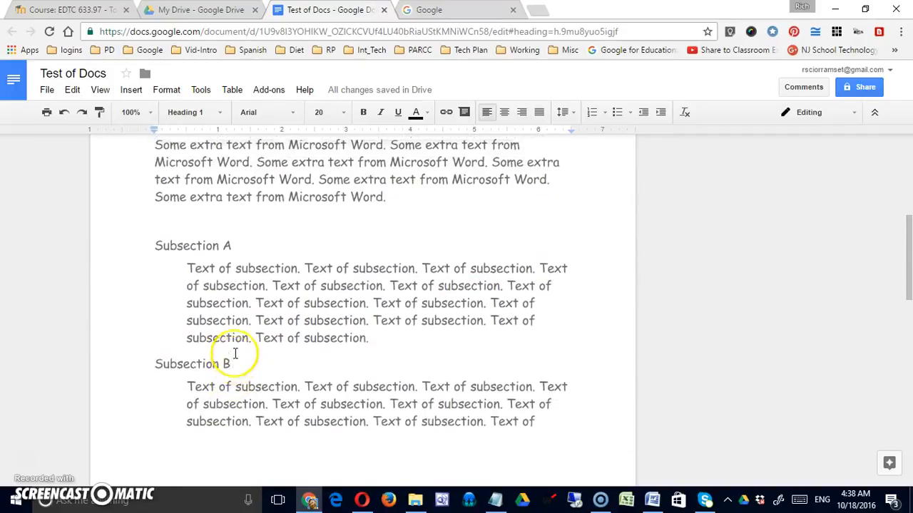
scroll(235, 353, "up", 1)
left_click_drag(158, 307, 210, 305)
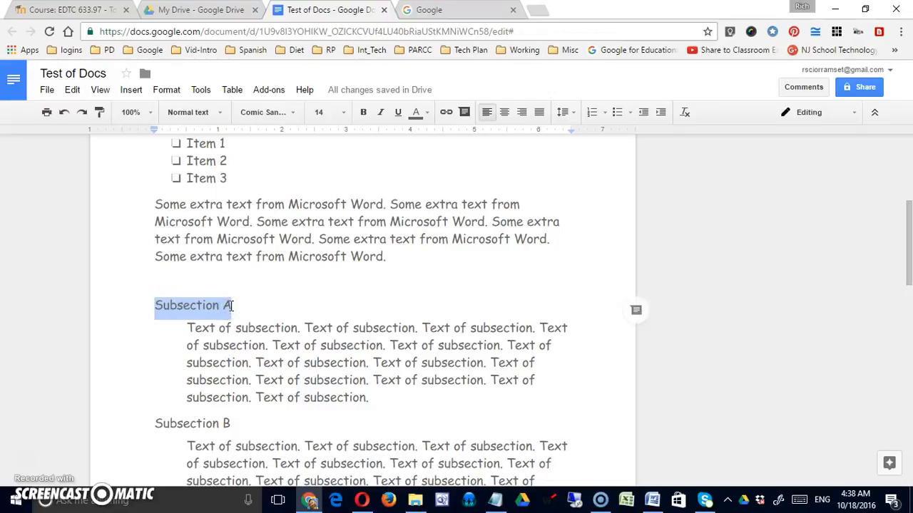
scroll(264, 235, "up", 1)
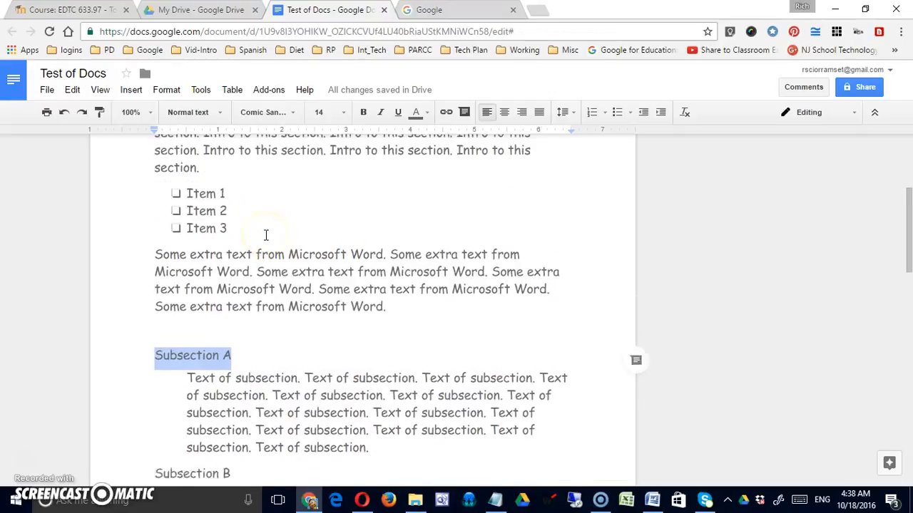
scroll(265, 234, "down", 1)
left_click(220, 117)
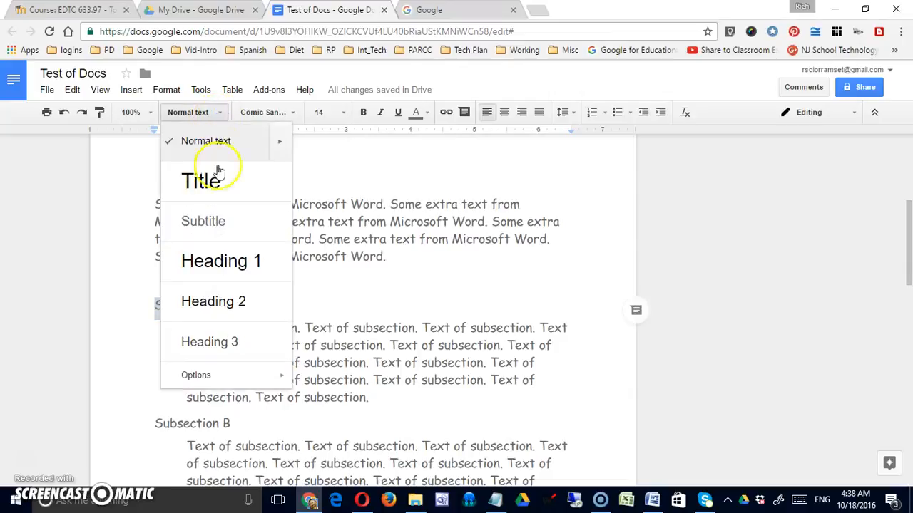
left_click(220, 301)
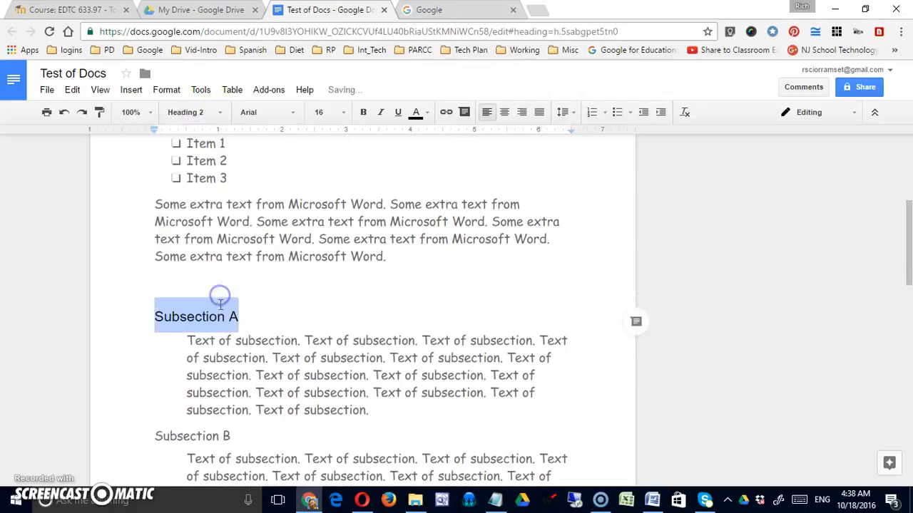
Step: Apply the Heading 2 style to the "Subsection B" line in Section I
scroll(204, 364, "down", 3)
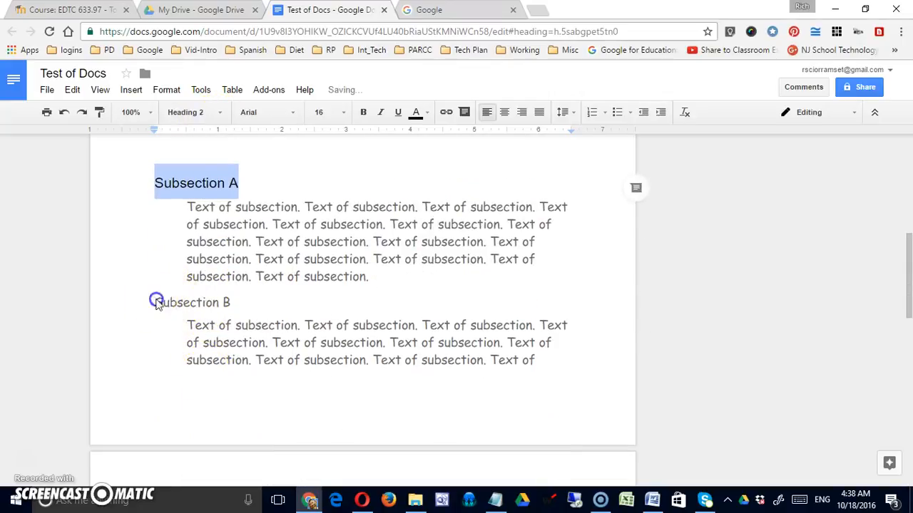
left_click_drag(155, 303, 228, 303)
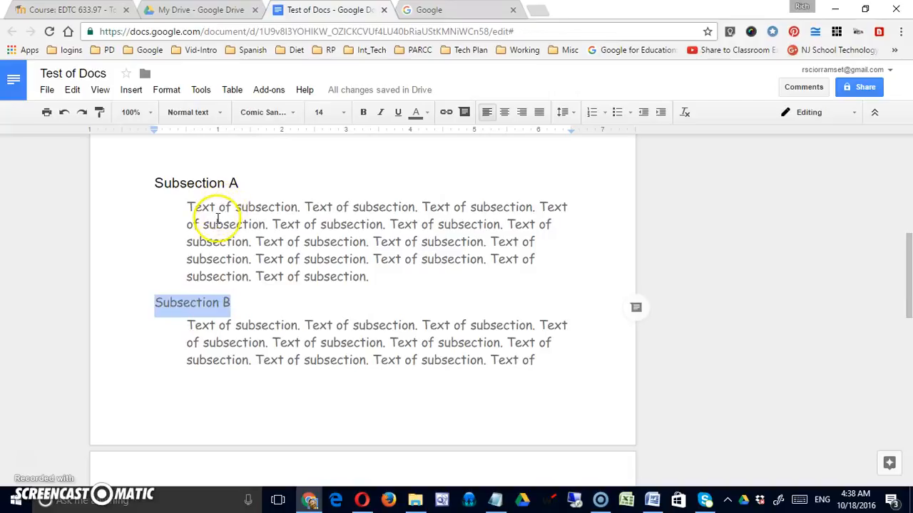
left_click(218, 113)
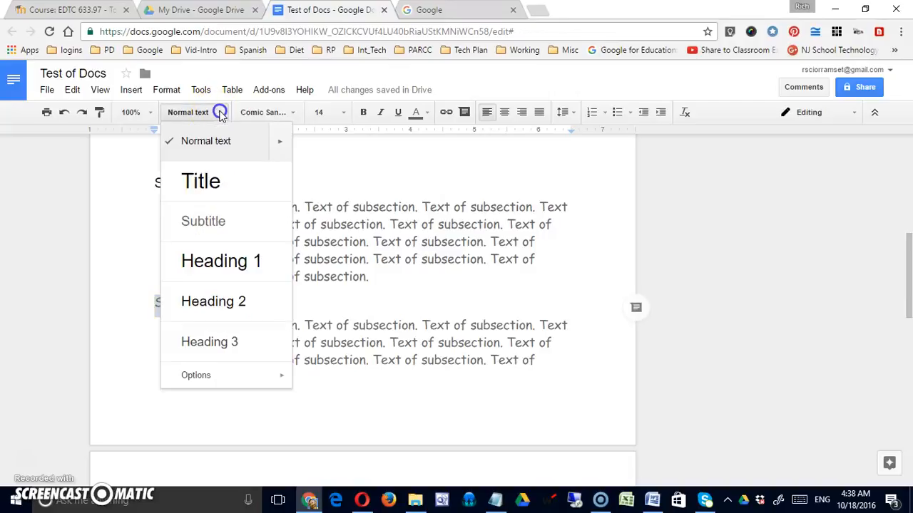
left_click(214, 301)
Step: Compare the formatting of the "Section I" heading with the "Section II" line and the subsection lines through the end of the document
scroll(228, 303, "down", 1)
scroll(238, 312, "down", 2)
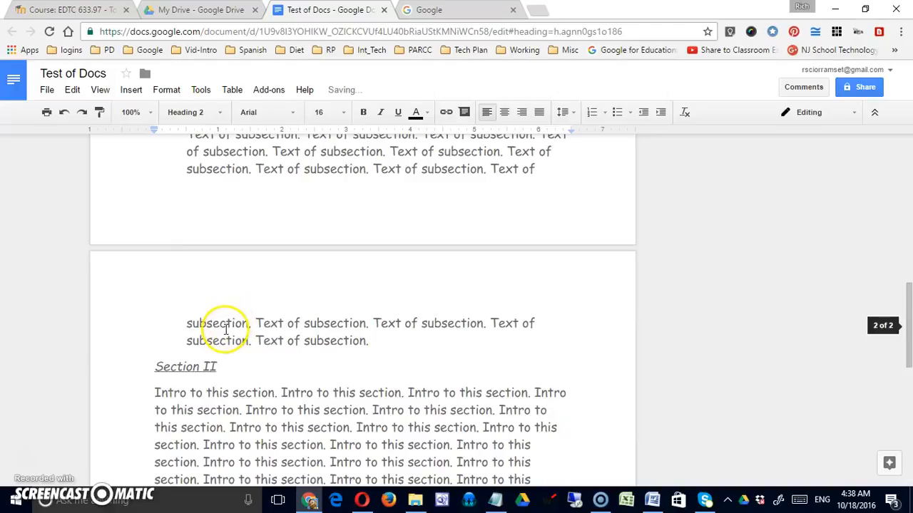
left_click_drag(164, 369, 204, 368)
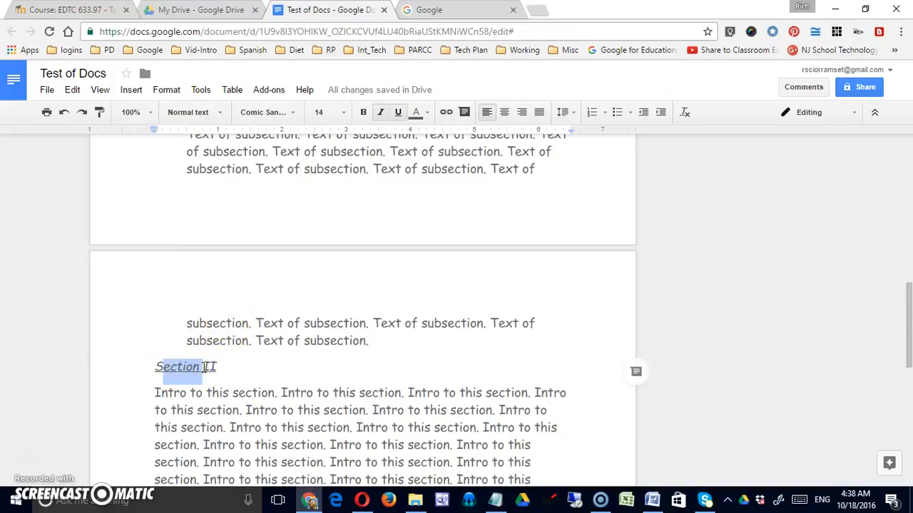
scroll(204, 367, "up", 5)
left_click(234, 373)
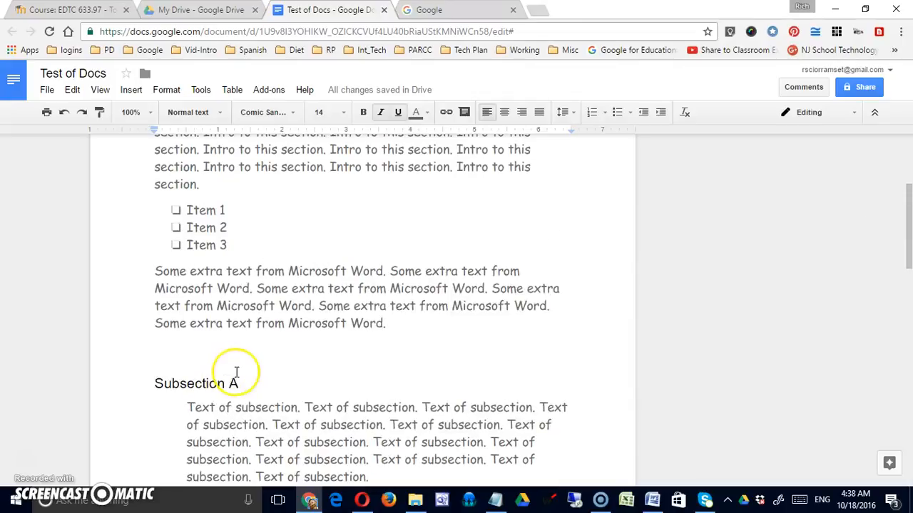
scroll(237, 373, "up", 3)
left_click_drag(222, 251, 161, 255)
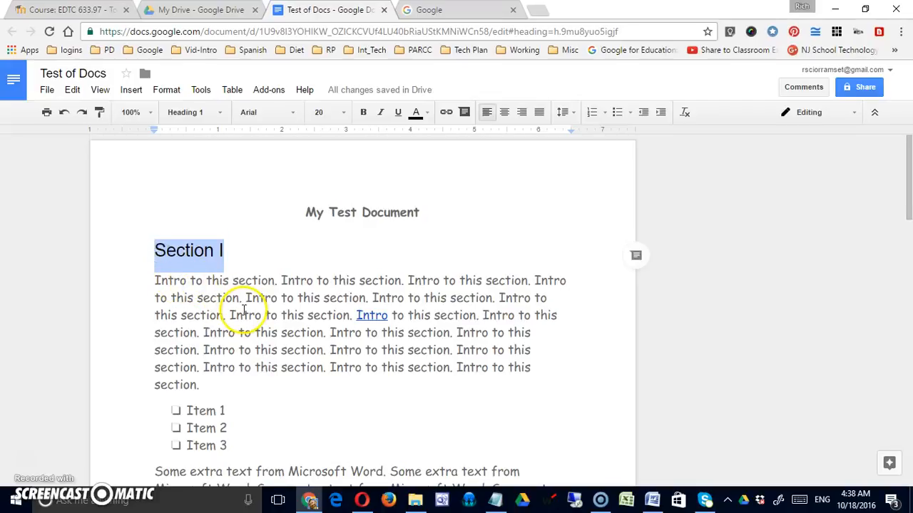
scroll(232, 316, "down", 5)
scroll(235, 320, "up", 5)
scroll(234, 321, "down", 15)
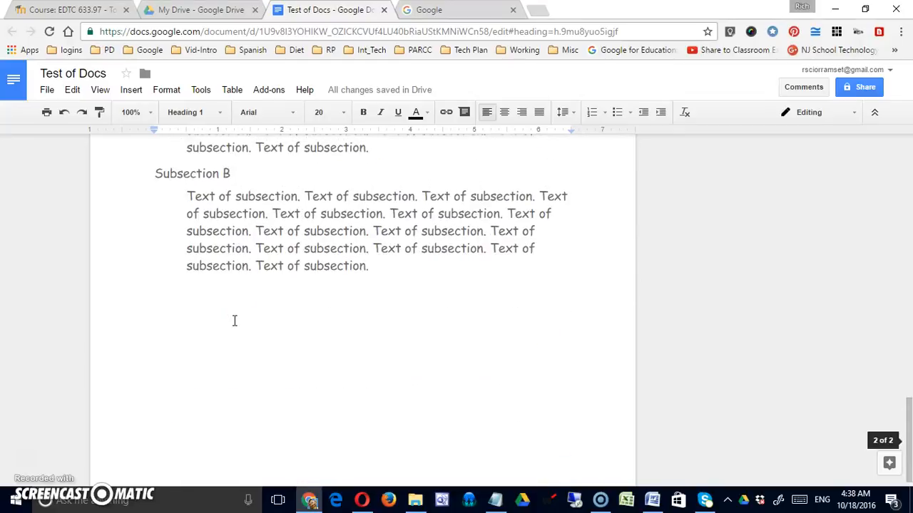
scroll(235, 318, "up", 6)
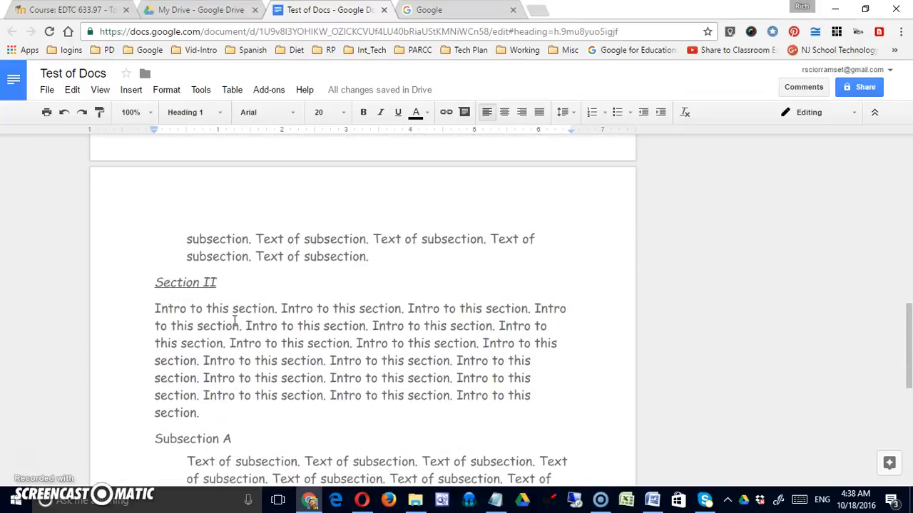
Step: Copy the italic, underlined formatting of the "Section II" line onto the "Section I" heading with Paint format
left_click(197, 291)
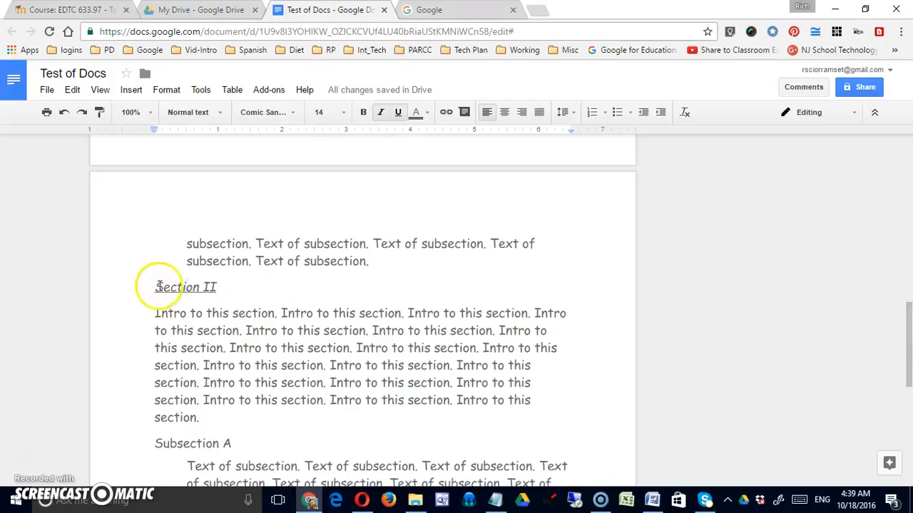
left_click_drag(157, 286, 207, 286)
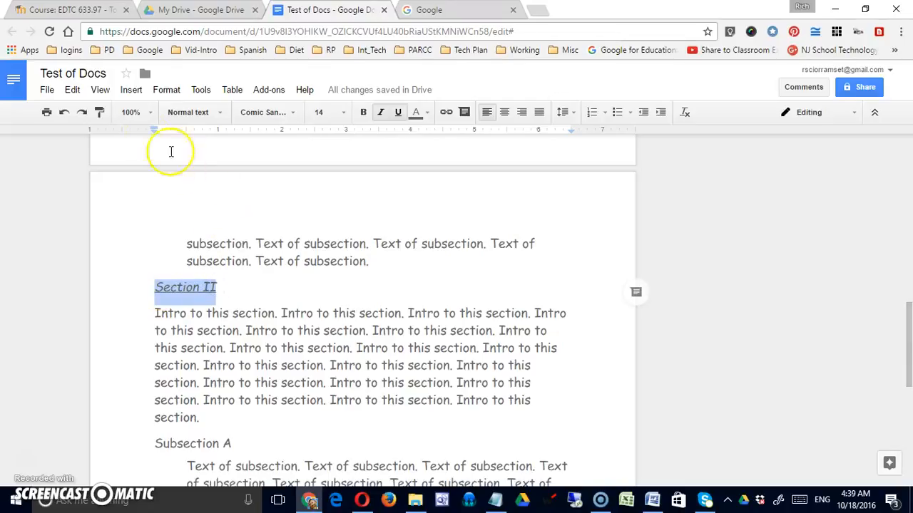
left_click(101, 114)
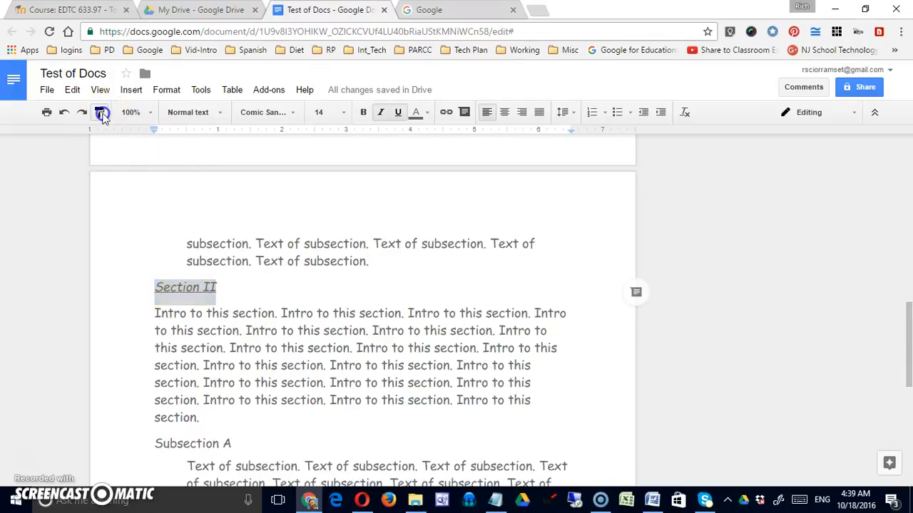
left_click(172, 204)
scroll(171, 204, "up", 10)
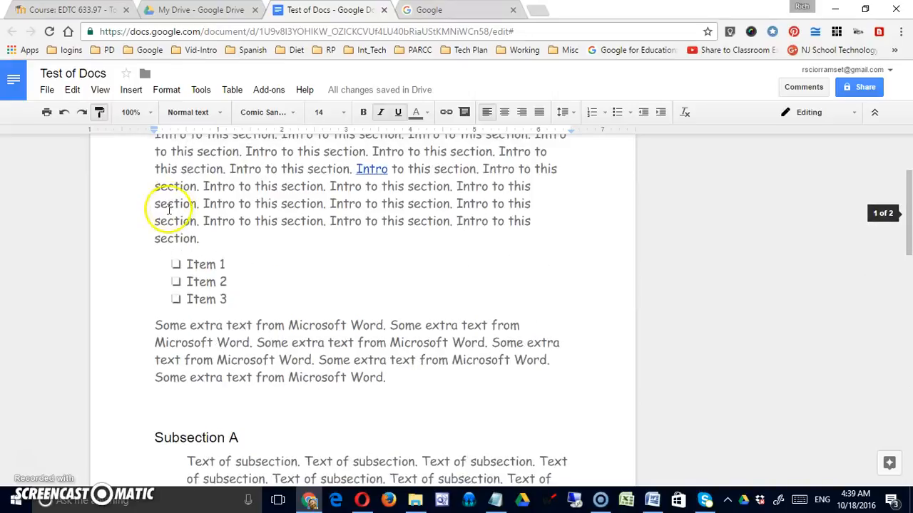
scroll(169, 207, "up", 1)
left_click_drag(155, 171, 224, 172)
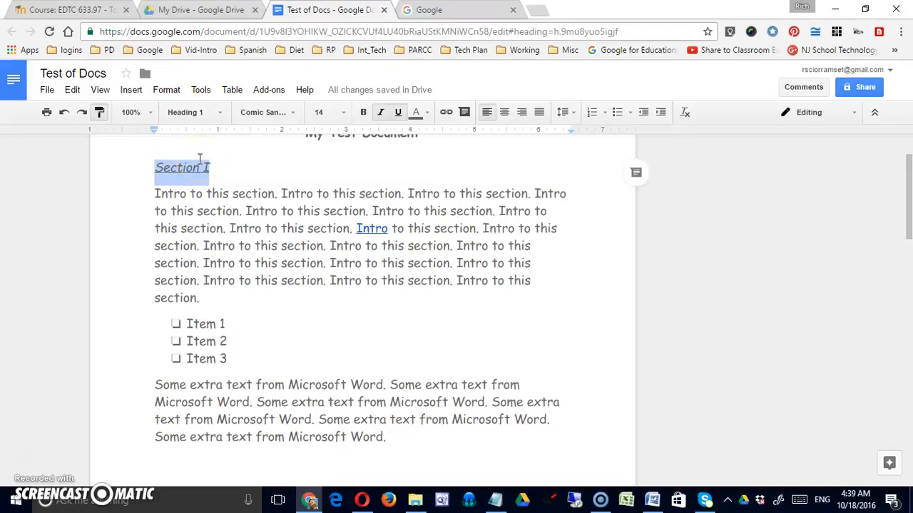
left_click(116, 133)
left_click(143, 191)
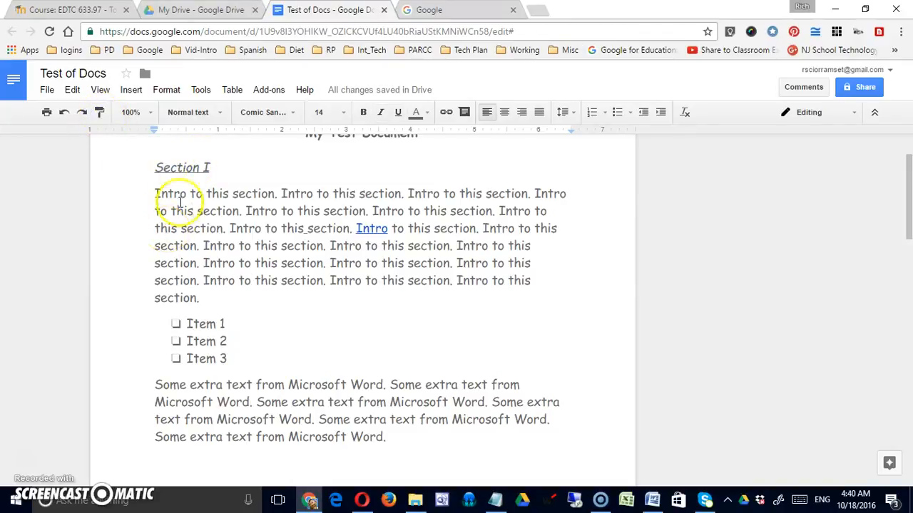
Step: Try to carry the "Section I" heading's style over to the "Section II" line with Paint format, and check the line's paragraph style
left_click_drag(154, 169, 210, 167)
left_click(102, 115)
scroll(166, 285, "down", 9)
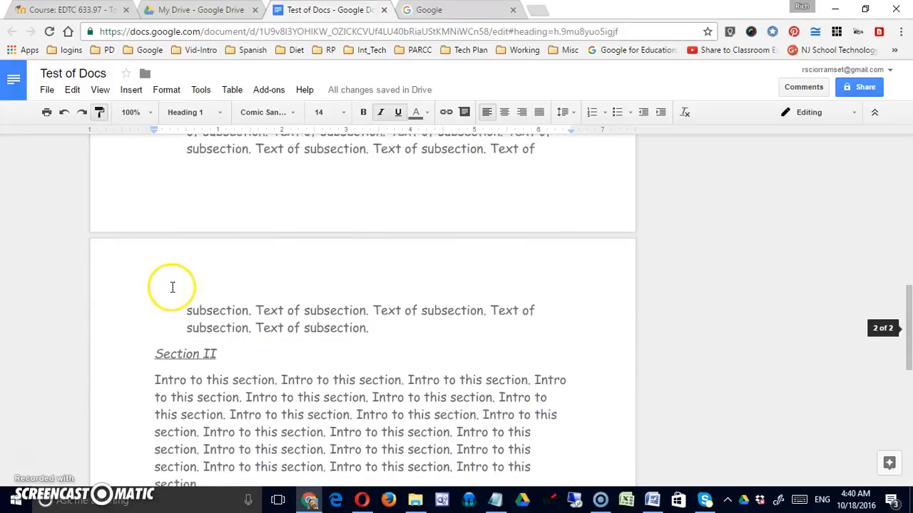
scroll(172, 287, "down", 1)
left_click_drag(156, 289, 229, 285)
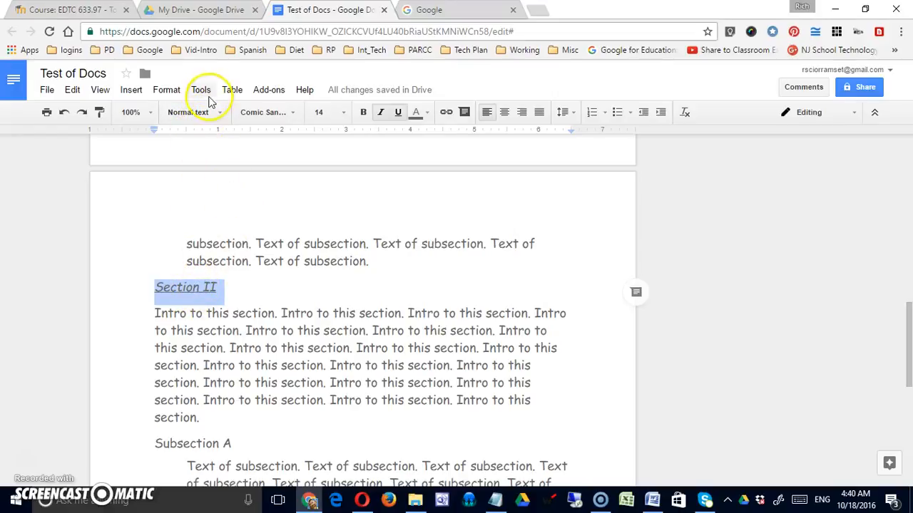
left_click(223, 113)
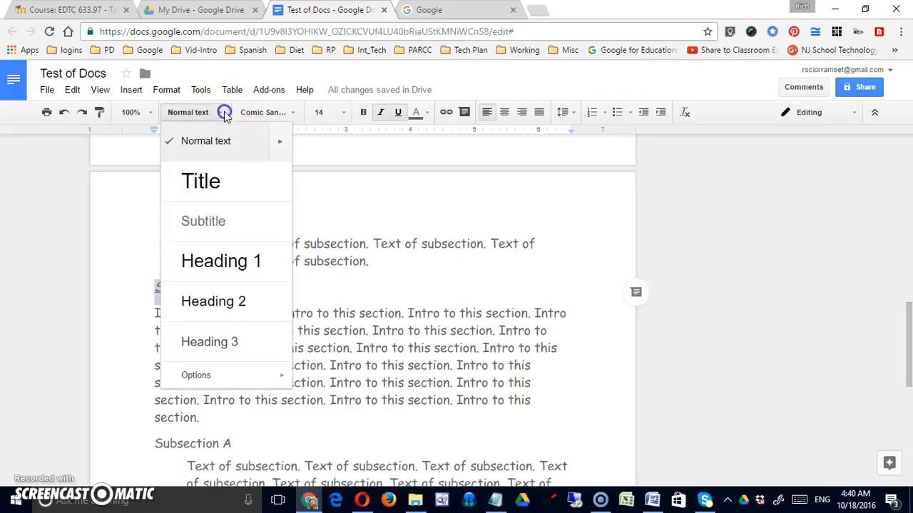
left_click(224, 114)
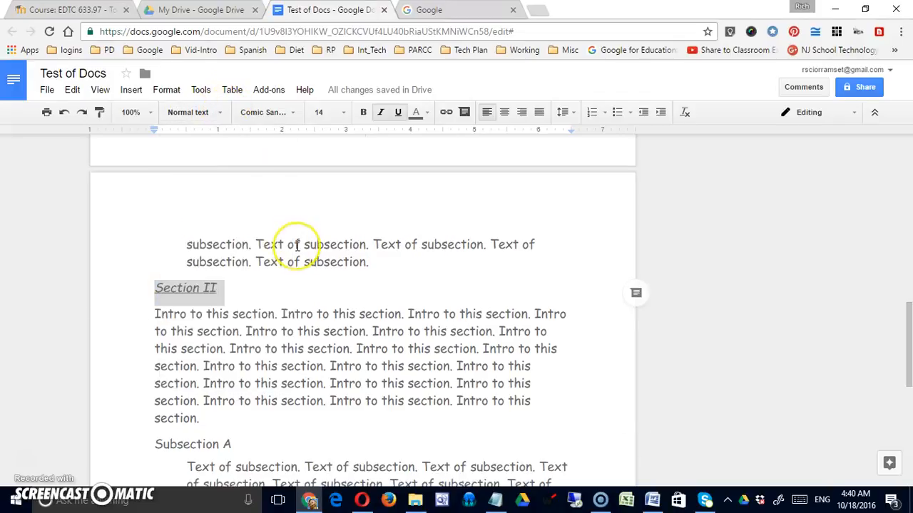
Step: Update the Heading 1 style to match the "Section I" line, and check its new look among the paragraph styles
scroll(297, 244, "up", 10)
scroll(298, 244, "up", 1)
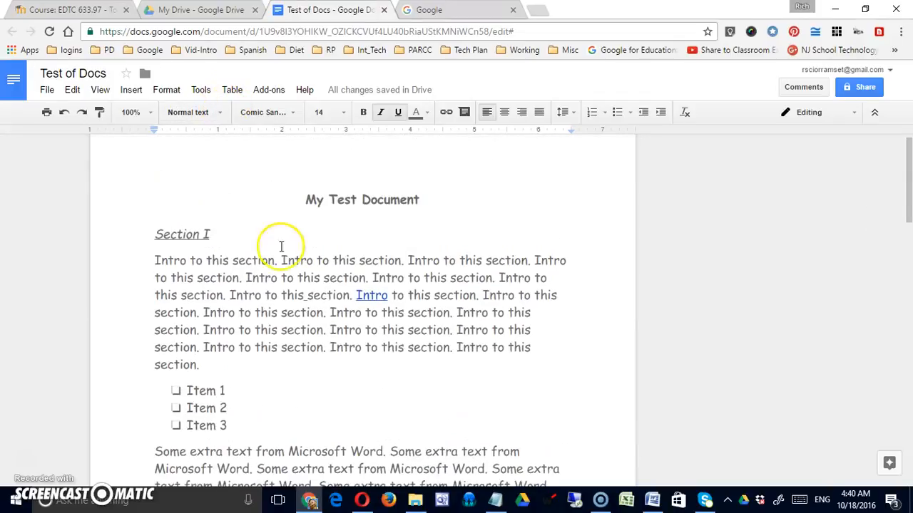
left_click(215, 235)
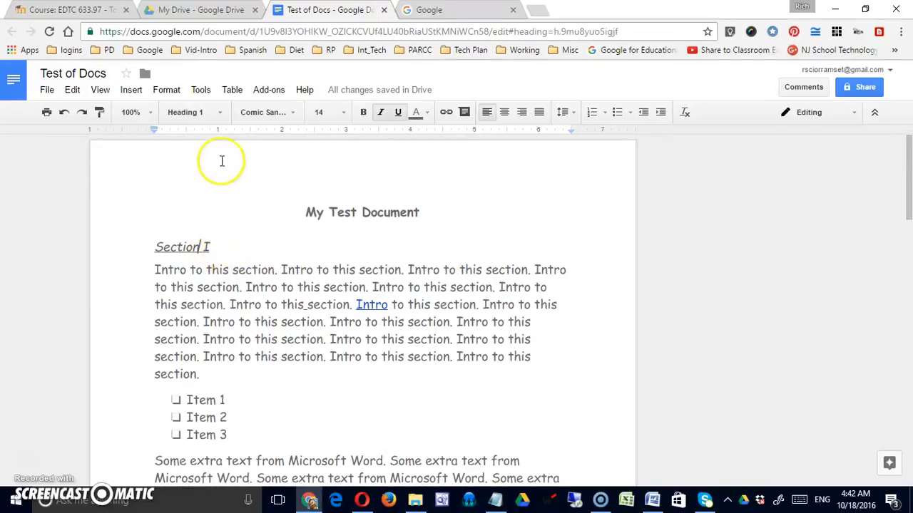
left_click(221, 115)
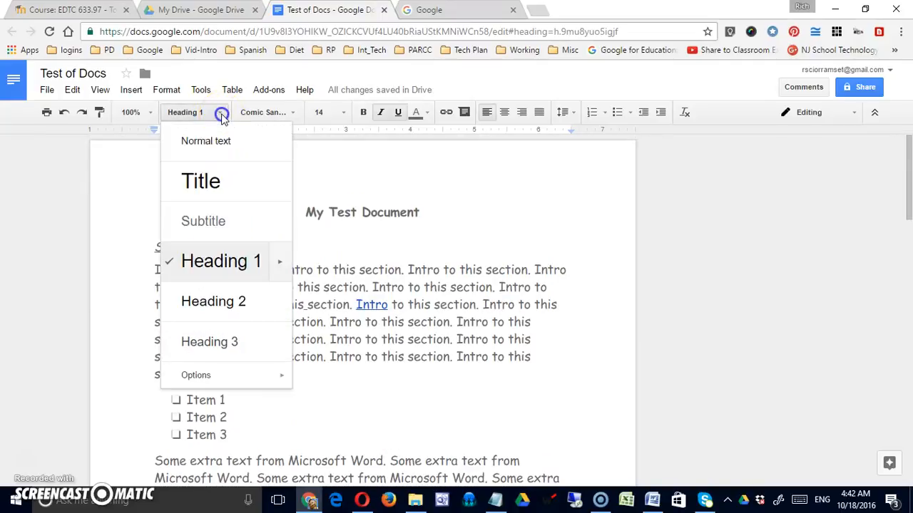
left_click(284, 267)
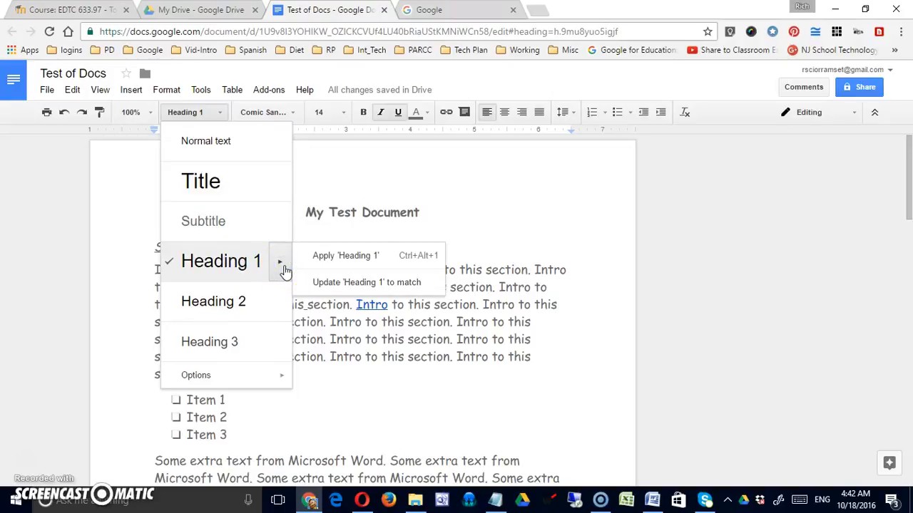
left_click(350, 262)
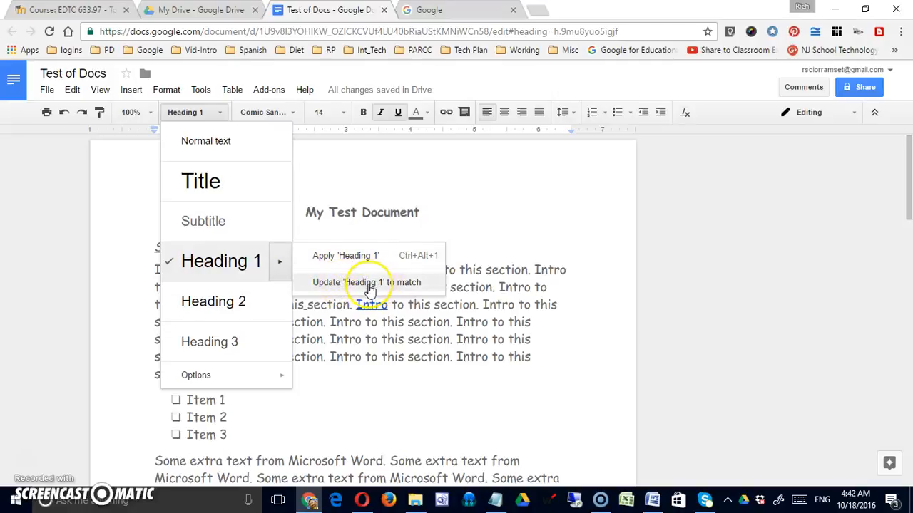
left_click(368, 283)
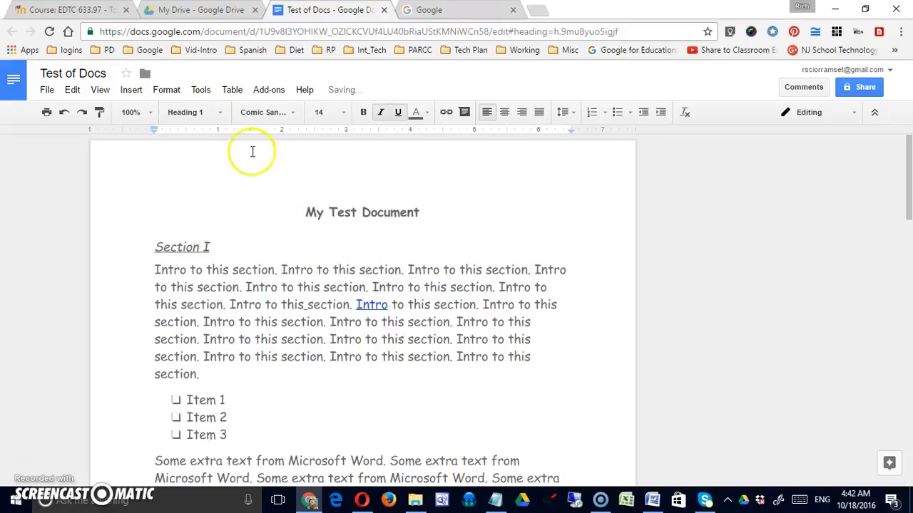
left_click(225, 120)
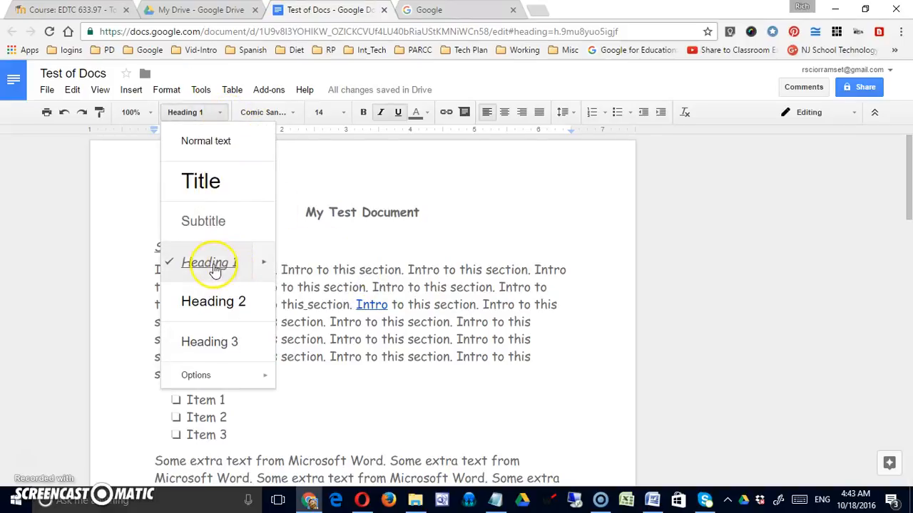
left_click(335, 248)
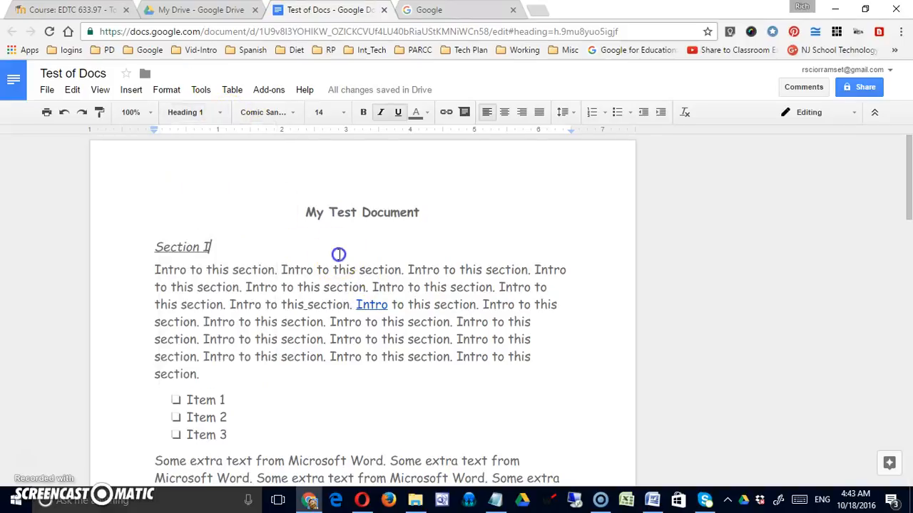
Step: Apply the updated Heading 1 style to the "Section II" line
scroll(257, 286, "down", 8)
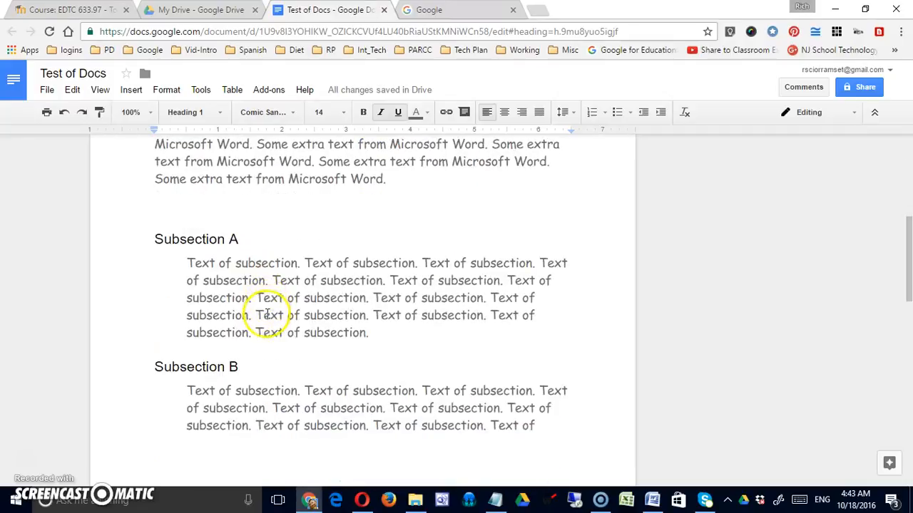
left_click_drag(154, 371, 230, 366)
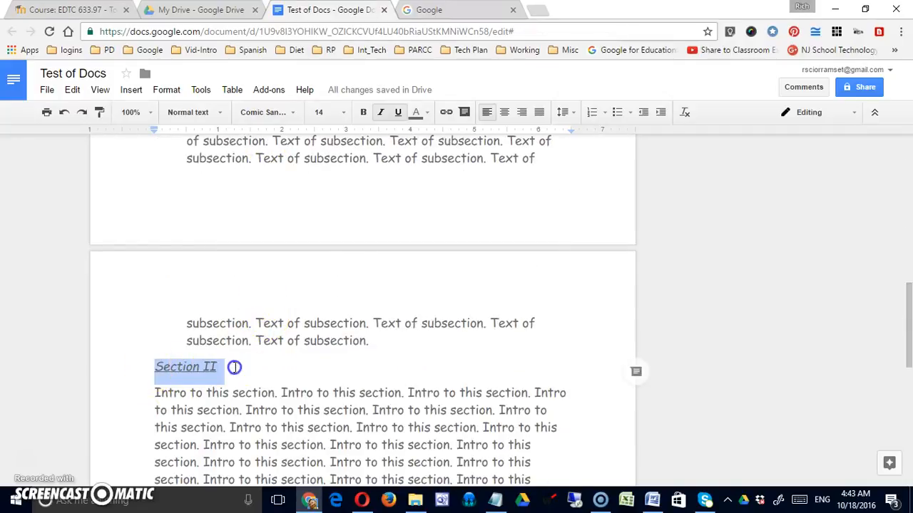
left_click(224, 119)
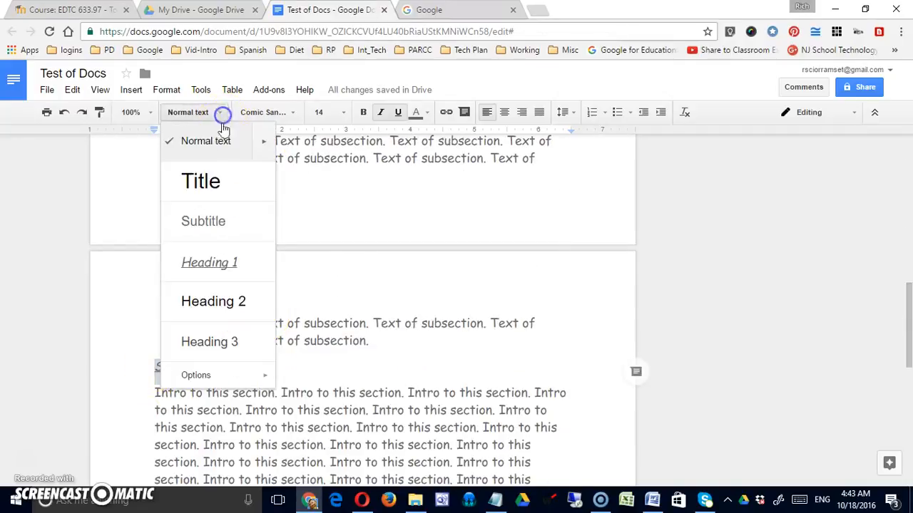
left_click(222, 259)
left_click(301, 404)
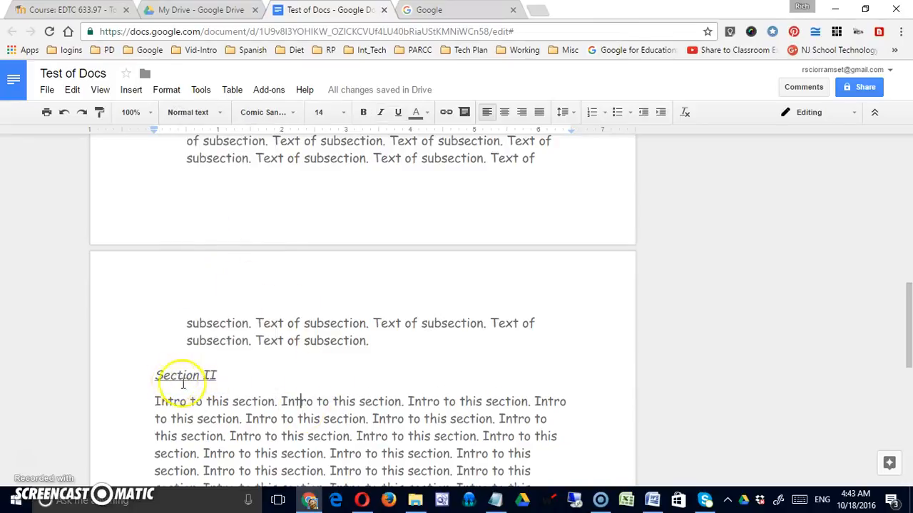
Step: Copy the formatting of "Subsection B" under Section II onto the "Subsection A" heading under Section I with Paint format
scroll(258, 351, "up", 8)
scroll(259, 351, "up", 2)
scroll(259, 350, "down", 2)
left_click(163, 371)
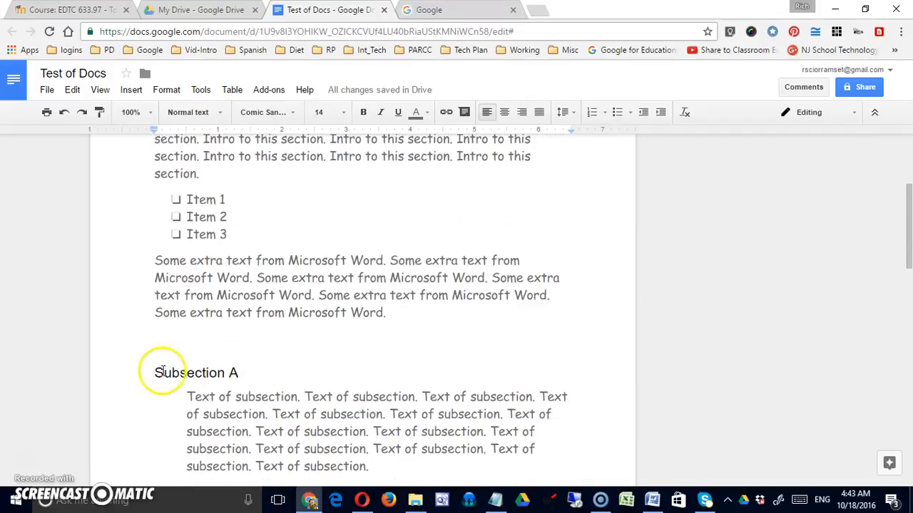
left_click_drag(155, 373, 227, 372)
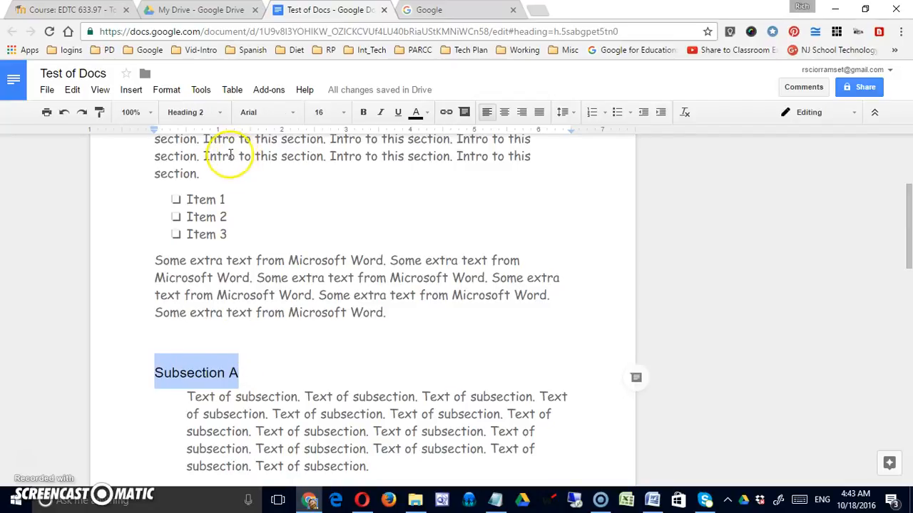
scroll(282, 310, "down", 10)
scroll(281, 310, "down", 4)
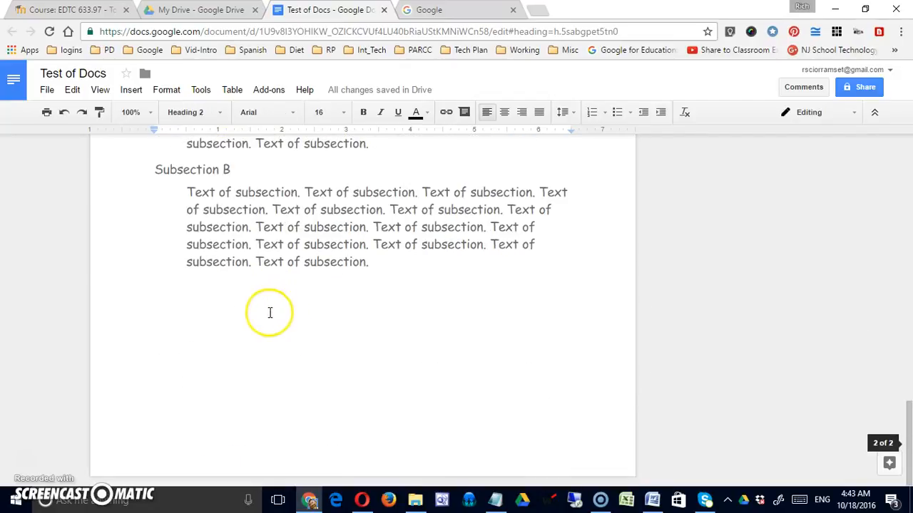
left_click_drag(231, 169, 175, 169)
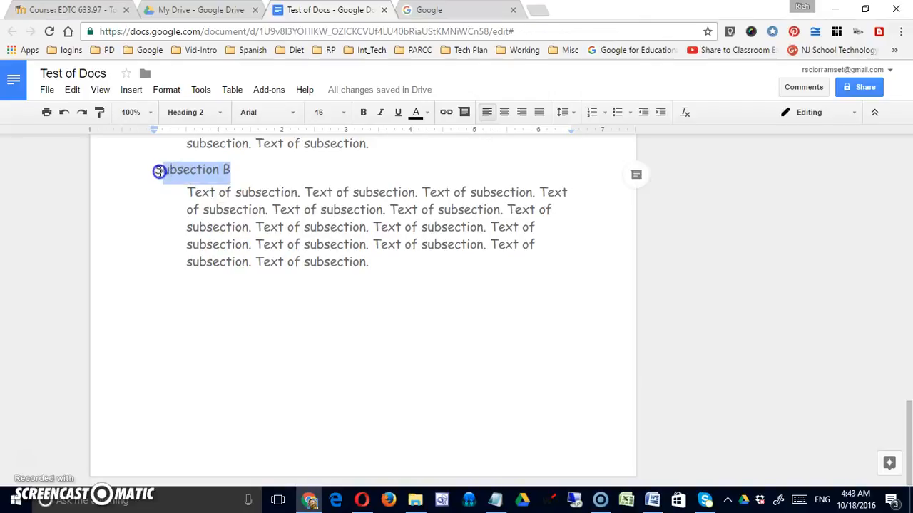
left_click(99, 112)
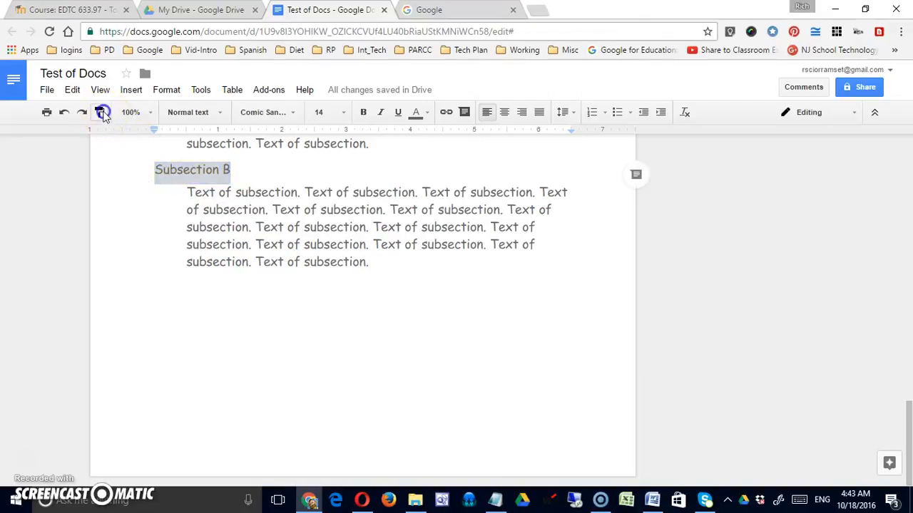
scroll(167, 173, "up", 5)
scroll(171, 184, "up", 5)
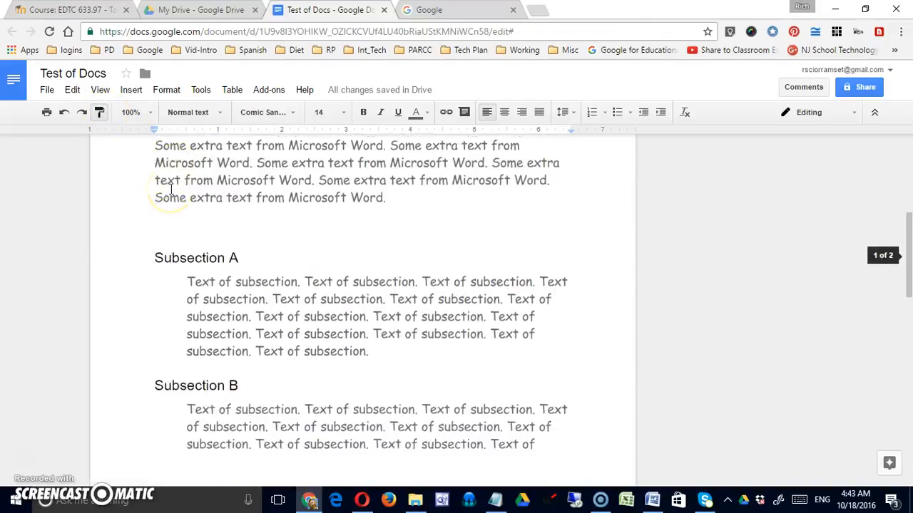
left_click_drag(151, 293, 236, 292)
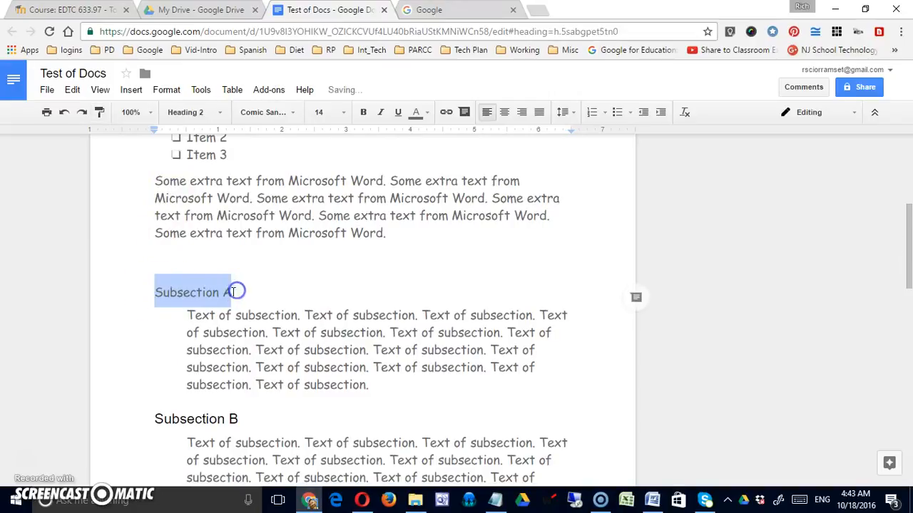
Step: Update the Heading 2 style to match the "Subsection A" heading, and check the "Subsection B" heading under Section I
left_click(219, 114)
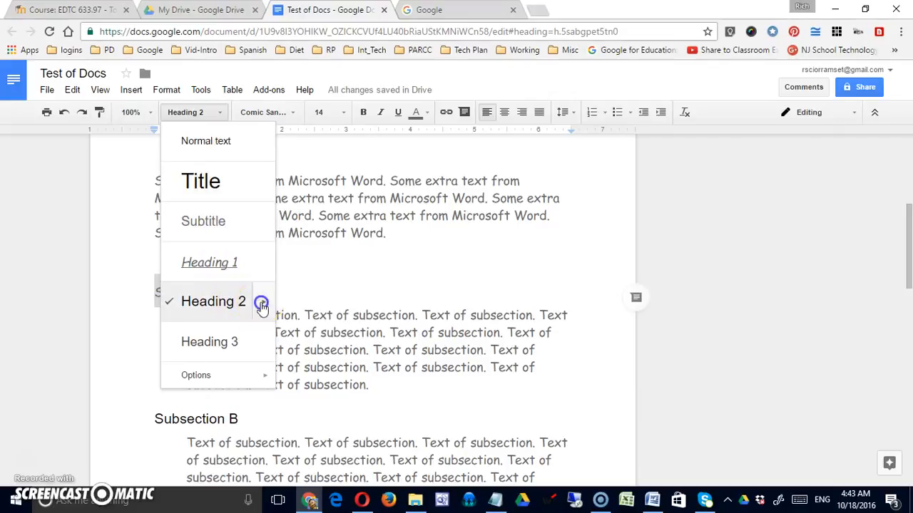
mouse_move(258, 302)
left_click(318, 328)
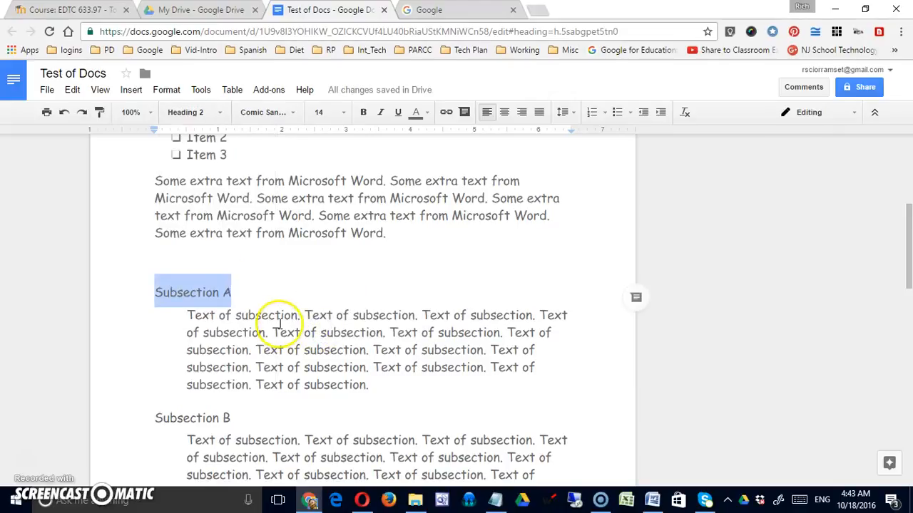
scroll(279, 321, "down", 2)
left_click(228, 287)
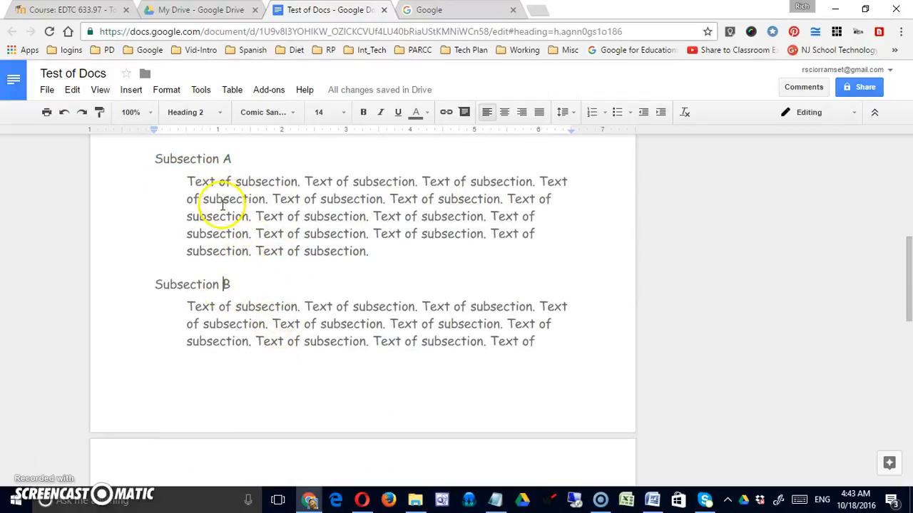
Step: Apply the updated Heading 2 style to the "Subsection A" line under Section II
scroll(231, 306, "up", 3)
scroll(240, 338, "down", 1)
left_click_drag(158, 318, 227, 318)
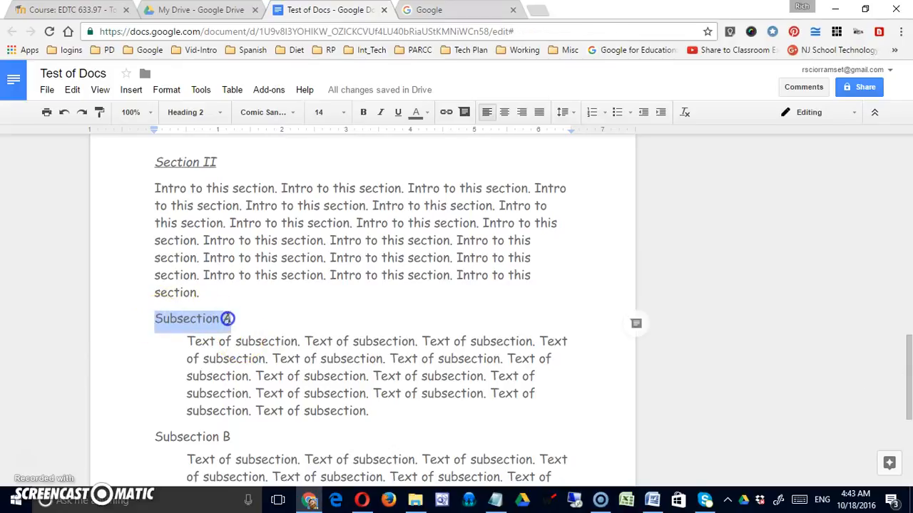
left_click(220, 114)
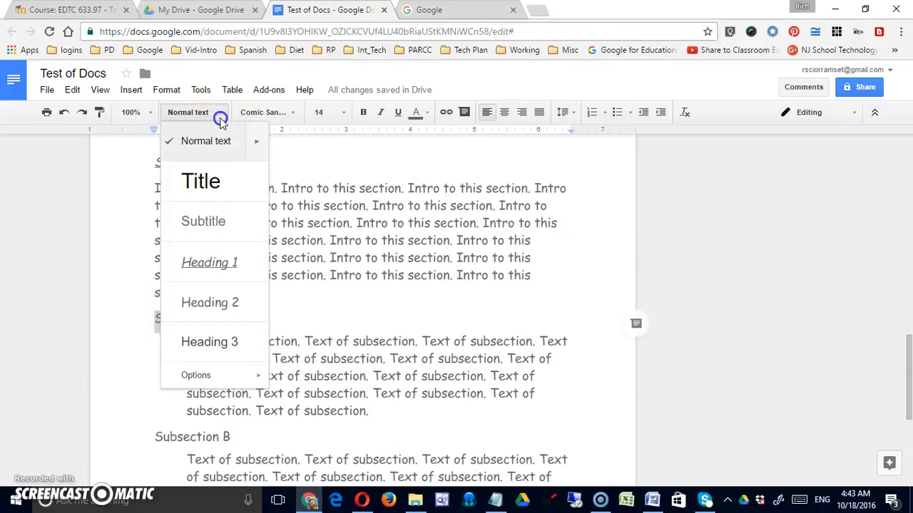
left_click(218, 303)
Step: Apply the Heading 2 style to the "Subsection B" line at the end of Section II
scroll(224, 331, "down", 3)
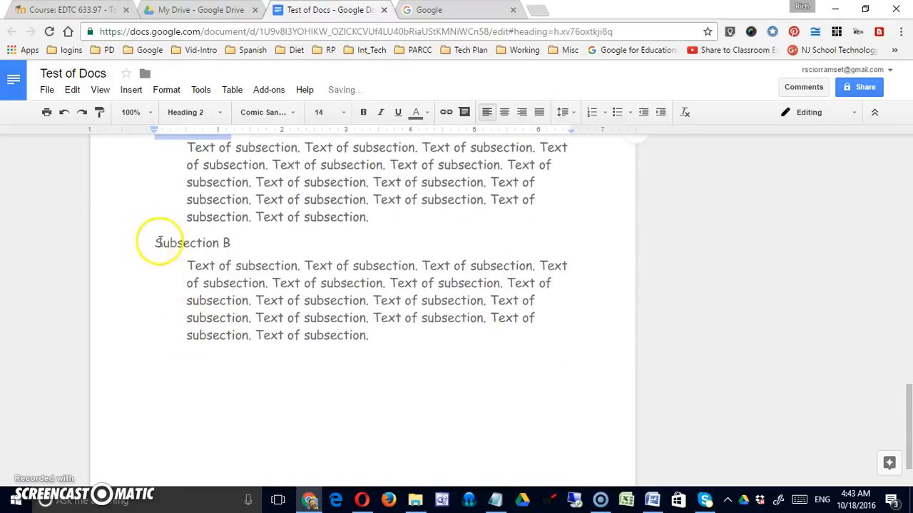
left_click(170, 243)
left_click_drag(206, 243, 229, 242)
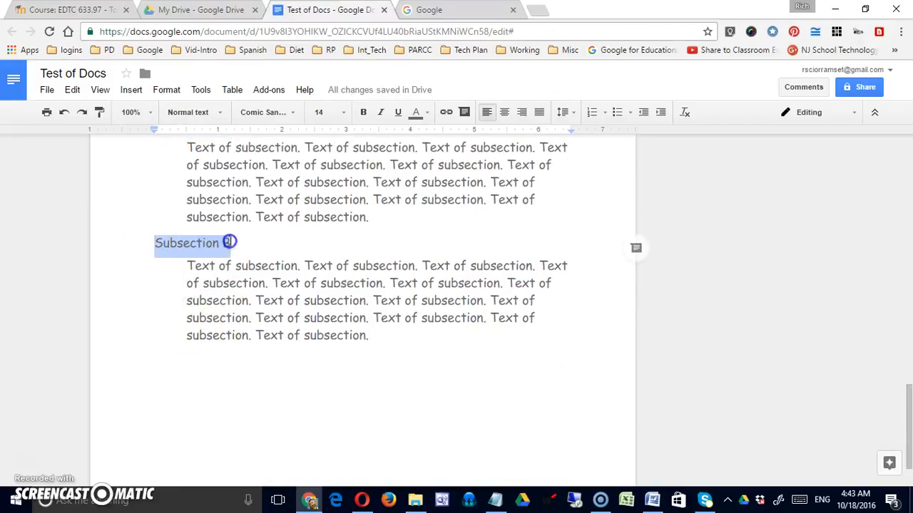
left_click(218, 114)
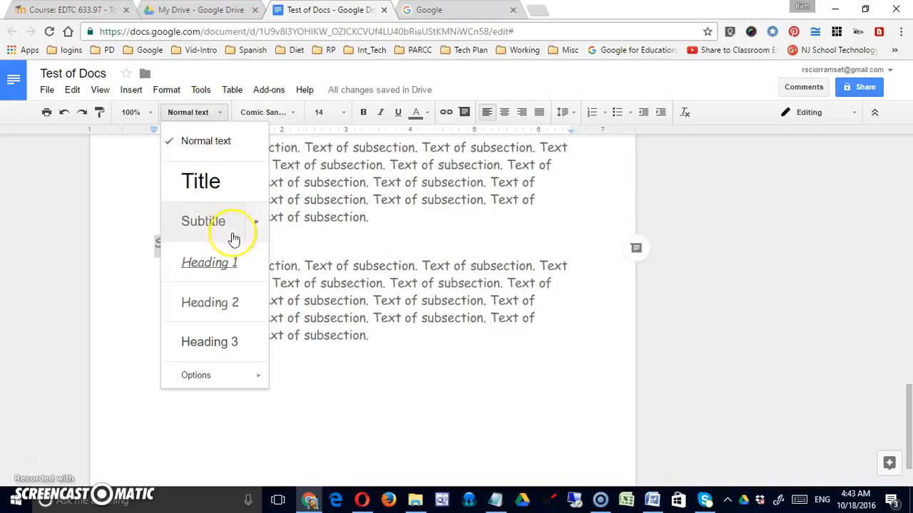
left_click(214, 302)
Step: Change the text colour of the "Subsection A" heading under Section I to dark red
scroll(222, 292, "up", 4)
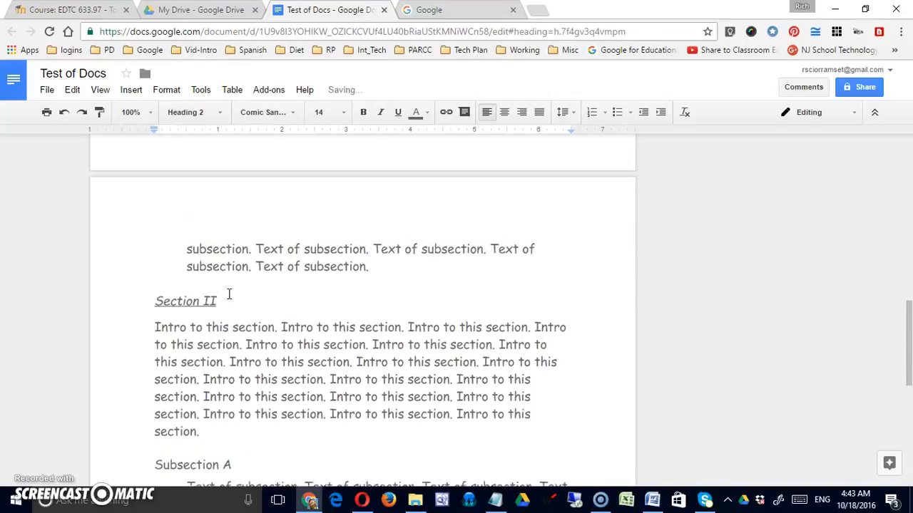
scroll(227, 292, "down", 4)
scroll(229, 294, "up", 6)
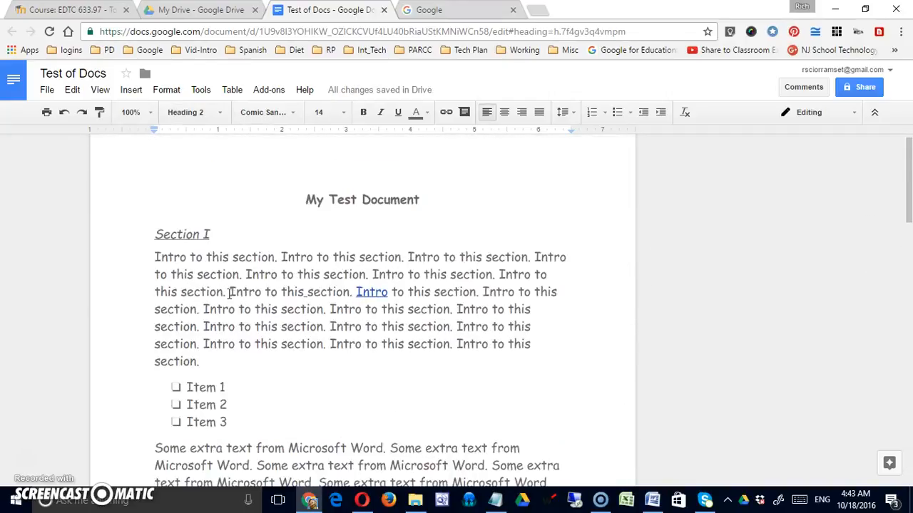
scroll(228, 293, "down", 2)
left_click_drag(155, 426, 224, 425)
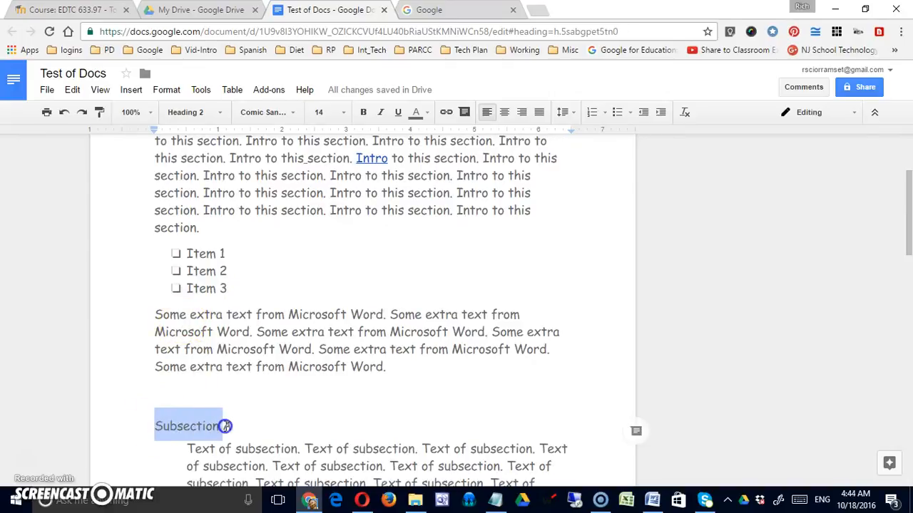
left_click(424, 115)
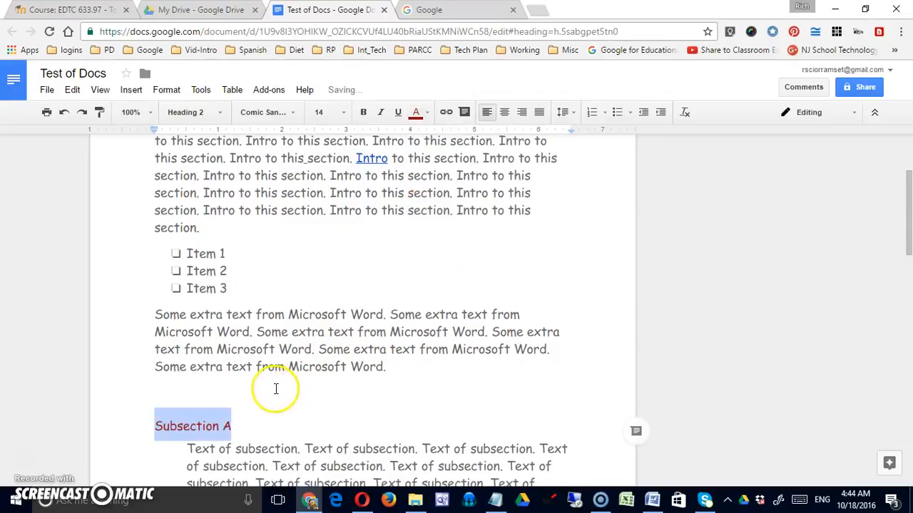
Step: Update the Heading 2 style to match the dark red "Subsection A" heading, and check the other subsection headings throughout the document
left_click(224, 113)
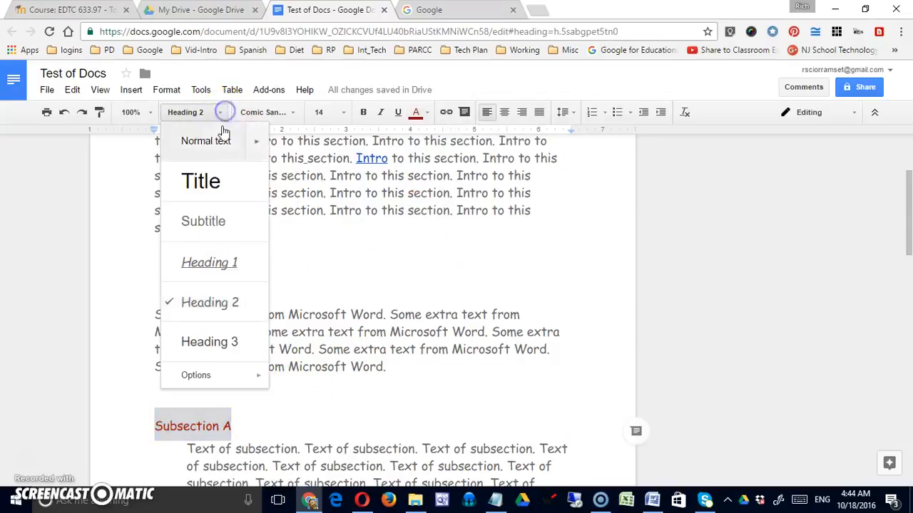
mouse_move(255, 308)
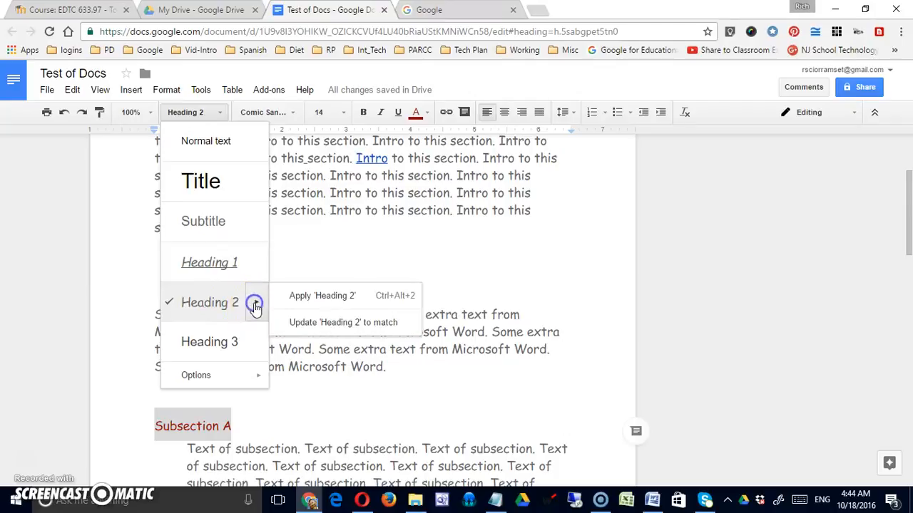
left_click(308, 320)
scroll(311, 322, "down", 8)
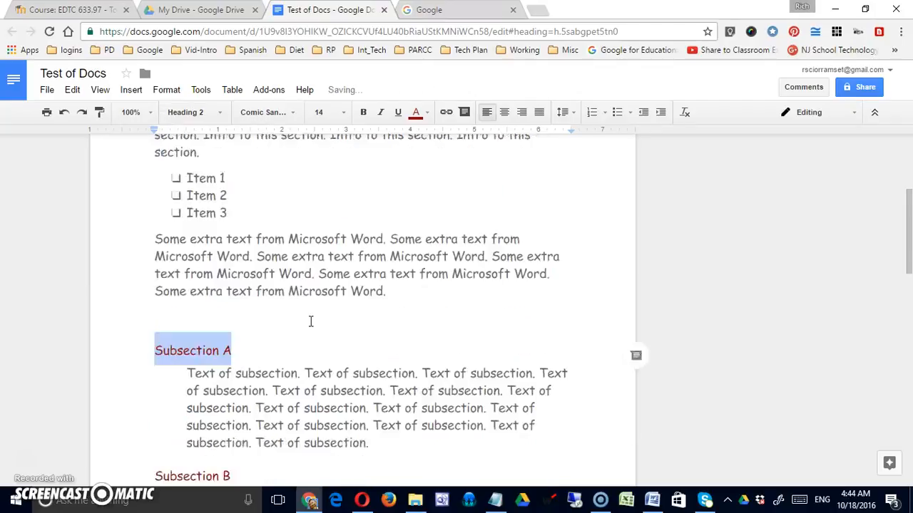
scroll(310, 328, "down", 5)
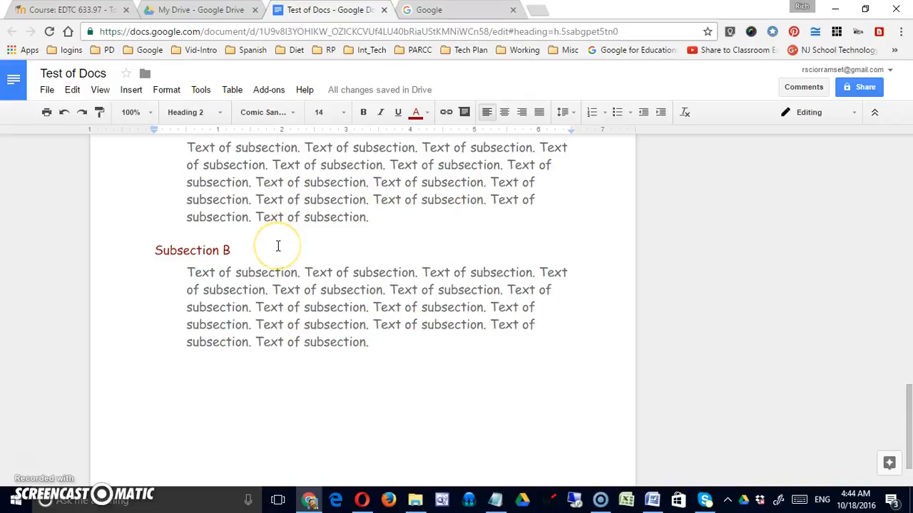
scroll(278, 246, "up", 2)
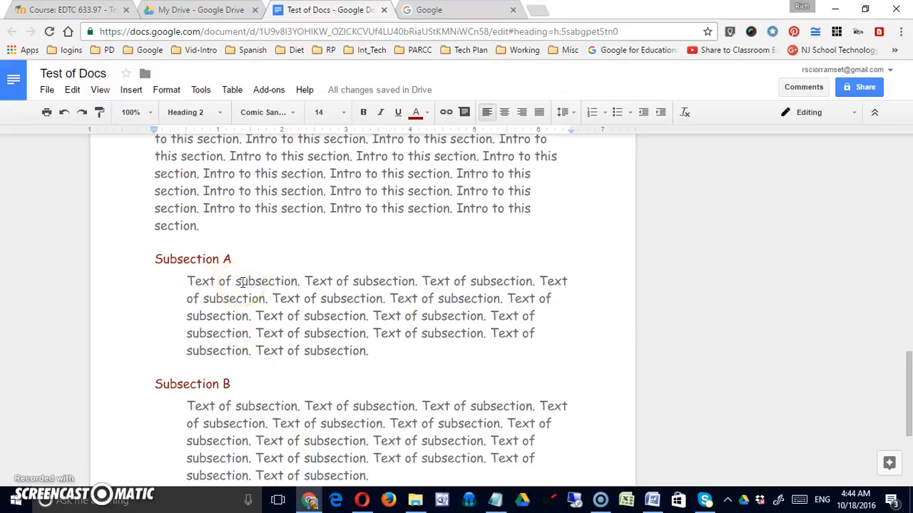
scroll(242, 283, "down", 3)
scroll(242, 283, "up", 5)
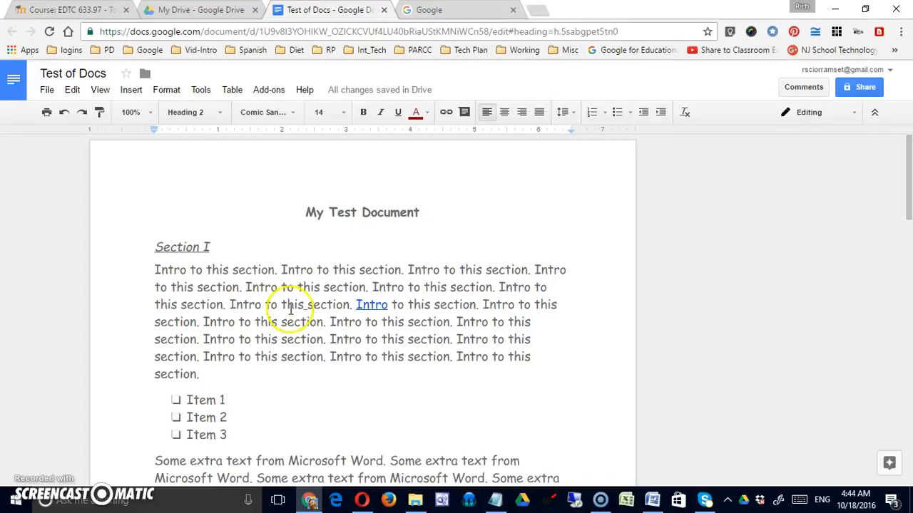
Step: Examine the available formatting commands, including font size, paragraph styles, alignment, line spacing and lists, without applying any
left_click(168, 93)
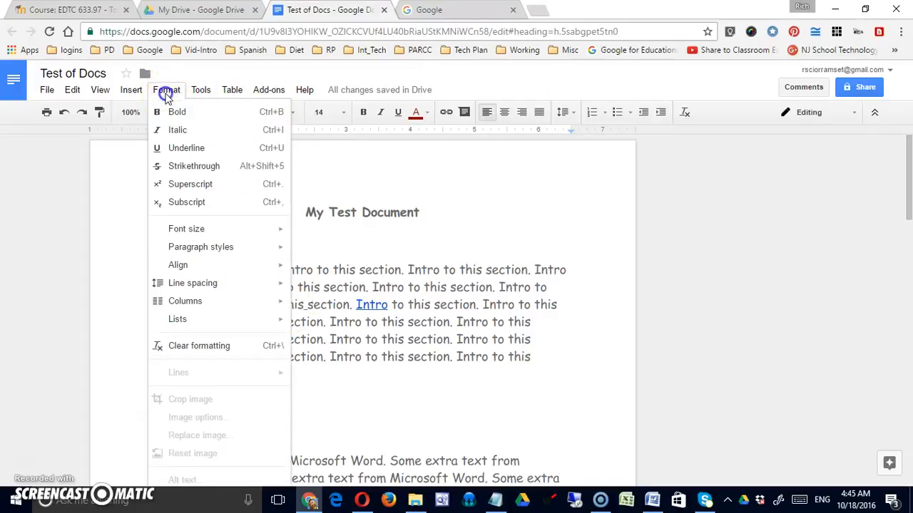
left_click(173, 114)
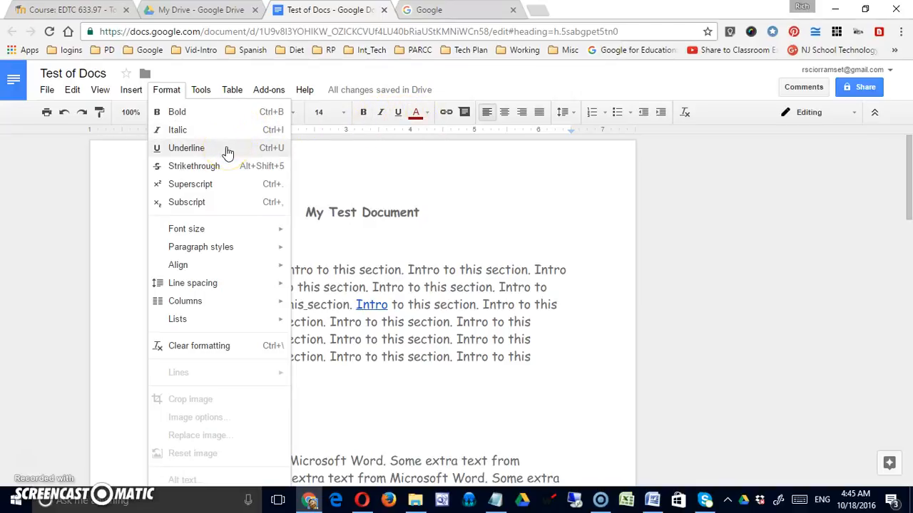
mouse_move(235, 232)
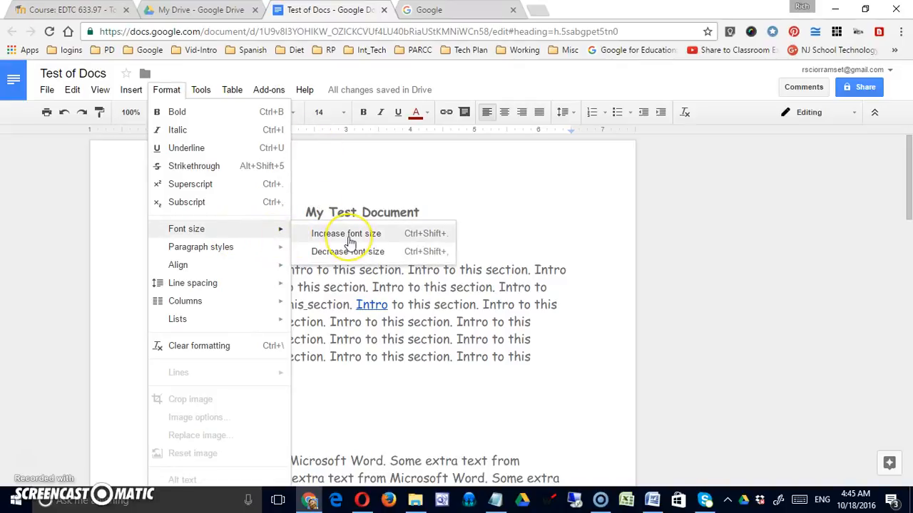
mouse_move(243, 252)
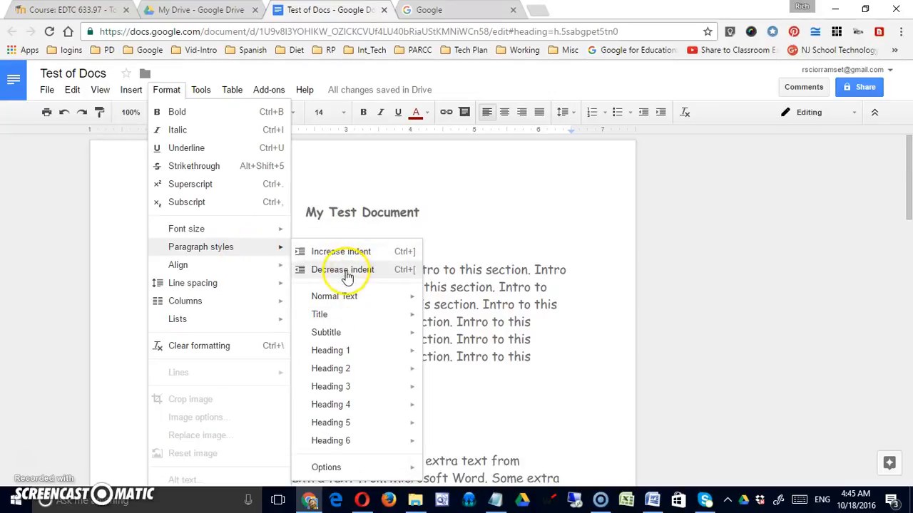
mouse_move(356, 322)
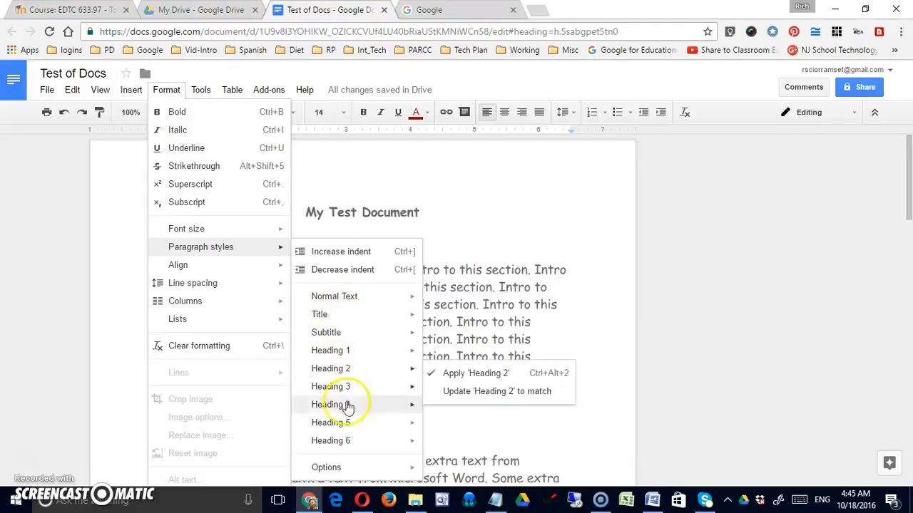
mouse_move(346, 442)
mouse_move(335, 470)
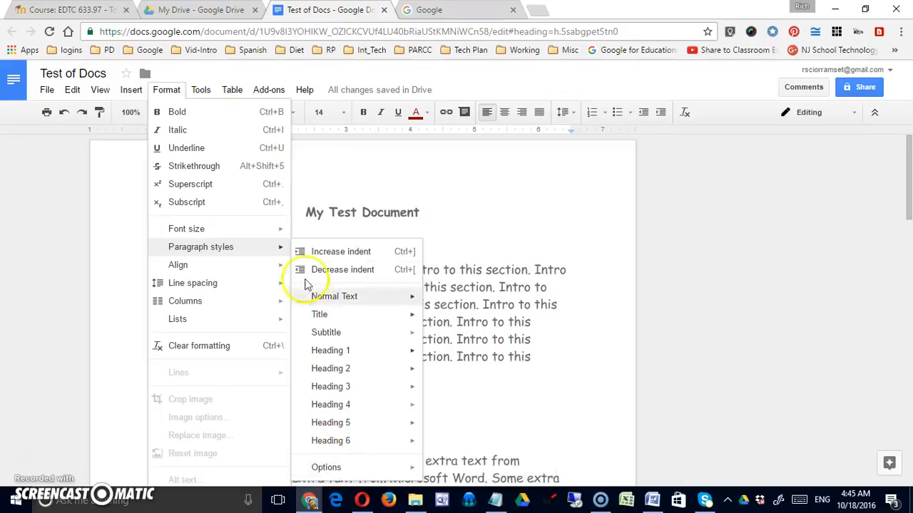
mouse_move(229, 271)
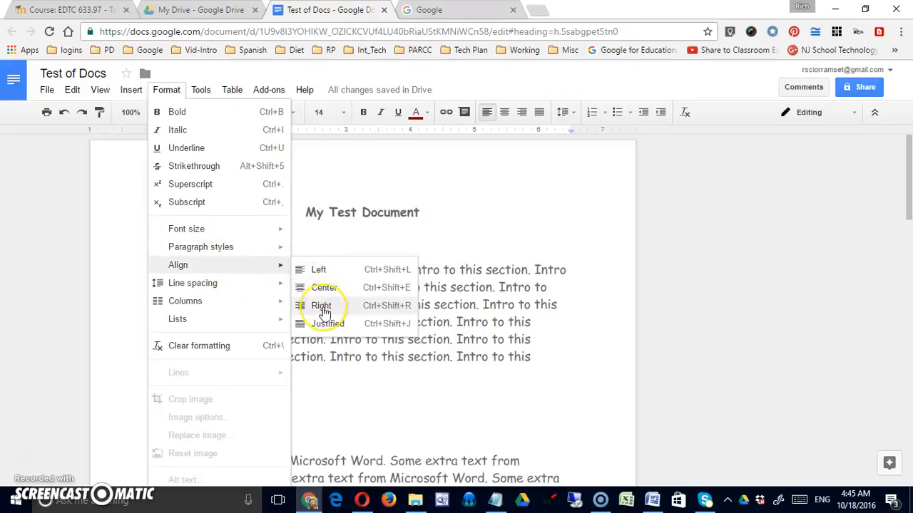
mouse_move(246, 291)
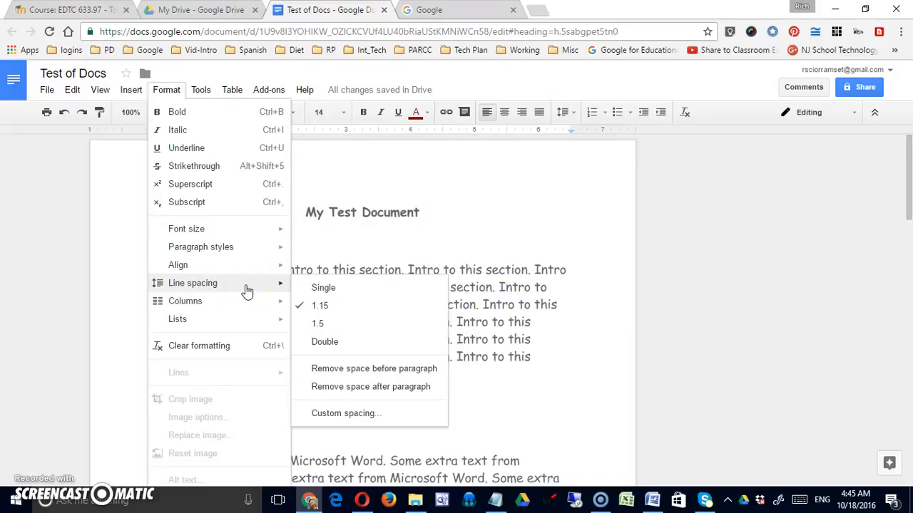
left_click(275, 321)
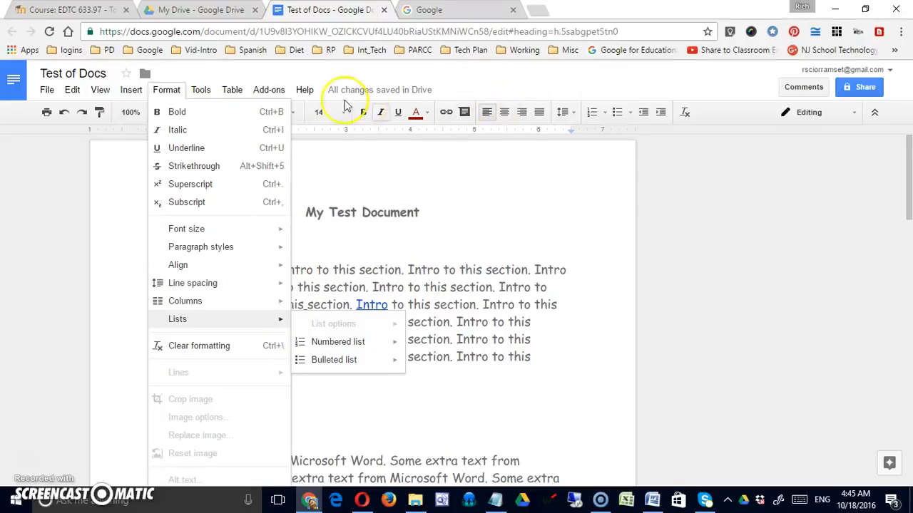
left_click(227, 93)
left_click(466, 250)
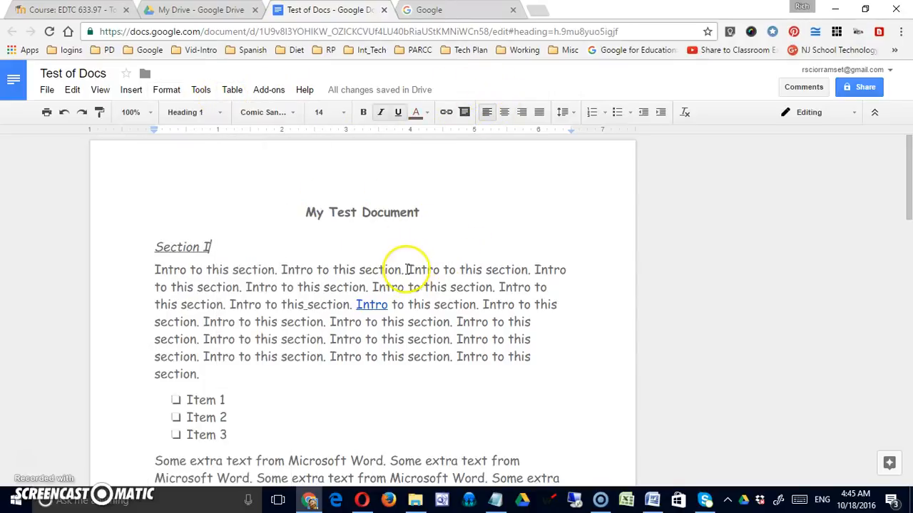
left_click_drag(281, 270, 308, 270)
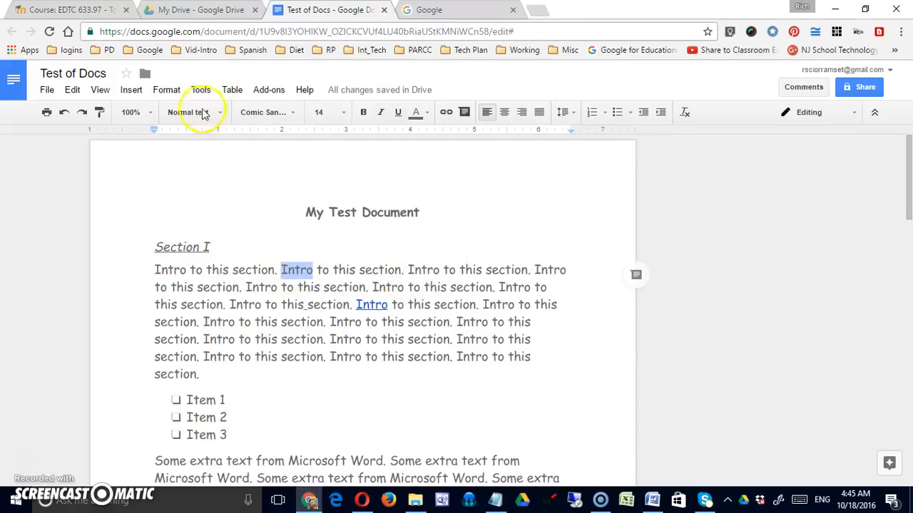
left_click(166, 90)
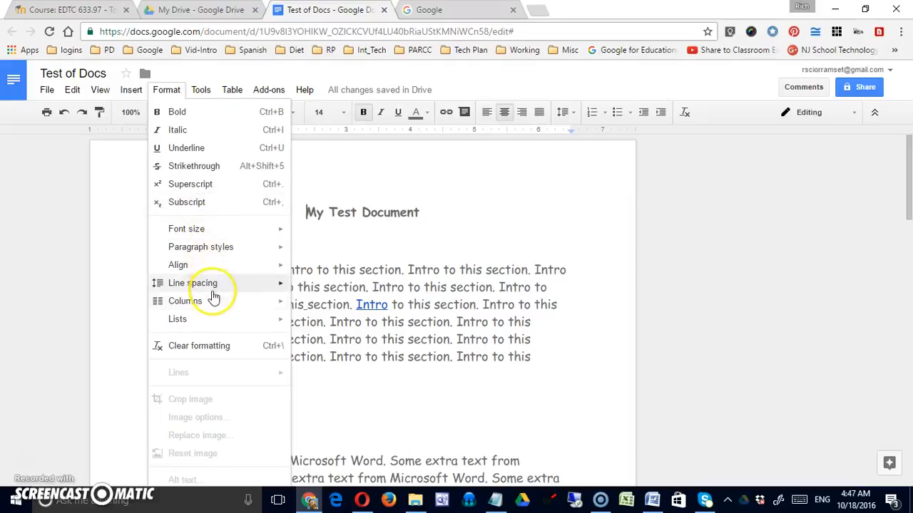
mouse_move(214, 305)
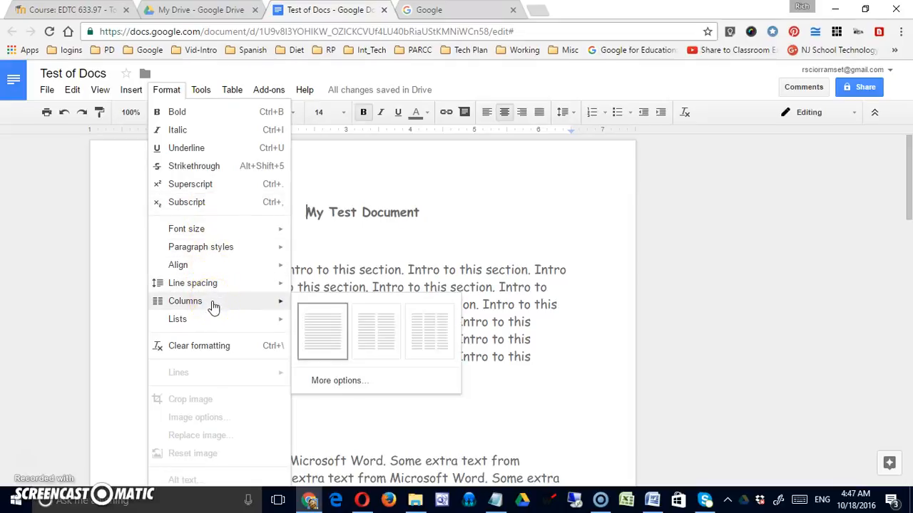
left_click(348, 271)
Step: Add three lines below the Section I intro paragraph reading "Not something I want", "H2o" and "X2"
left_click(288, 372)
key("Return")
type("Not something")
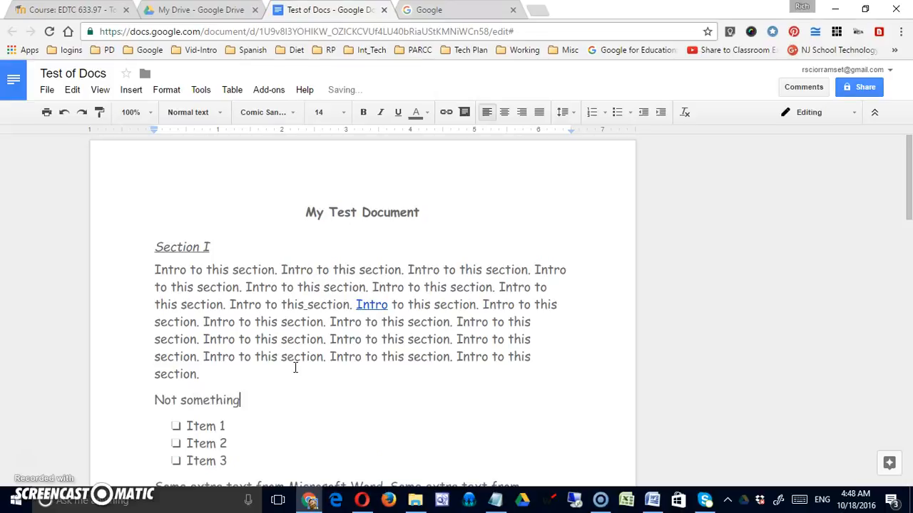
type(" I want")
key("Return")
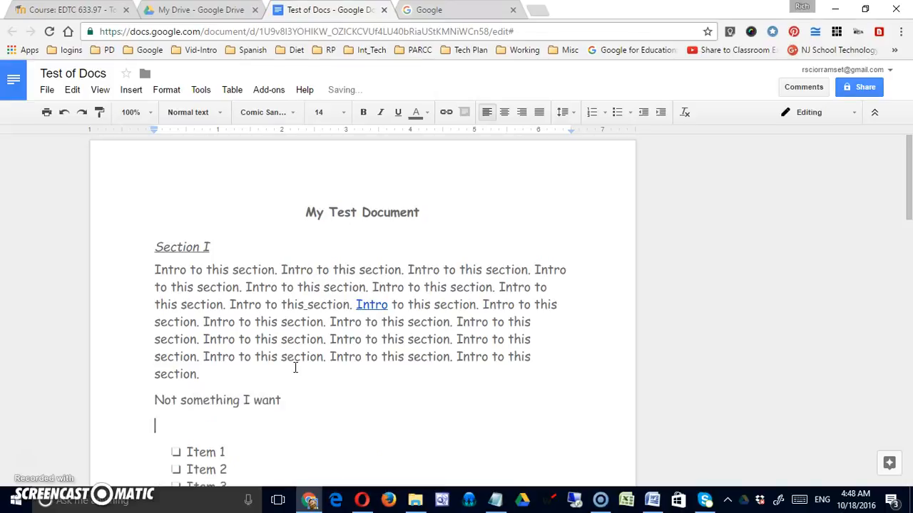
type("H2o")
key("Return")
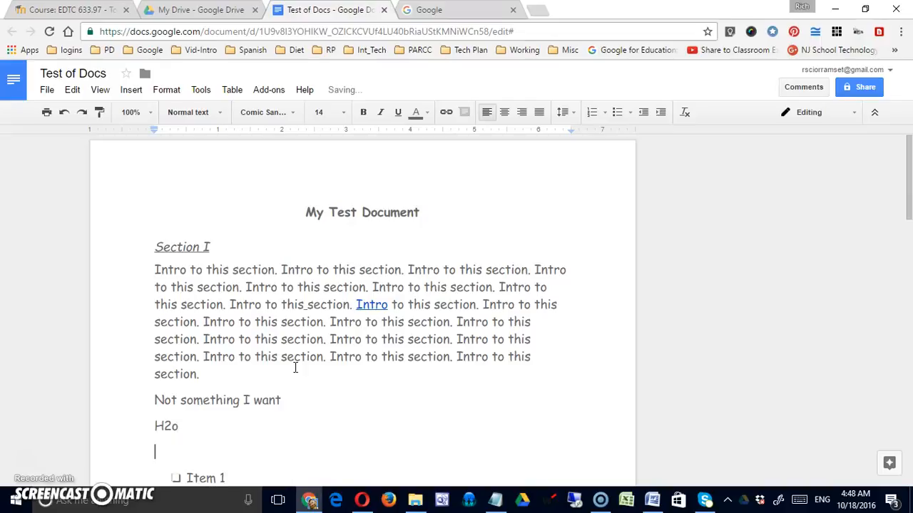
type("X2")
Step: Replace the lowercase "o" in "H2o" with a capital "O"
left_click_drag(179, 427, 172, 427)
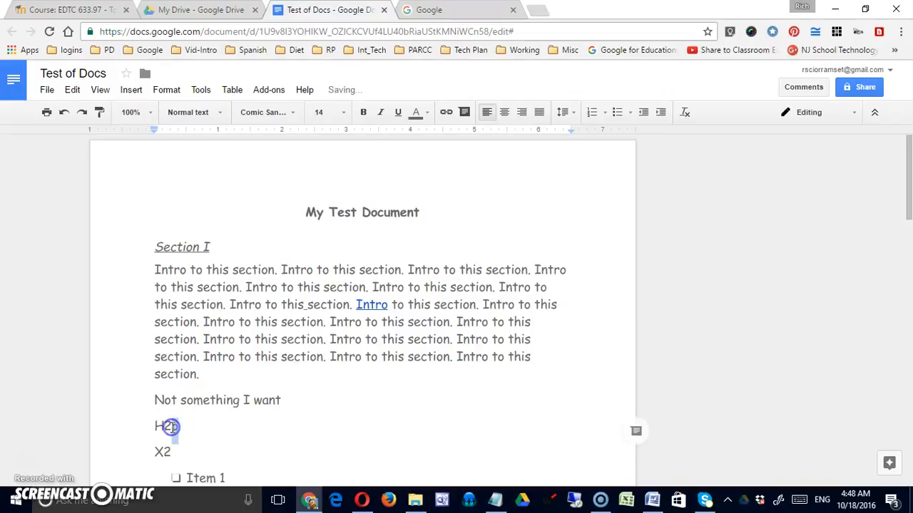
key("BackSpace")
type("O")
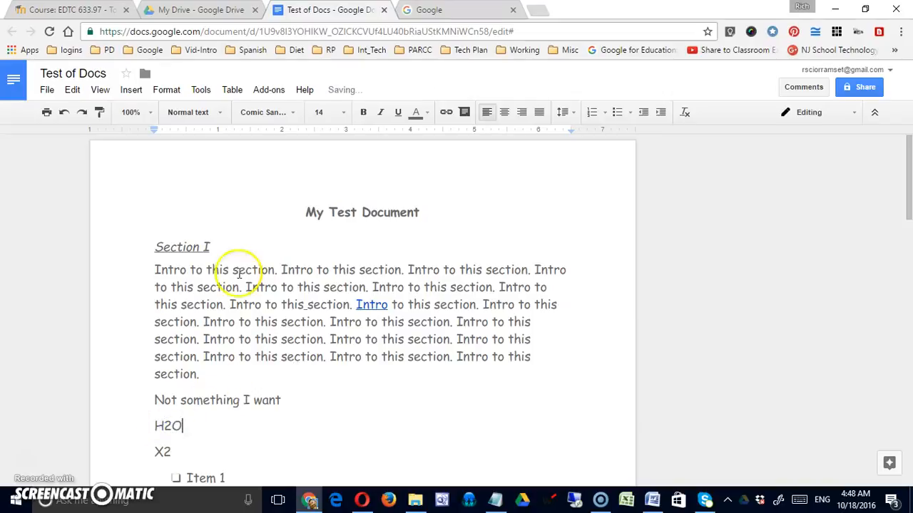
Step: Apply strikethrough to the line "Not something I want" under Section I
left_click_drag(148, 398, 282, 401)
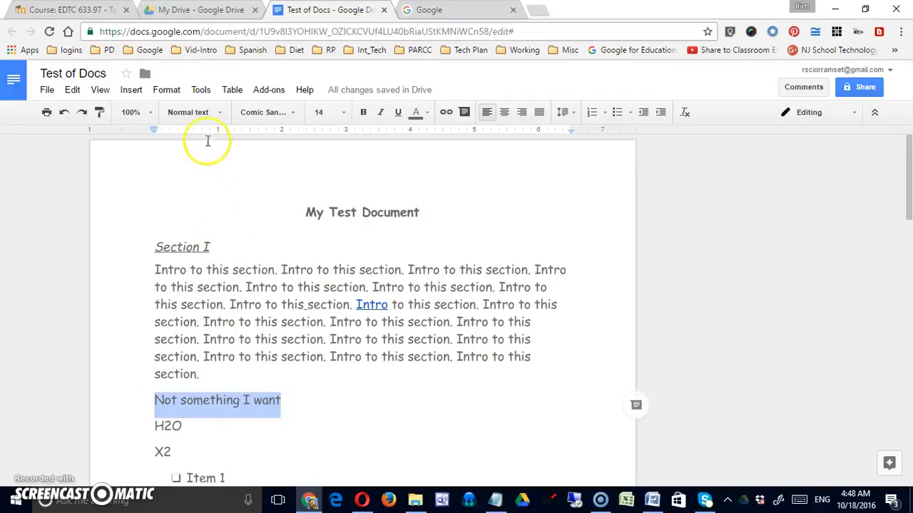
left_click(166, 90)
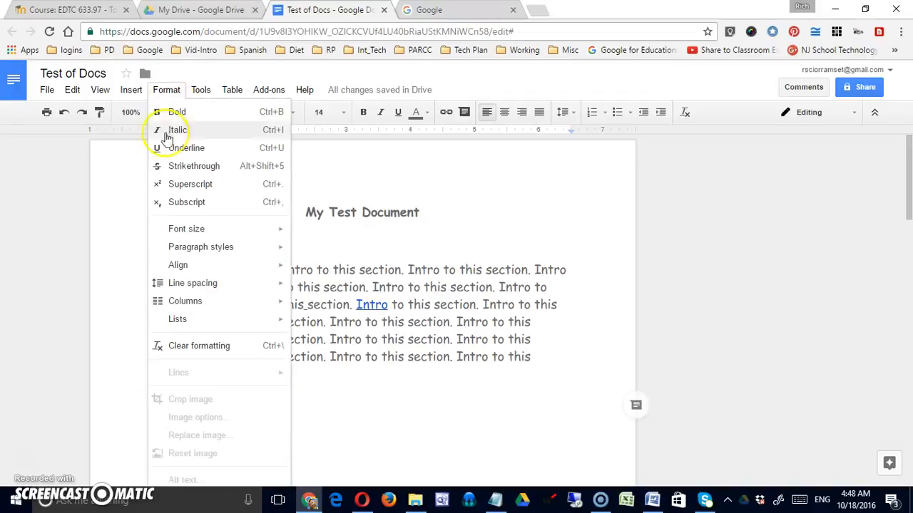
left_click(187, 166)
Step: Format the 2 in "H2O" as subscript
scroll(307, 352, "down", 1)
scroll(308, 352, "down", 1)
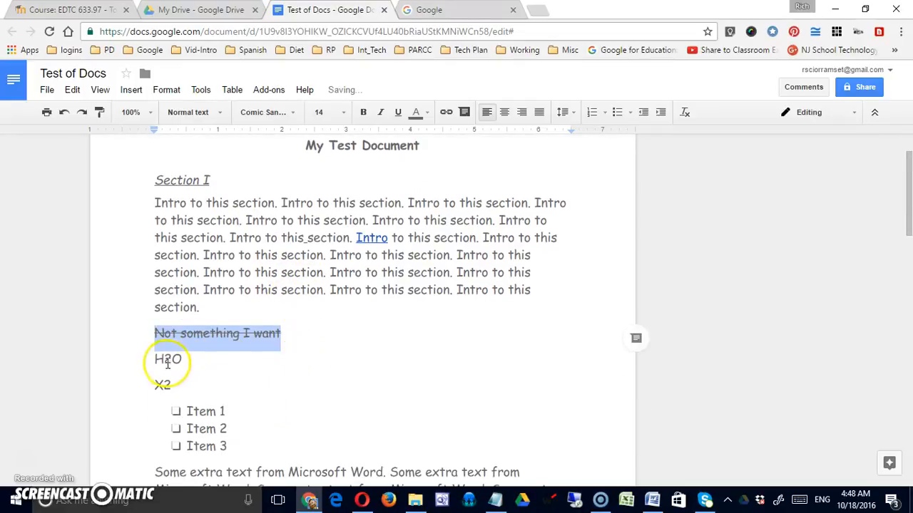
left_click_drag(161, 360, 169, 360)
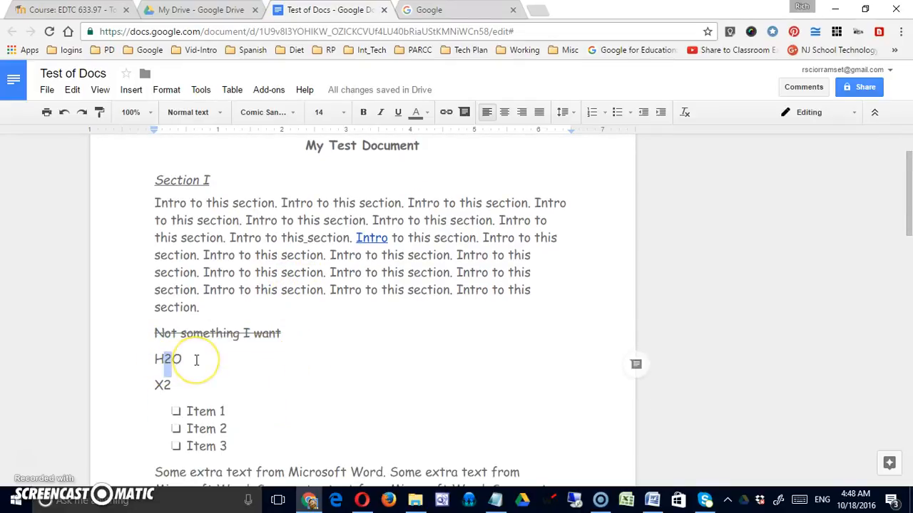
left_click(166, 90)
left_click(194, 202)
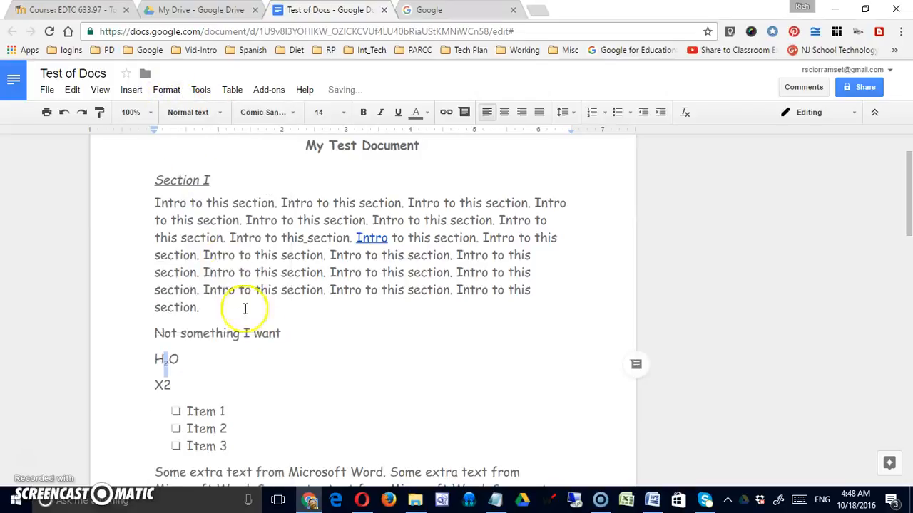
Step: Format the 2 in "X2" as superscript and deselect it
double_click(190, 389)
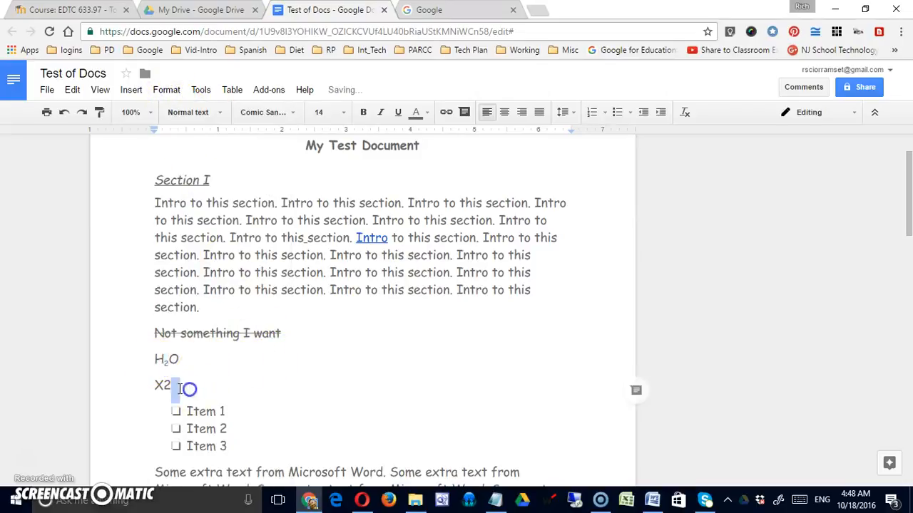
left_click(167, 388)
left_click_drag(166, 388, 177, 388)
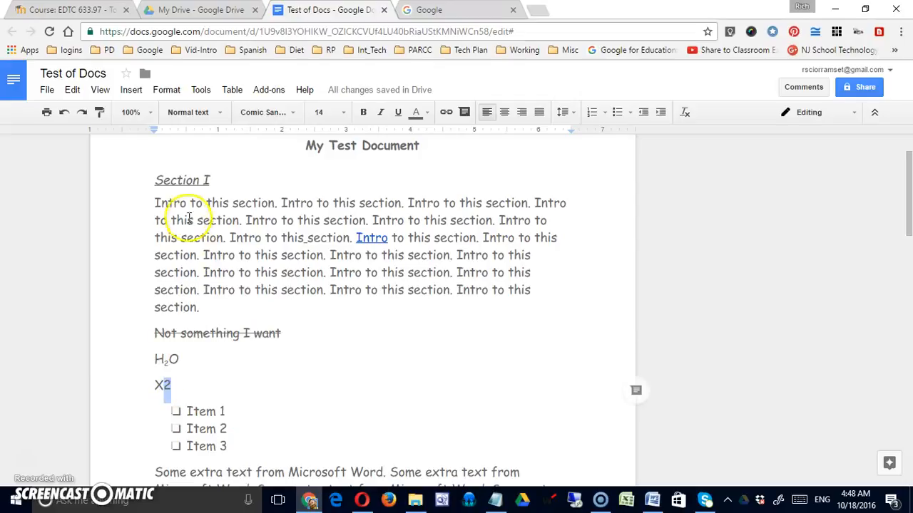
left_click(166, 90)
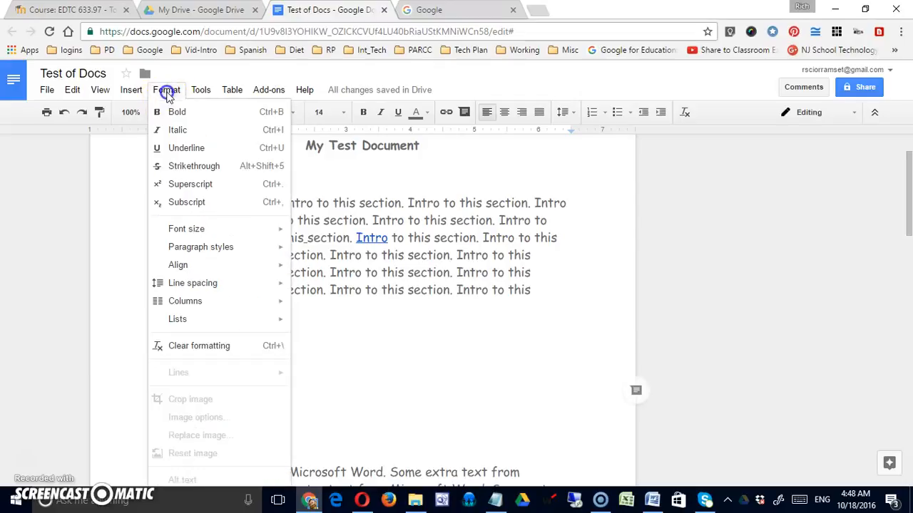
left_click(179, 184)
left_click(310, 328)
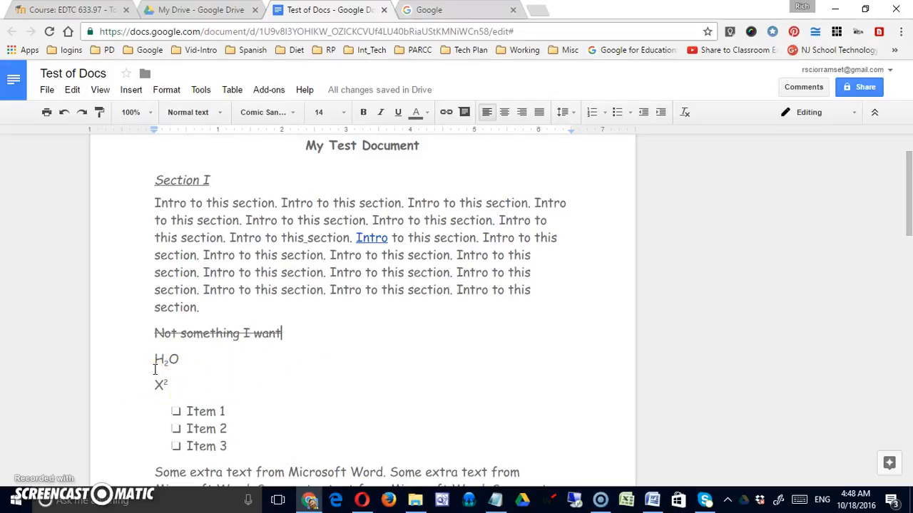
left_click(181, 96)
mouse_move(191, 306)
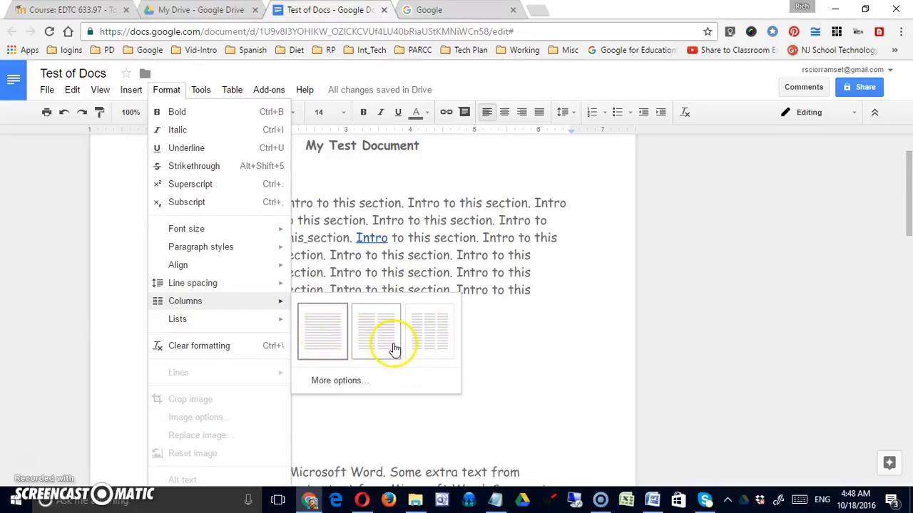
left_click(481, 271)
Step: Add an unindented paragraph after the last Subsection B text reading "This is a bunch of text I would like in multiple columns."
scroll(489, 279, "down", 4)
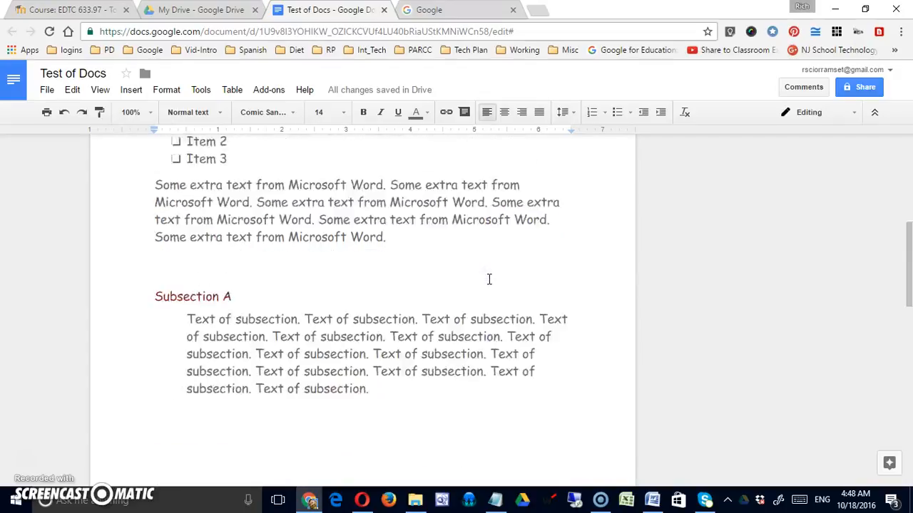
scroll(485, 285, "down", 5)
left_click(400, 360)
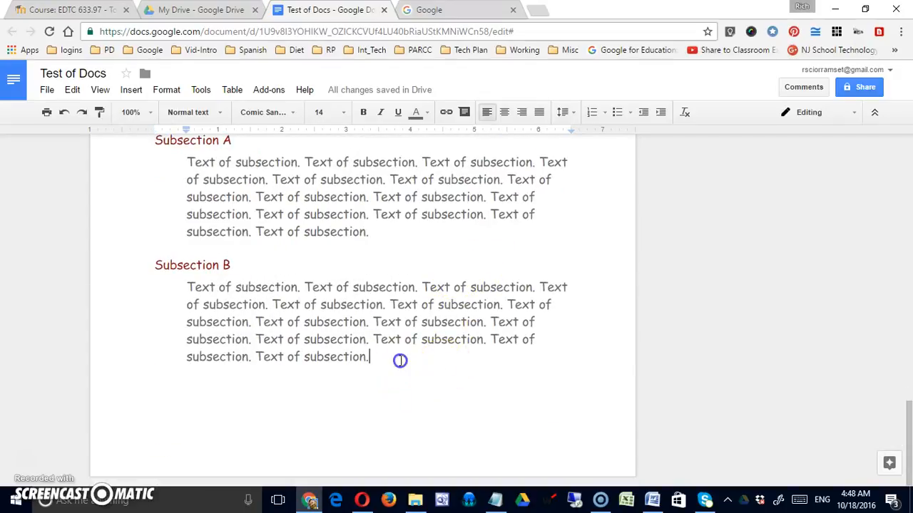
key("Return")
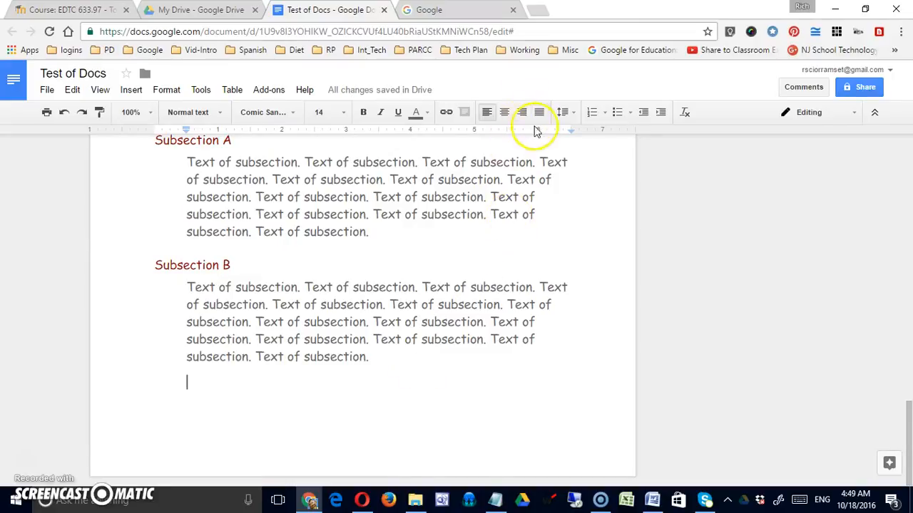
left_click(642, 114)
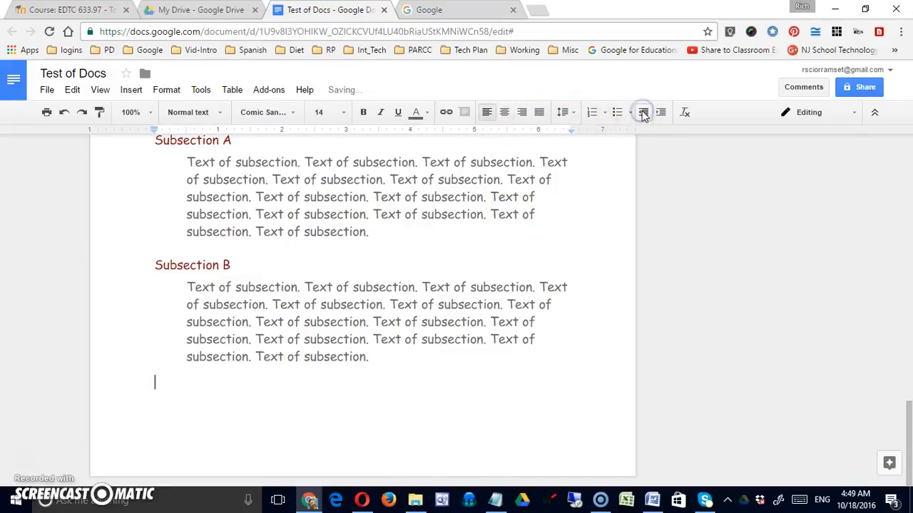
type("This is a bunch of t")
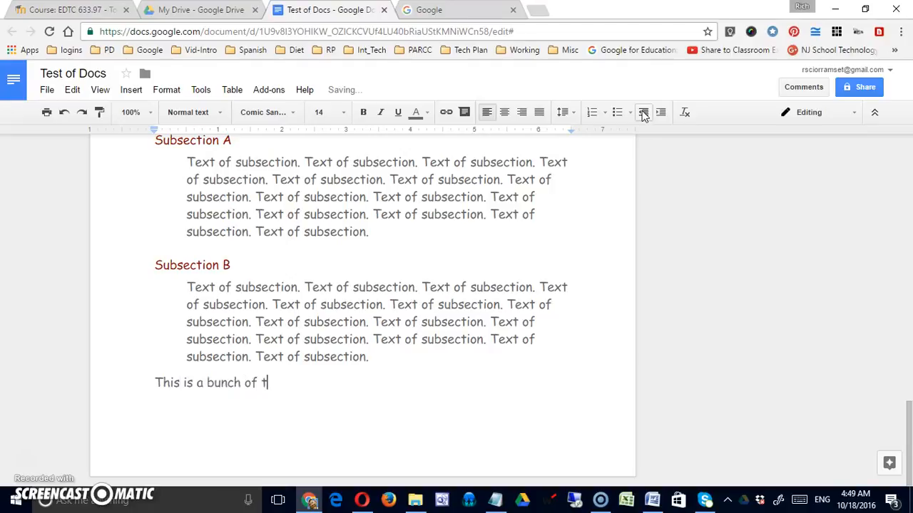
type("ext I would like in mul")
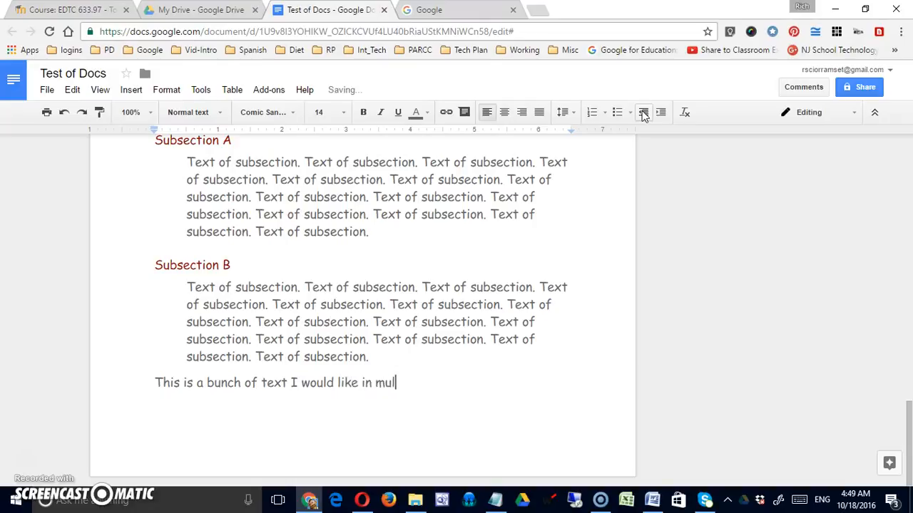
type("tiple columns.")
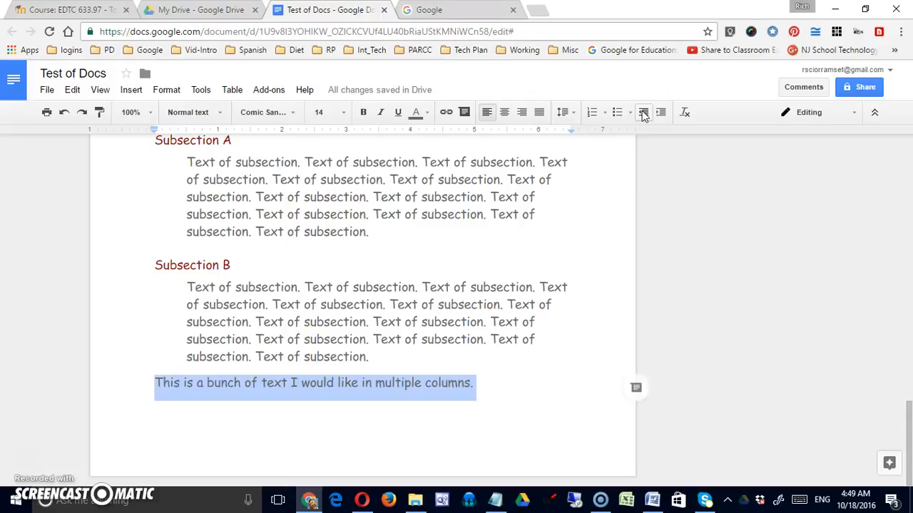
Step: Paste copies of the multiple-columns sentence to extend the document's final paragraph to nine repetitions
key("ctrl+v")
key("ctrl+v")
key("ctrl+v")
key("ctrl+v")
key("ctrl+v")
key("ctrl+v")
key("ctrl+v")
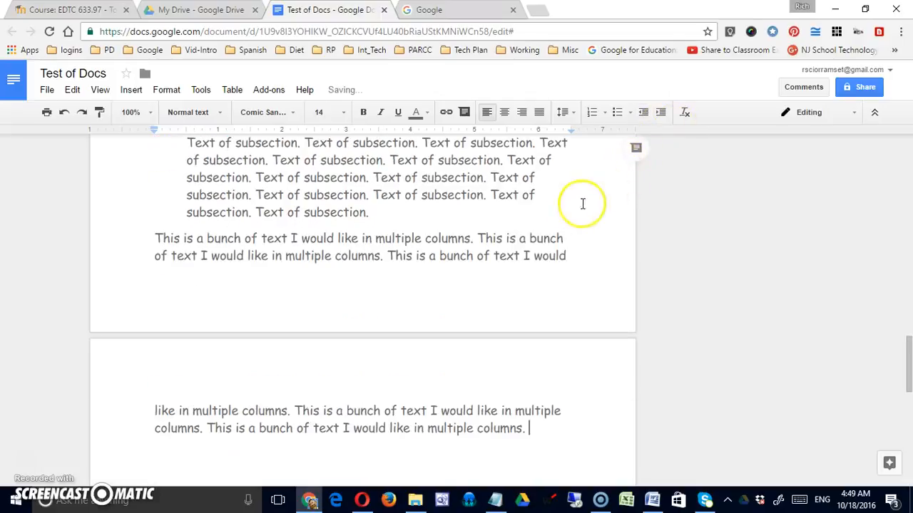
type("This is a bunch of text I would like in multiple columns.")
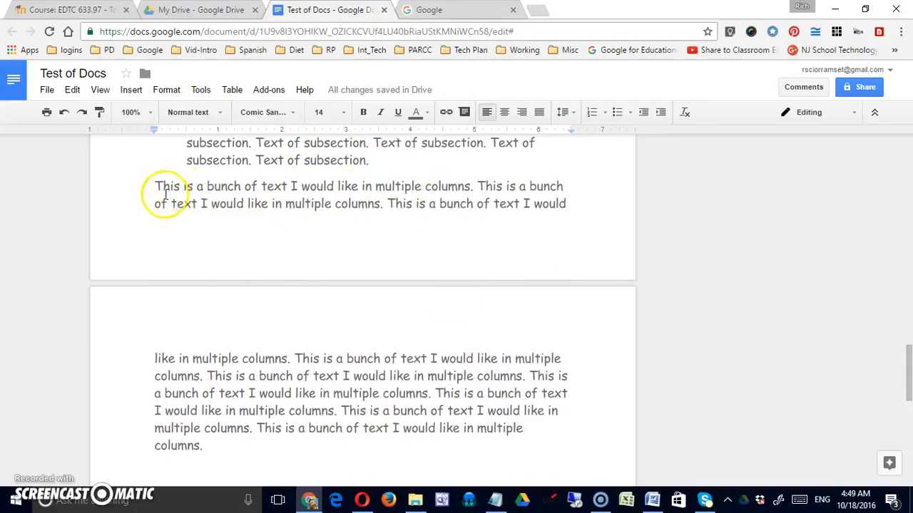
Step: Lay out the entire repeated-sentence paragraph at the end of the document in two columns and check it across both pages
left_click_drag(155, 187, 247, 450)
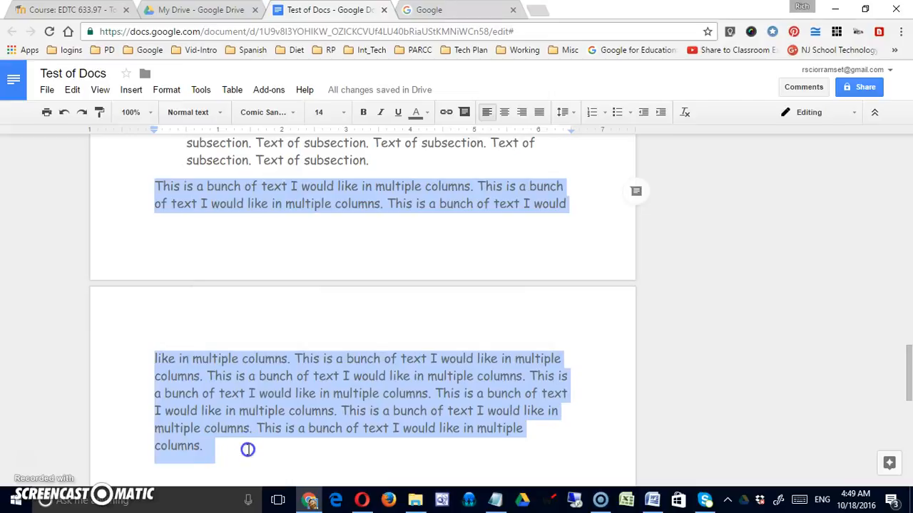
left_click(133, 90)
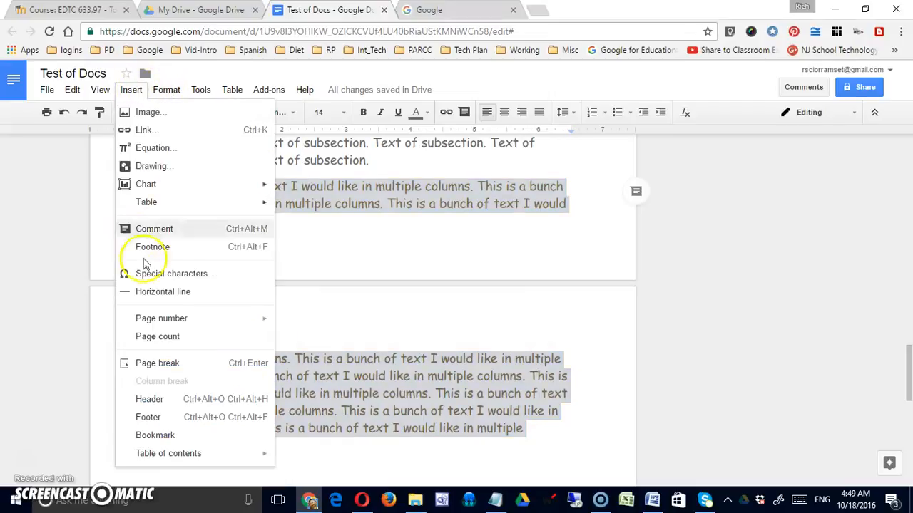
left_click(167, 91)
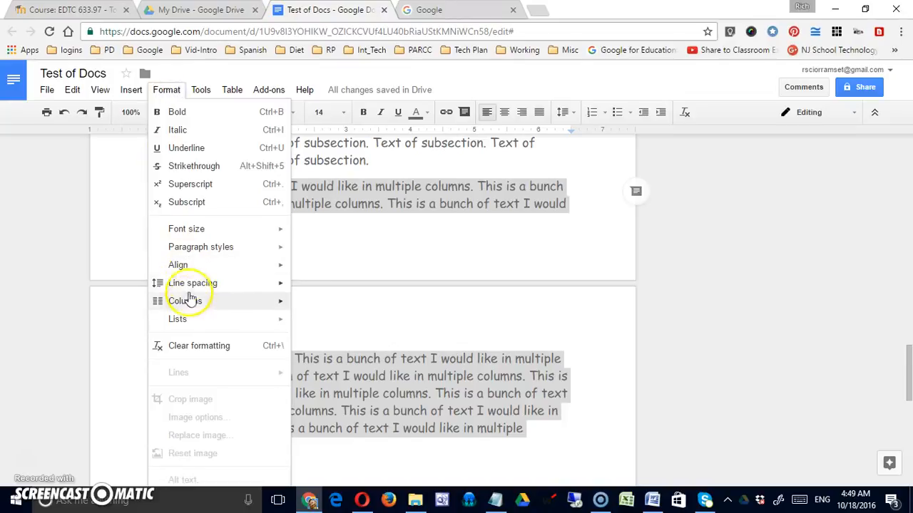
mouse_move(191, 307)
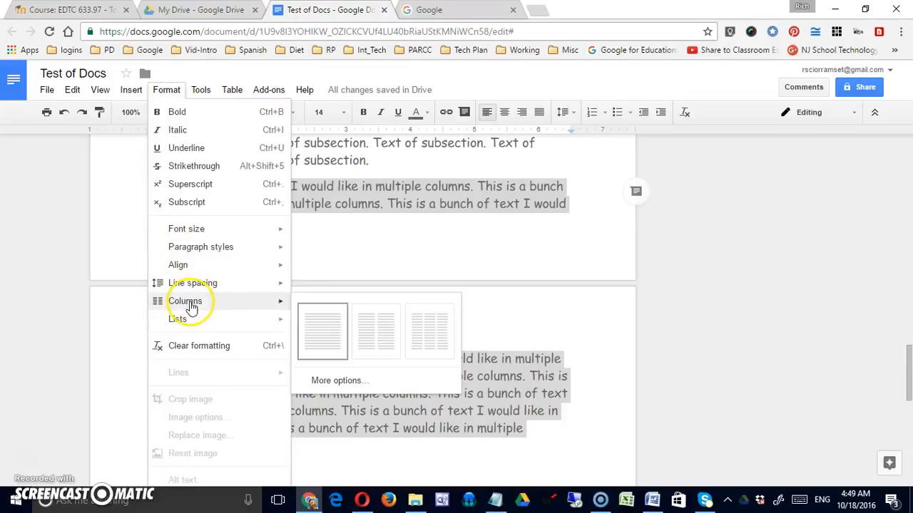
left_click(374, 338)
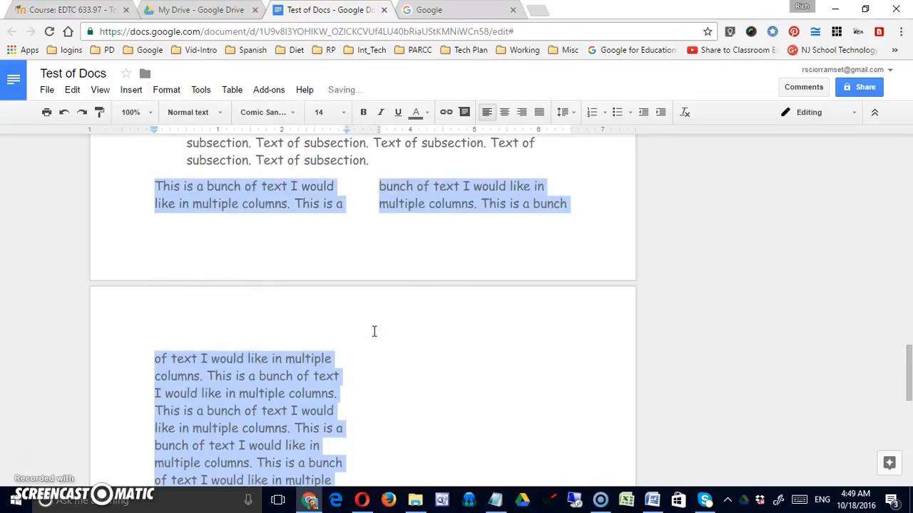
scroll(385, 330, "down", 3)
scroll(389, 330, "up", 4)
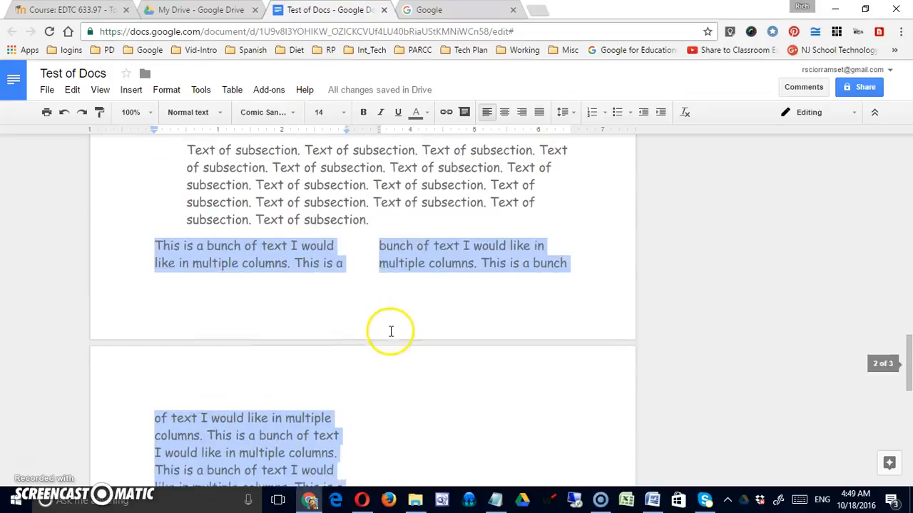
scroll(335, 394, "down", 1)
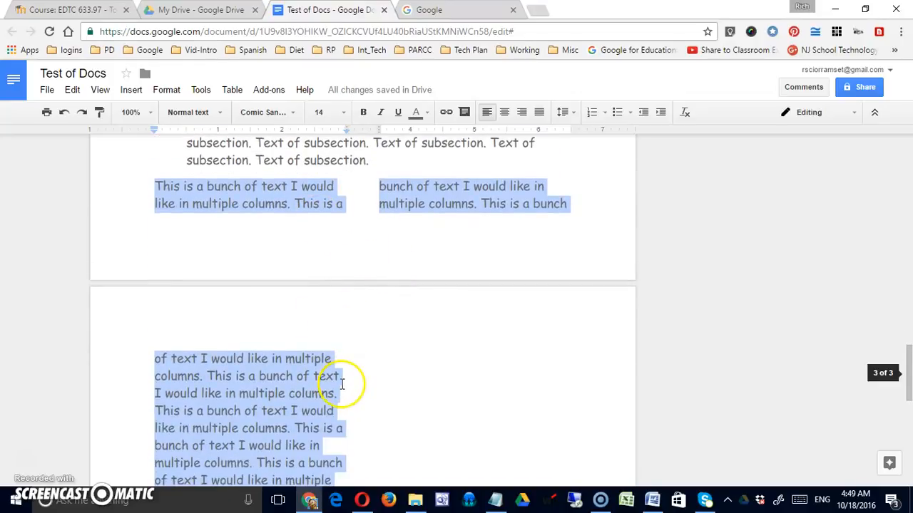
Step: Lay out the selected repeated-sentence paragraph at the end of the document in three columns
left_click(344, 293)
left_click(168, 91)
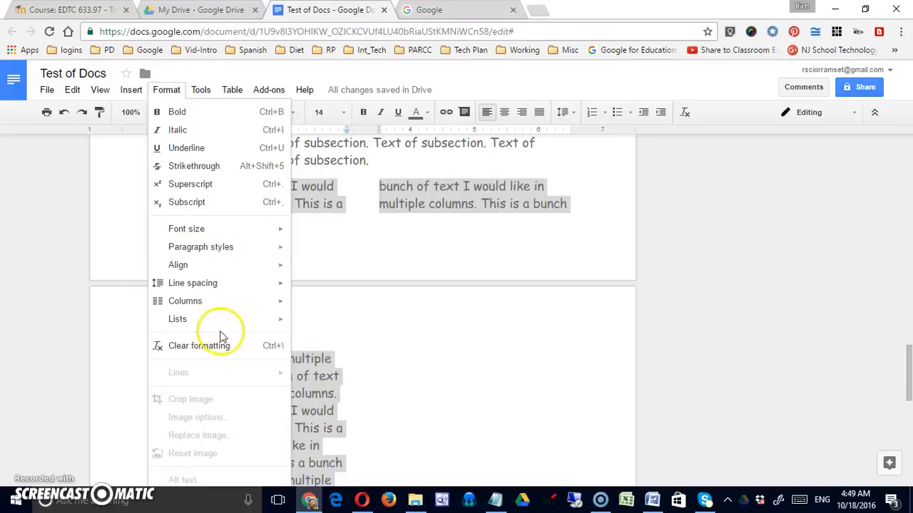
mouse_move(216, 306)
left_click(420, 324)
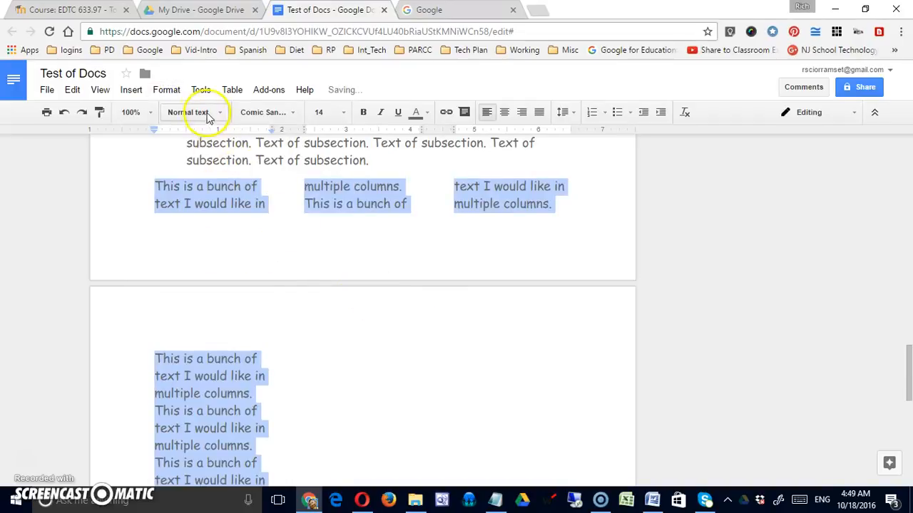
Step: Set the spacing between the three columns of the selected text to 1 inch in the column options
left_click(175, 92)
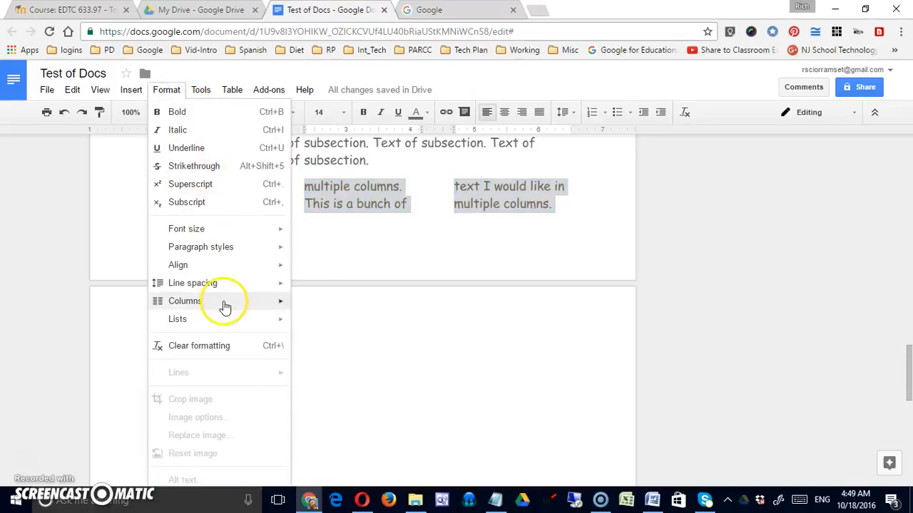
mouse_move(224, 307)
left_click(336, 379)
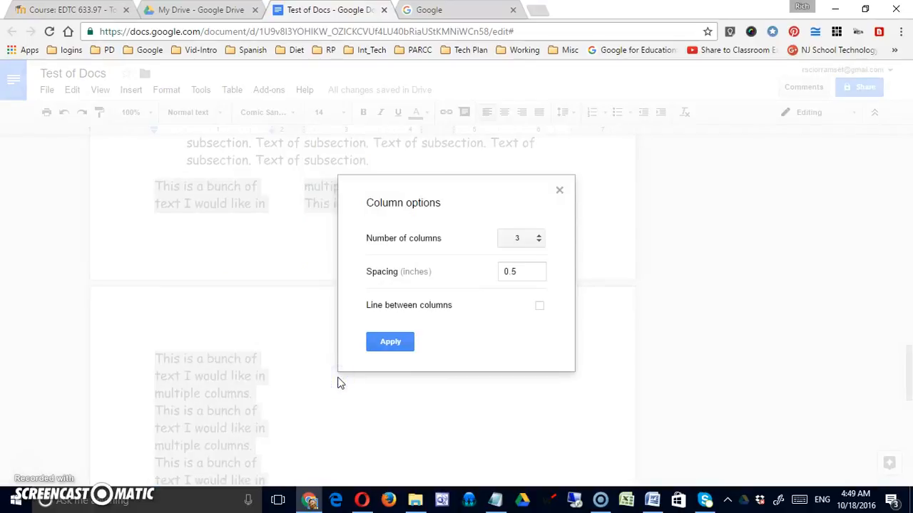
left_click_drag(519, 272, 498, 277)
type("1")
left_click(389, 342)
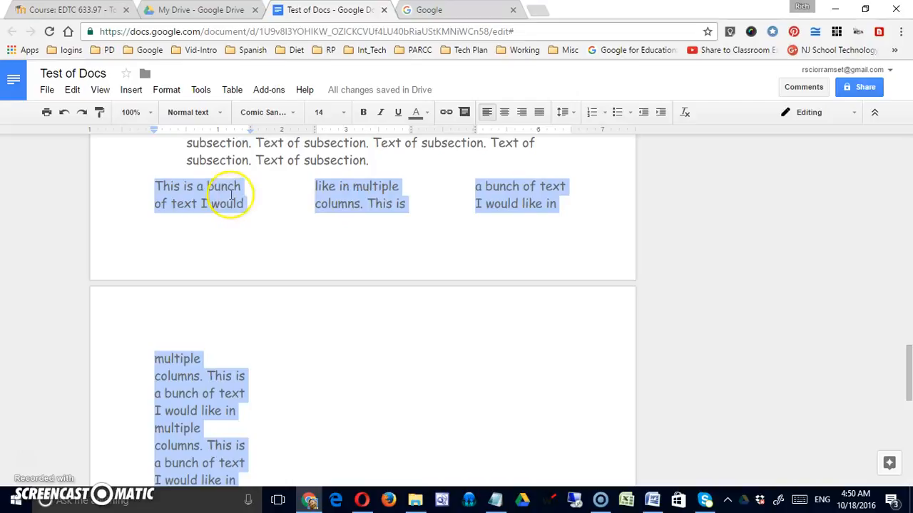
Step: Add a line between the columns of the three-column text
left_click(166, 90)
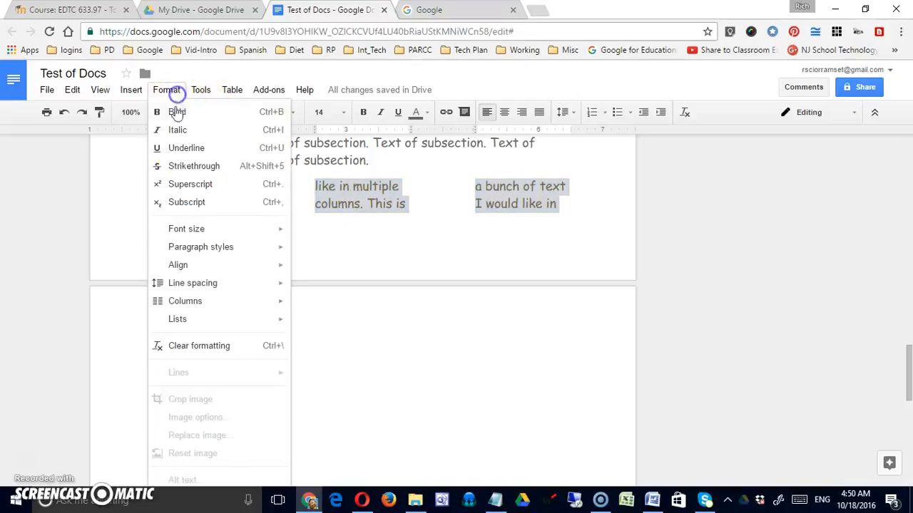
mouse_move(242, 308)
left_click(338, 382)
left_click(540, 308)
left_click(397, 345)
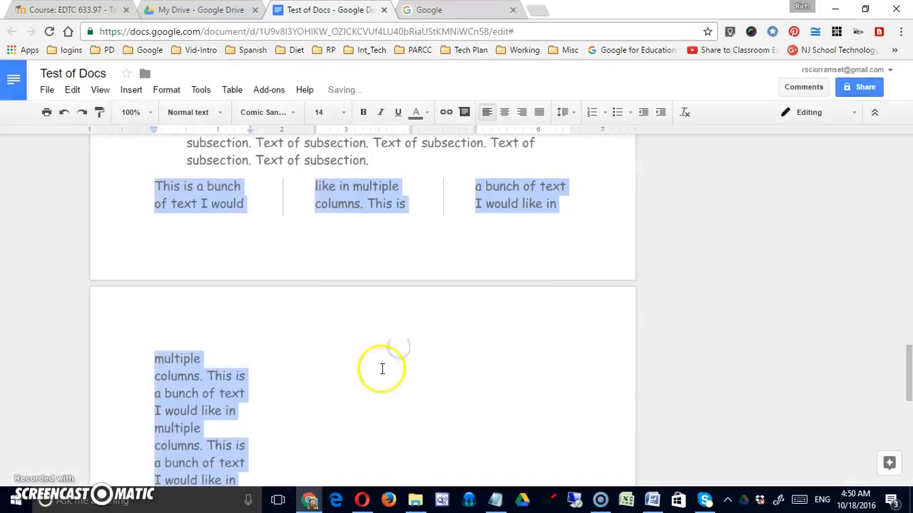
left_click(450, 218)
Step: Examine the paragraph style options for saving, using and resetting the default styles
scroll(450, 218, "up", 20)
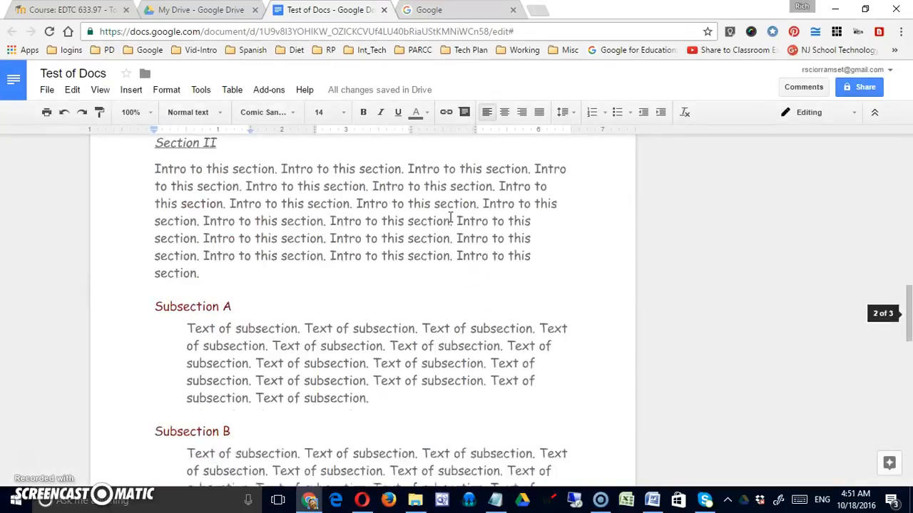
left_click(222, 112)
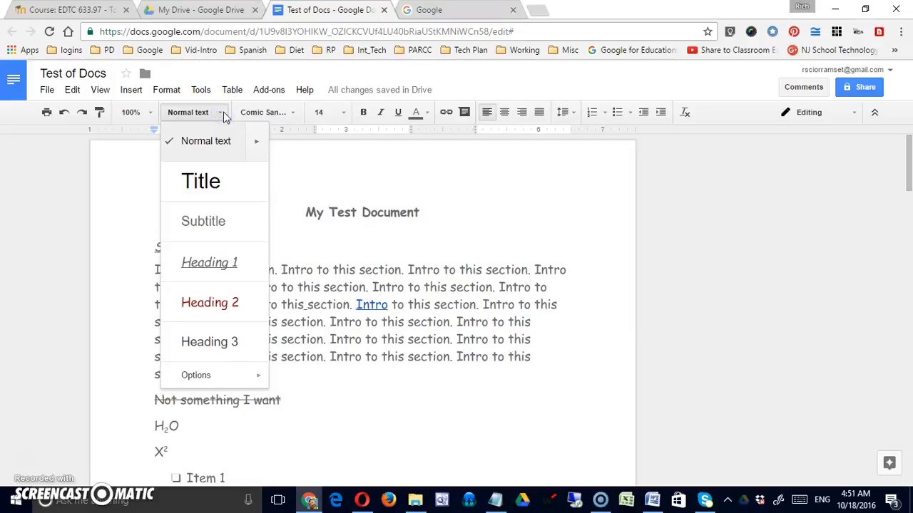
mouse_move(214, 378)
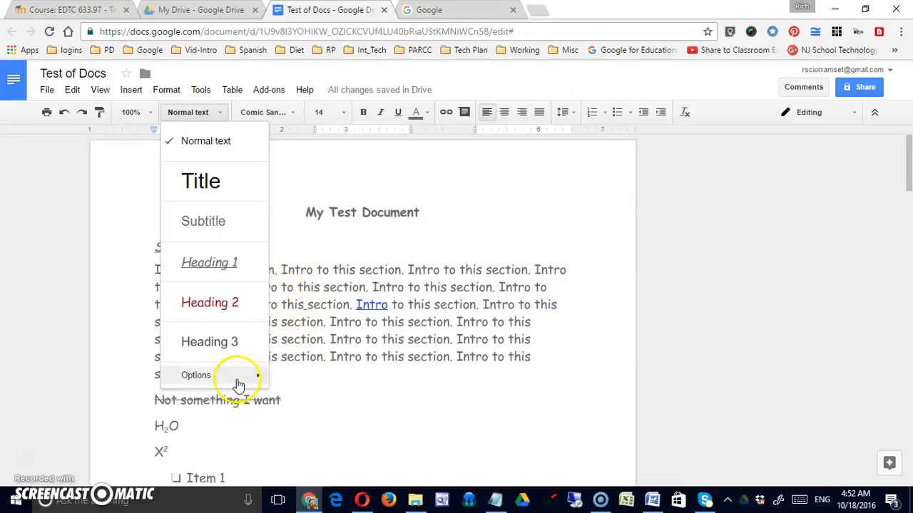
mouse_move(241, 384)
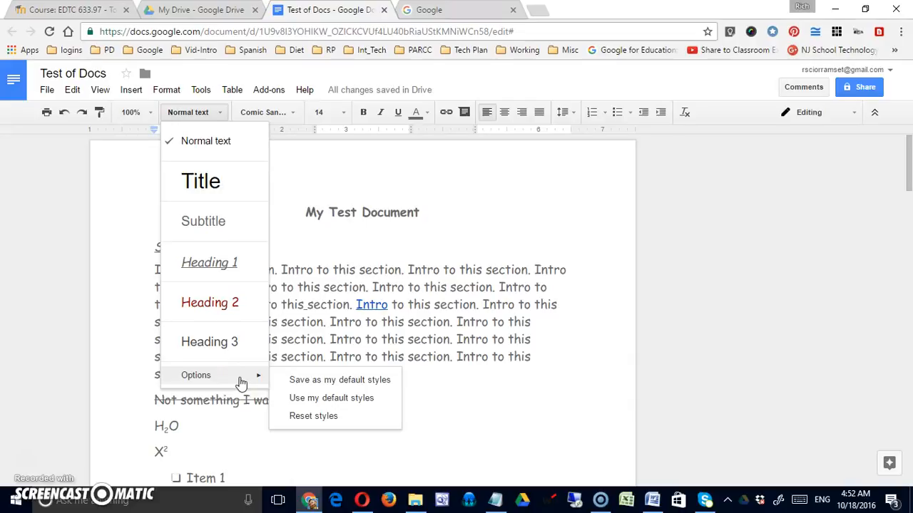
left_click(306, 400)
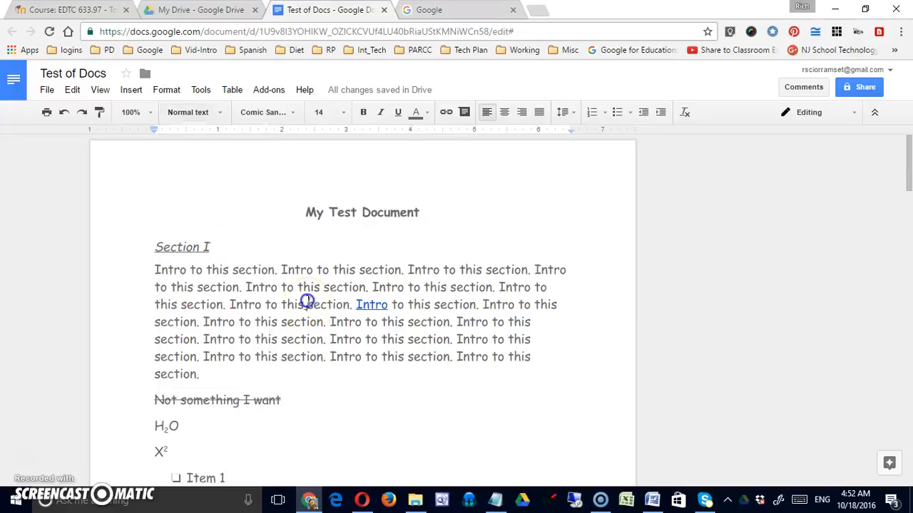
left_click(167, 91)
mouse_move(237, 250)
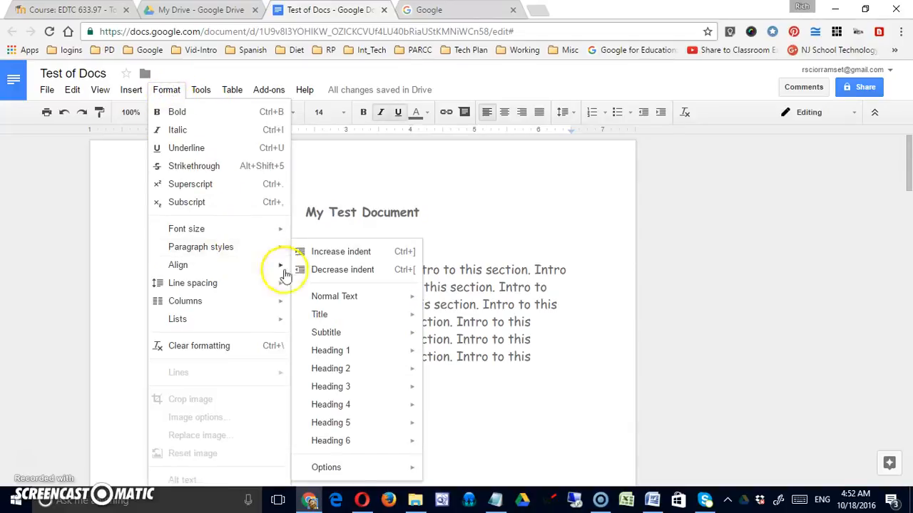
mouse_move(341, 469)
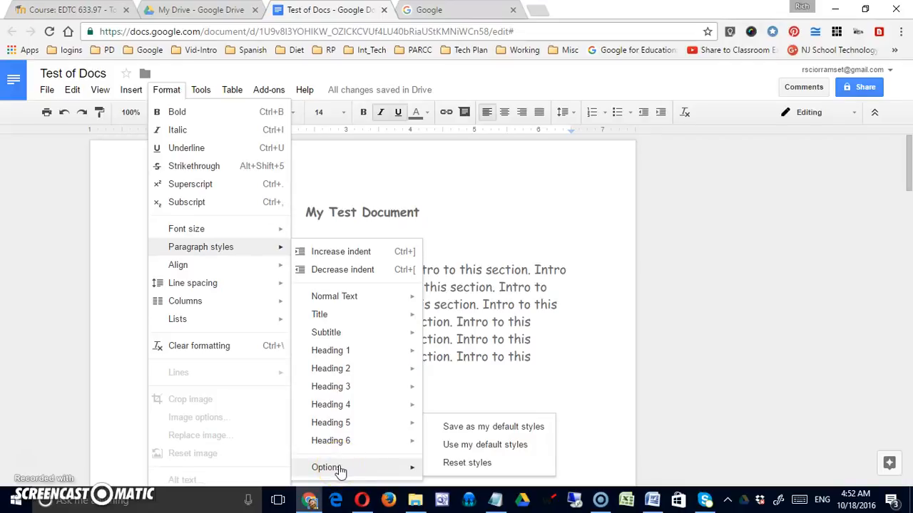
left_click(469, 184)
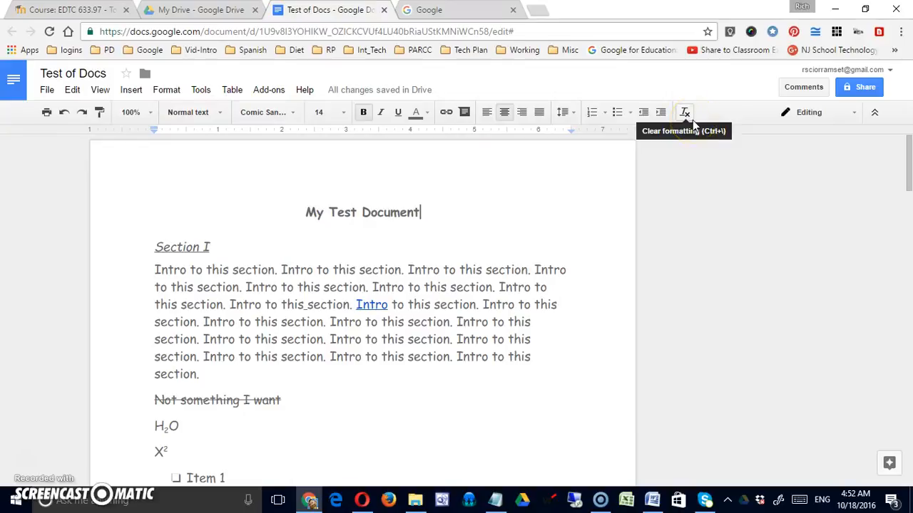
left_click(168, 91)
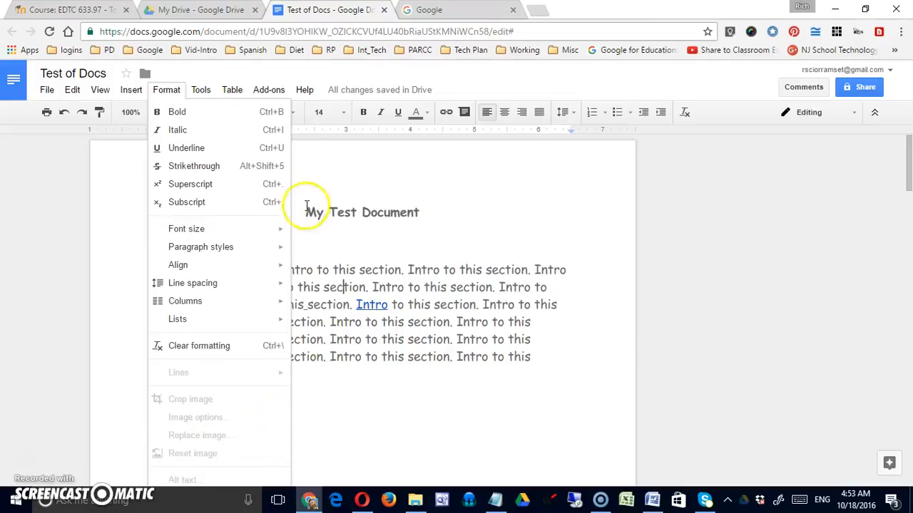
left_click(319, 173)
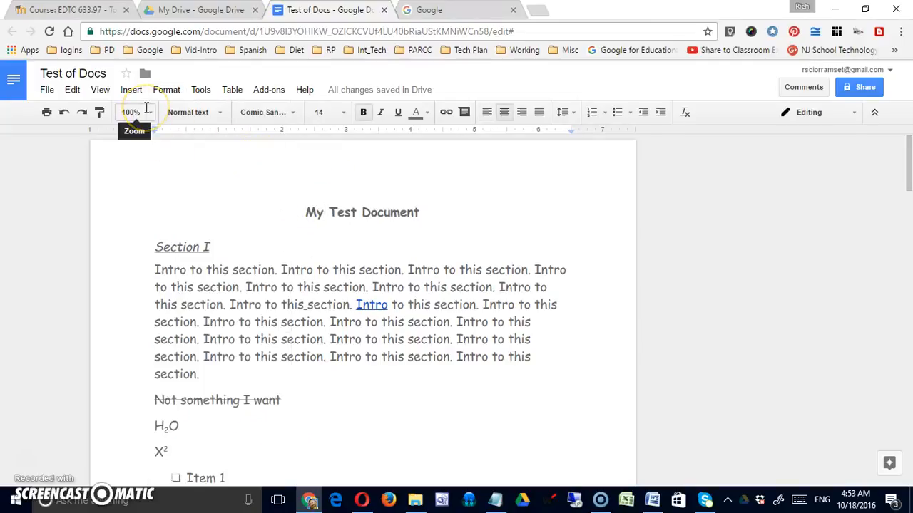